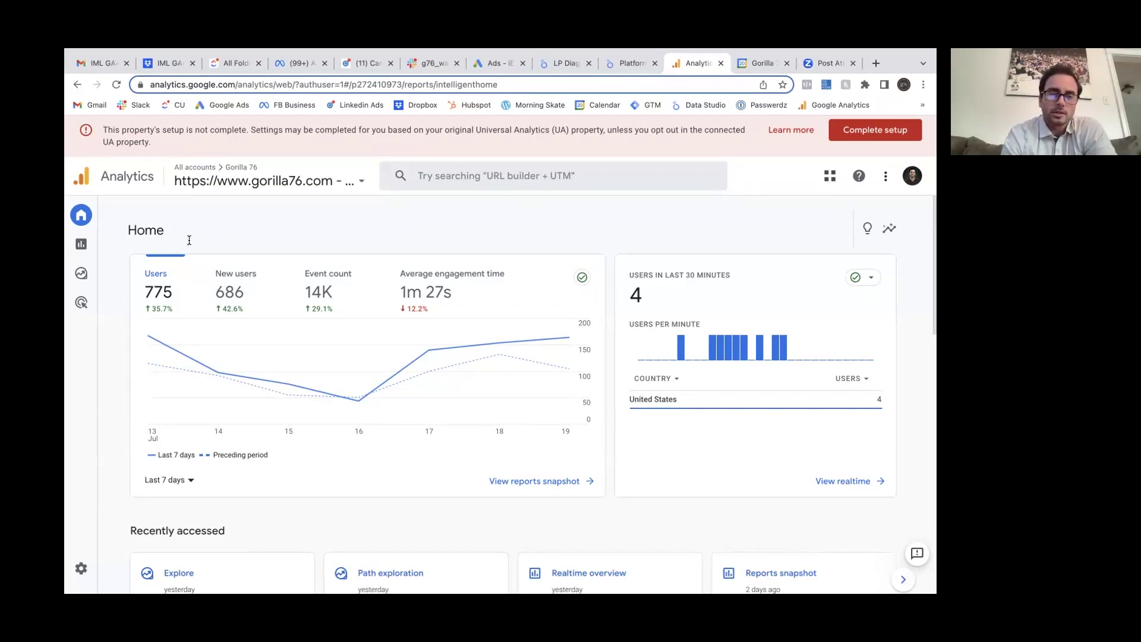
Open the Traffic acquisition report from the Life cycle Acquisition reports and review its session default channel group table
left_click(84, 250)
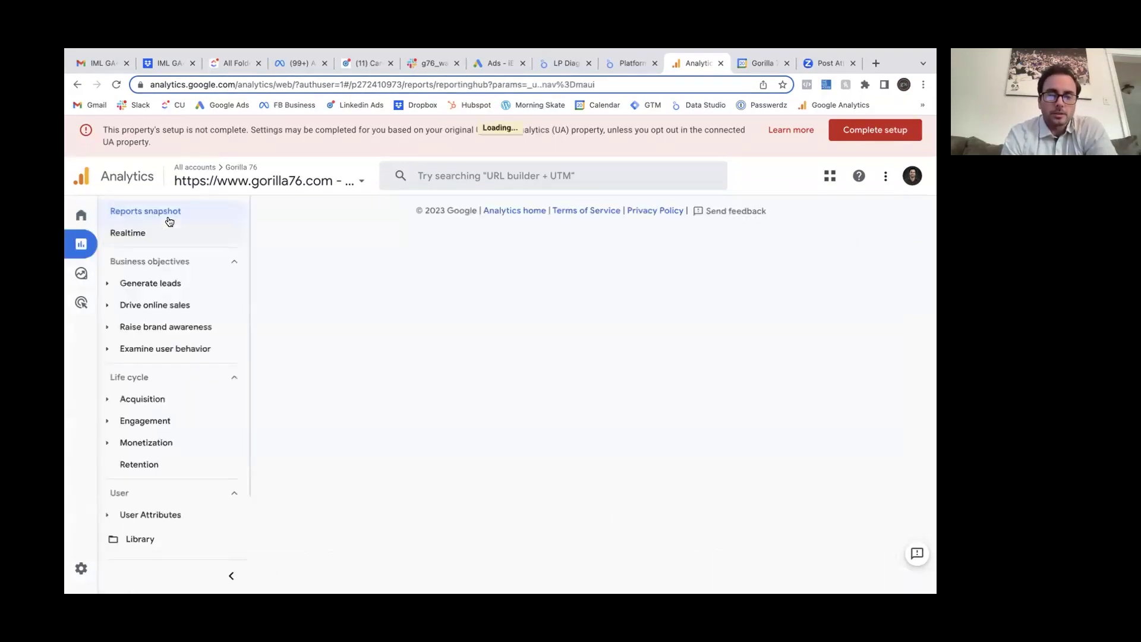
left_click(149, 400)
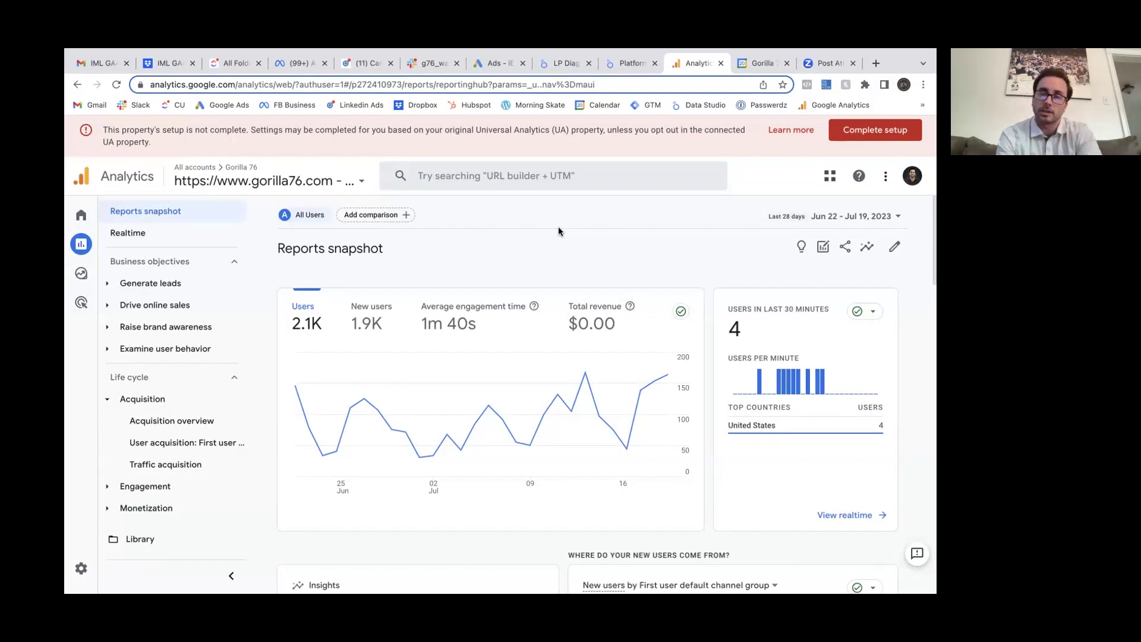
left_click(177, 468)
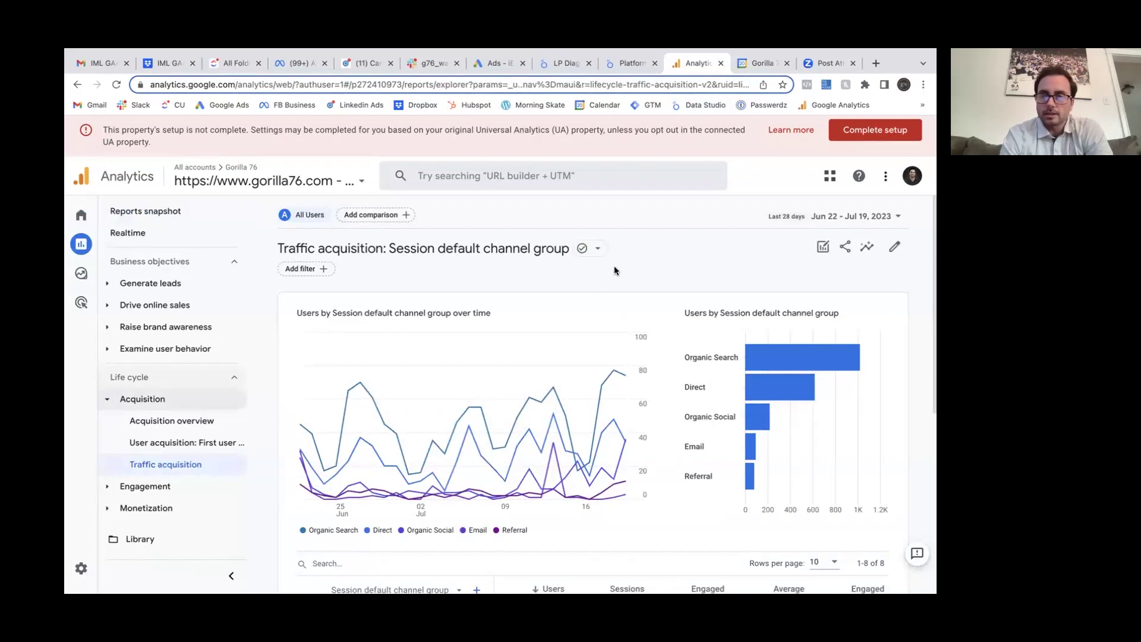
scroll(511, 446, "down", 4)
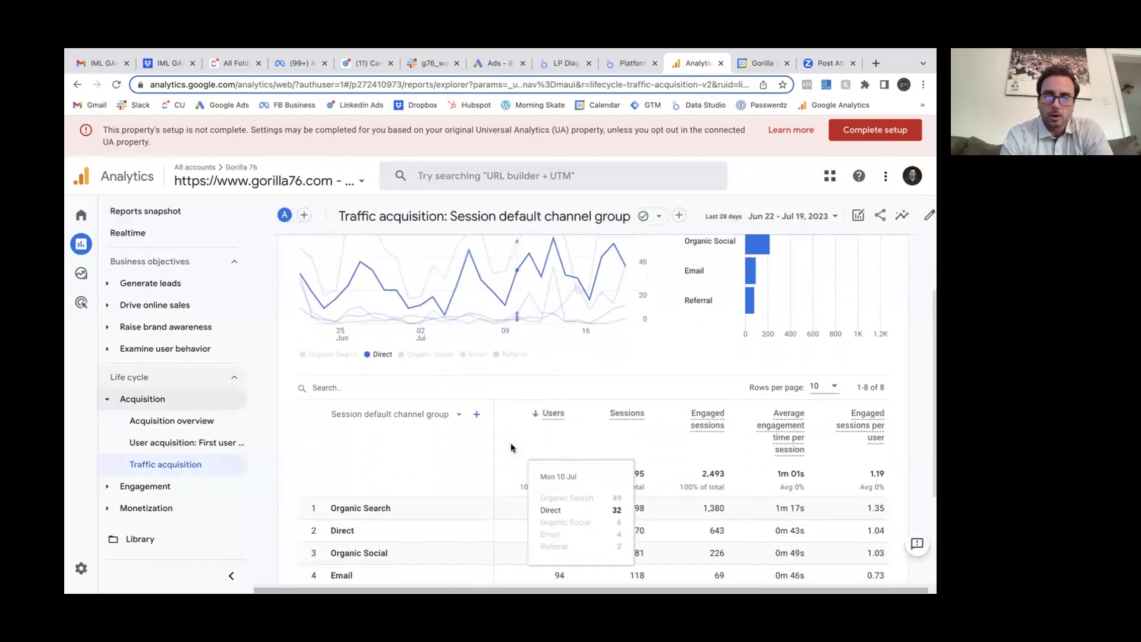
scroll(511, 444, "down", 1)
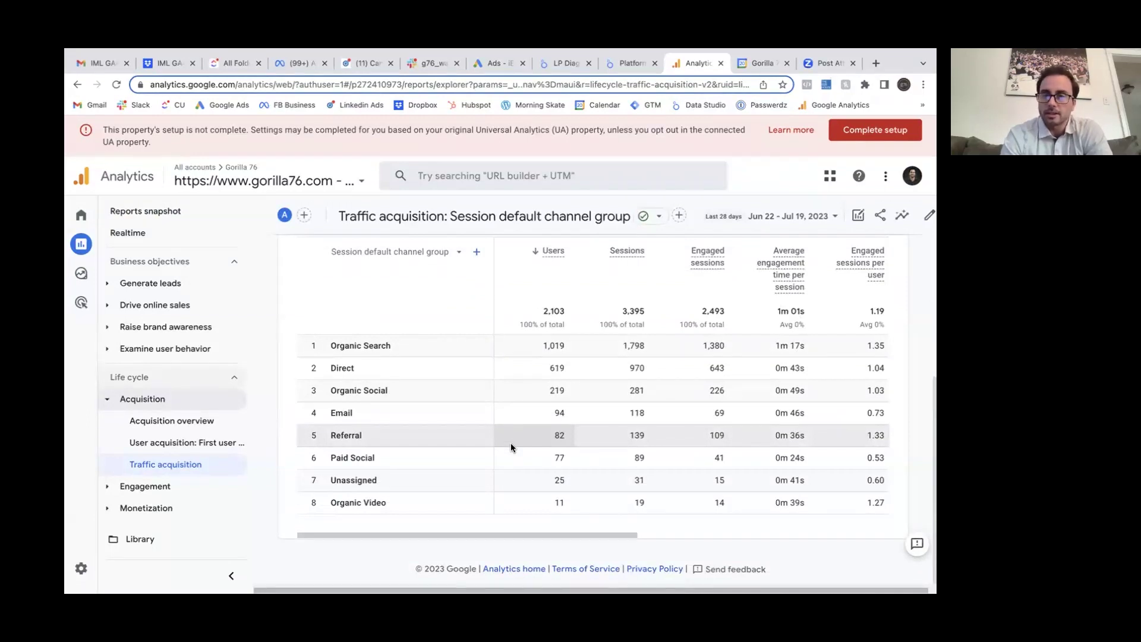
scroll(511, 443, "up", 5)
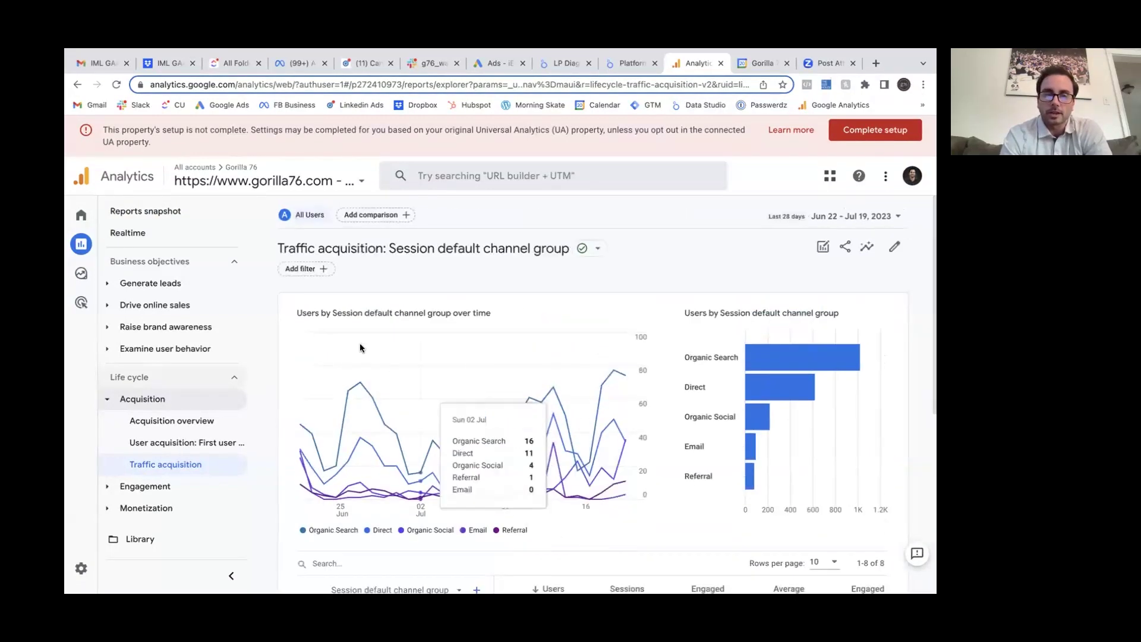
Filter the report to include only sessions whose Session default channel group is Paid Social
left_click(306, 271)
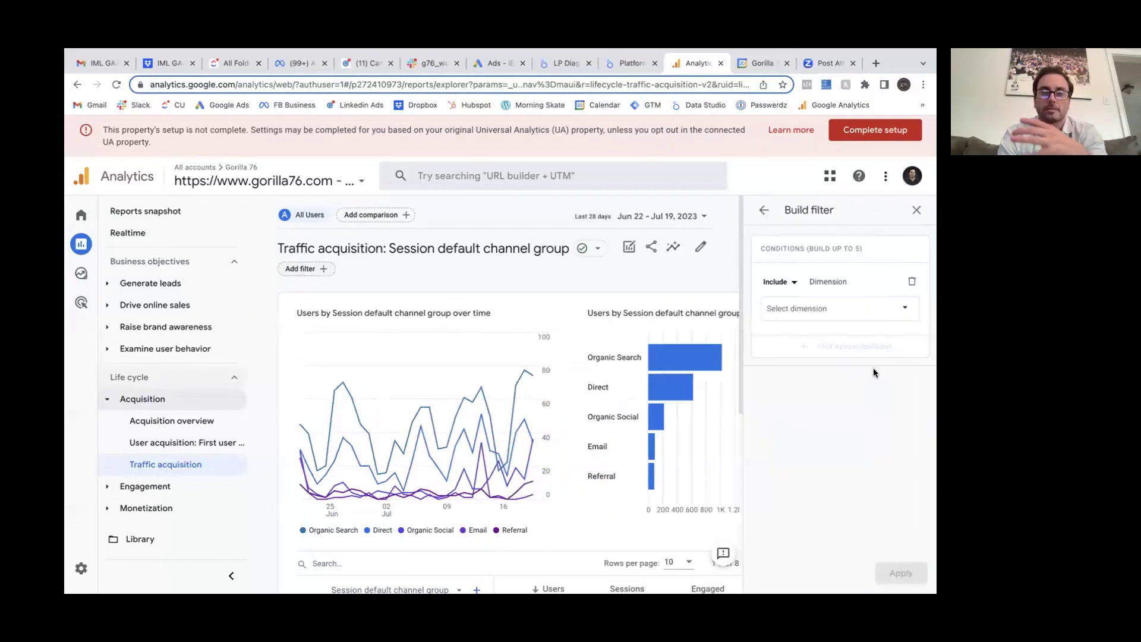
left_click(829, 319)
type("chan")
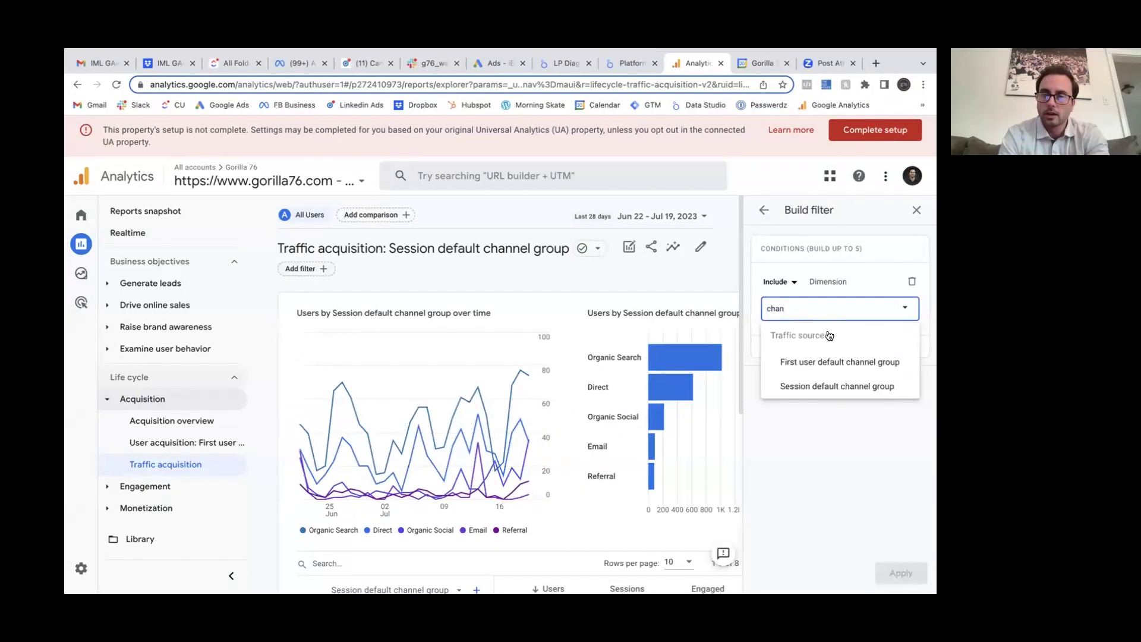
left_click(835, 382)
left_click(817, 357)
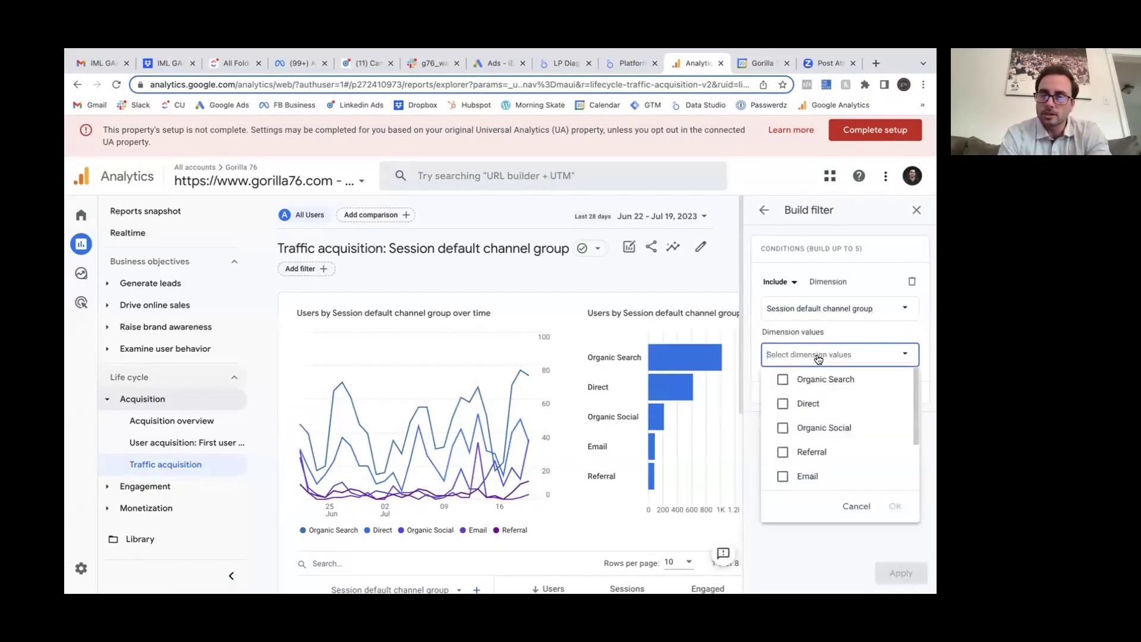
scroll(789, 432, "down", 3)
left_click(783, 429)
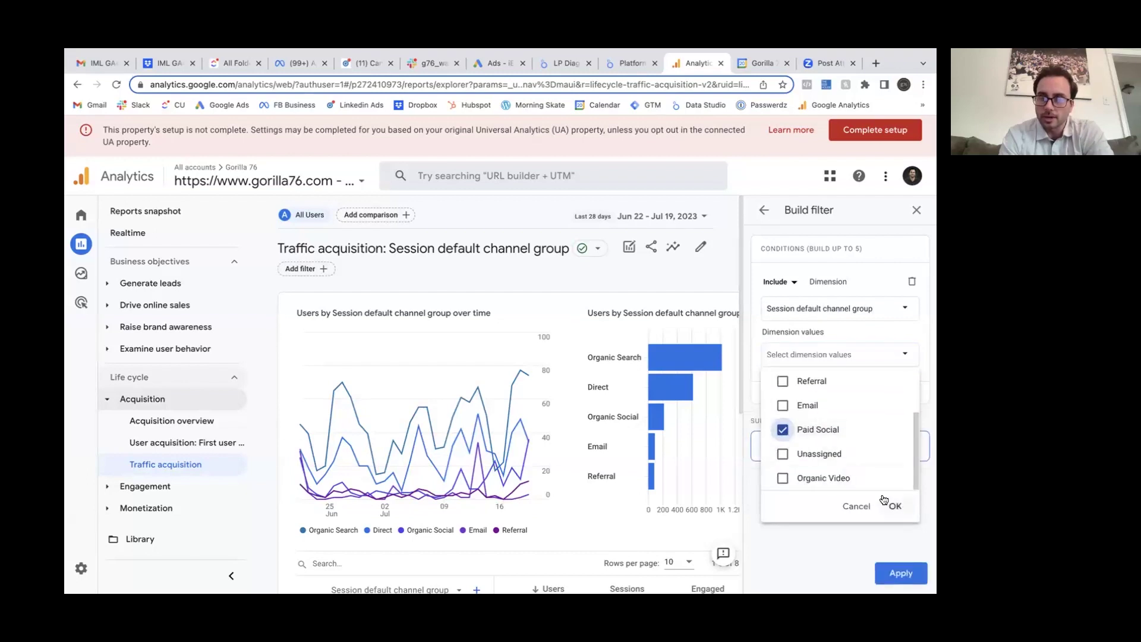
left_click(894, 506)
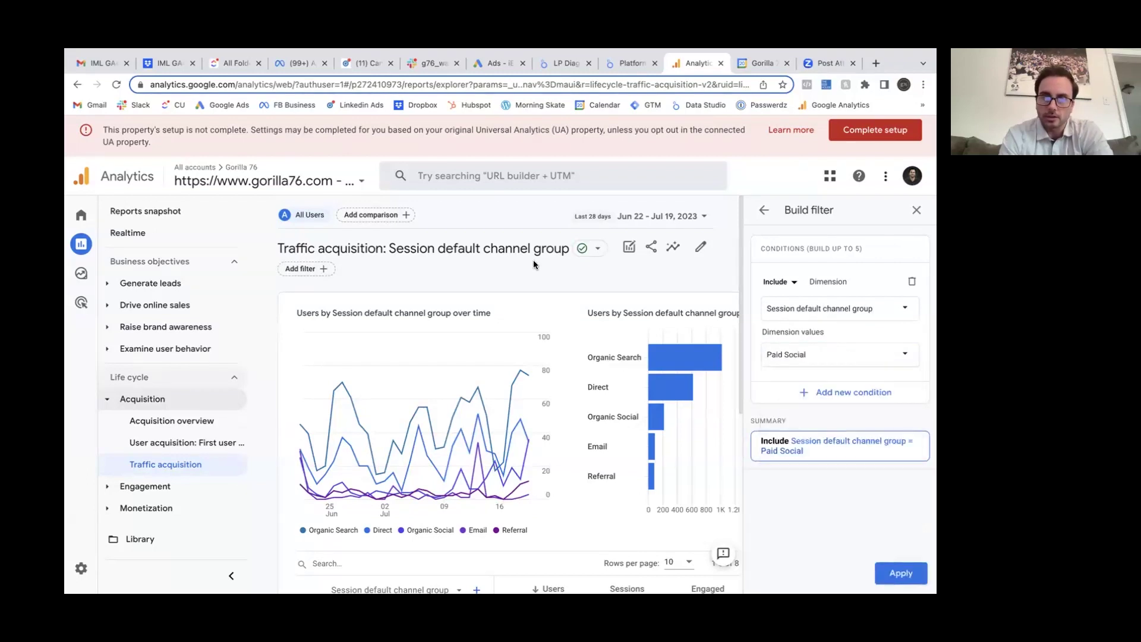
left_click(897, 574)
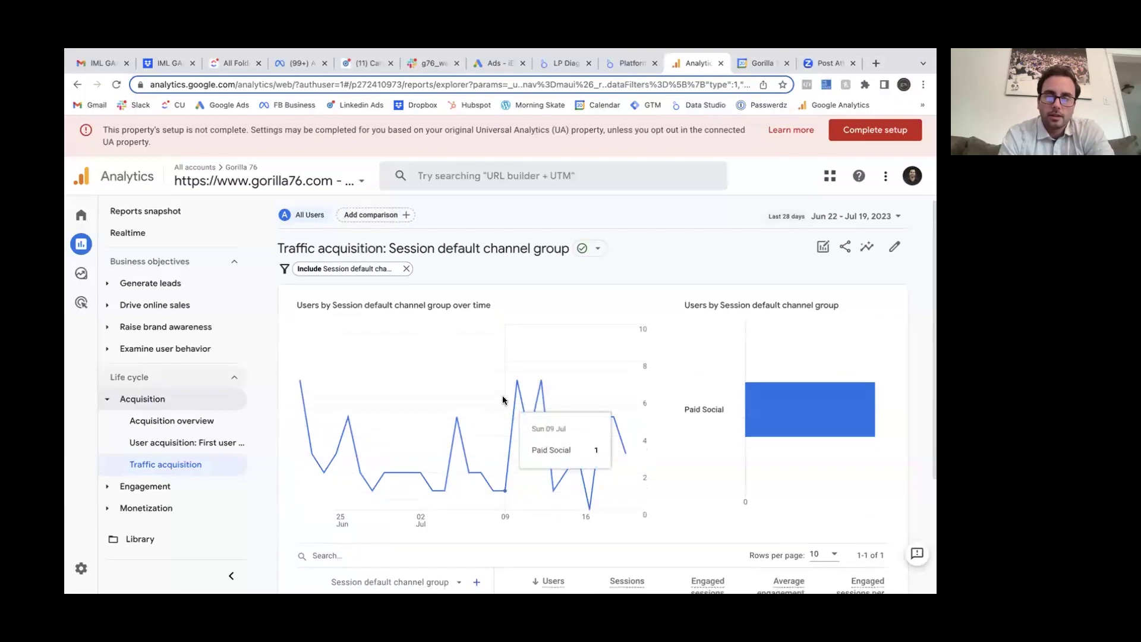
Review the Paid Social row's metrics in the table, from users and engagement through to conversions and total revenue
scroll(502, 394, "down", 3)
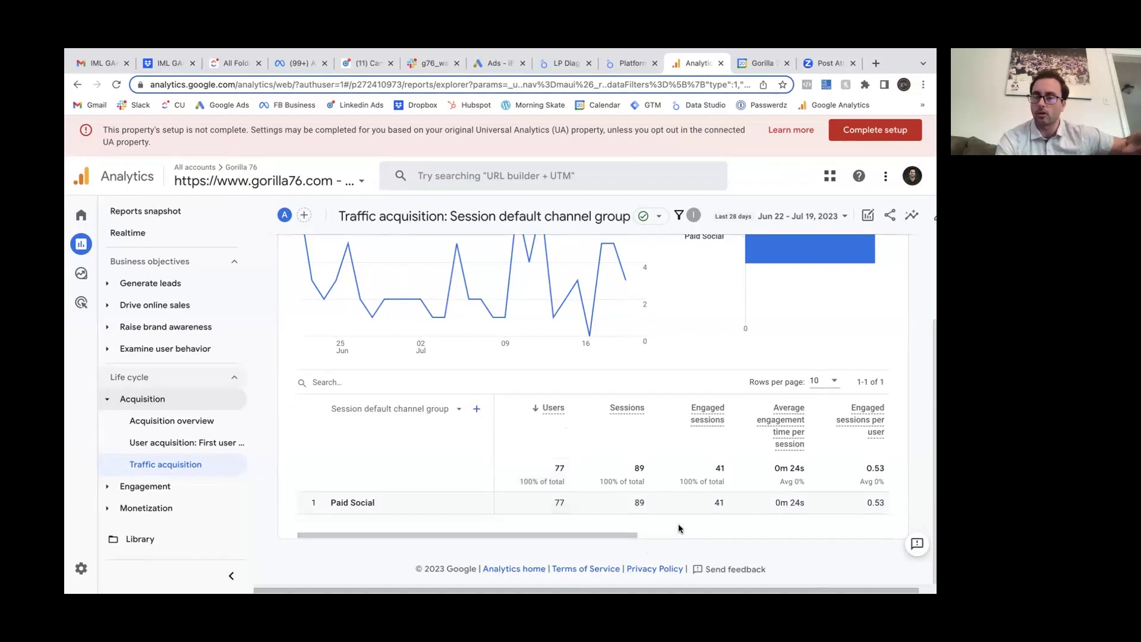
scroll(703, 504, "right", 3)
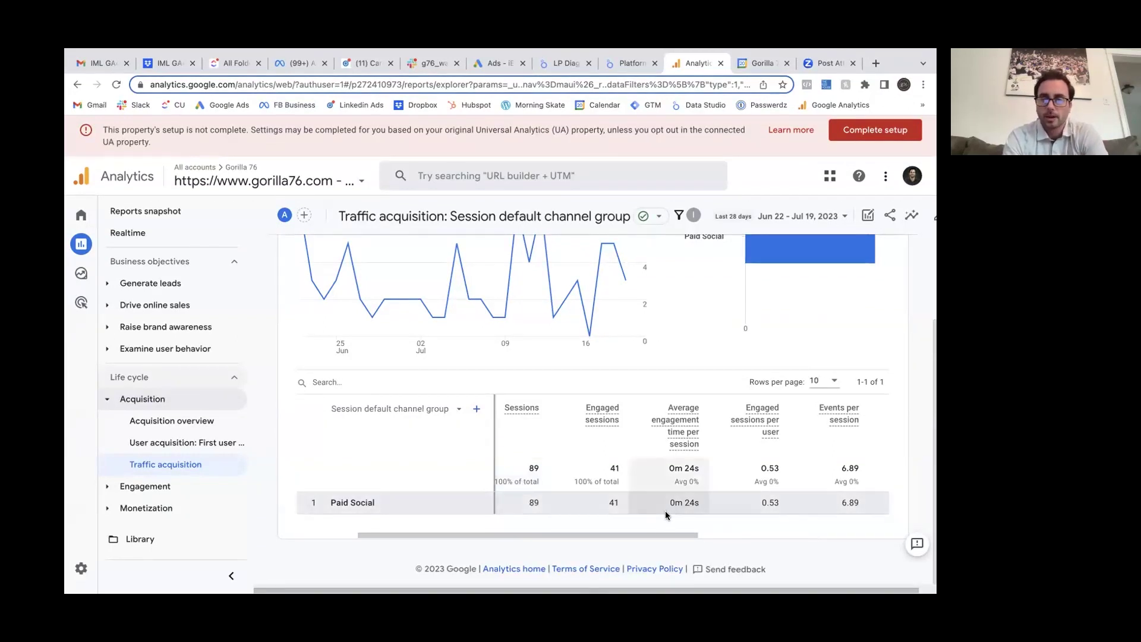
scroll(665, 512, "right", 2)
scroll(665, 515, "right", 1)
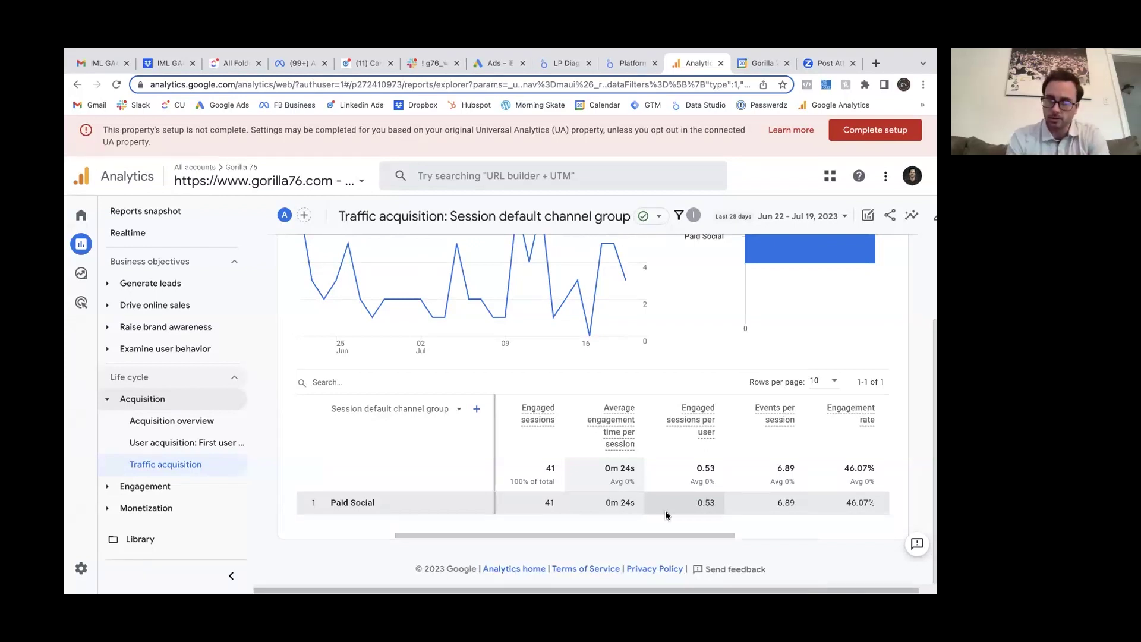
scroll(716, 487, "right", 5)
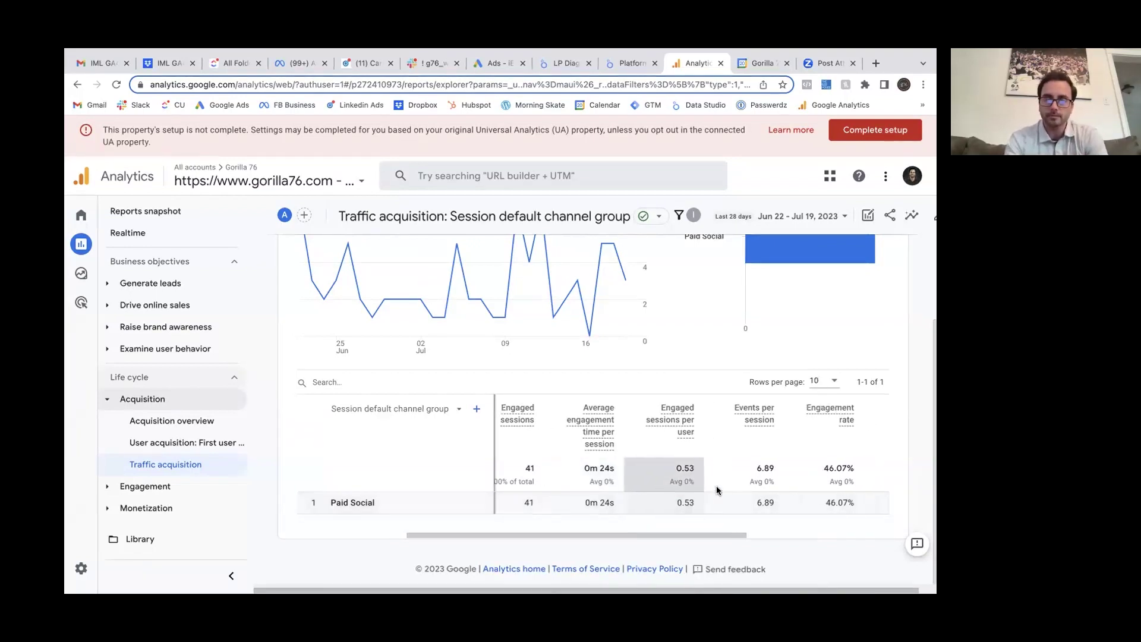
scroll(717, 490, "right", 3)
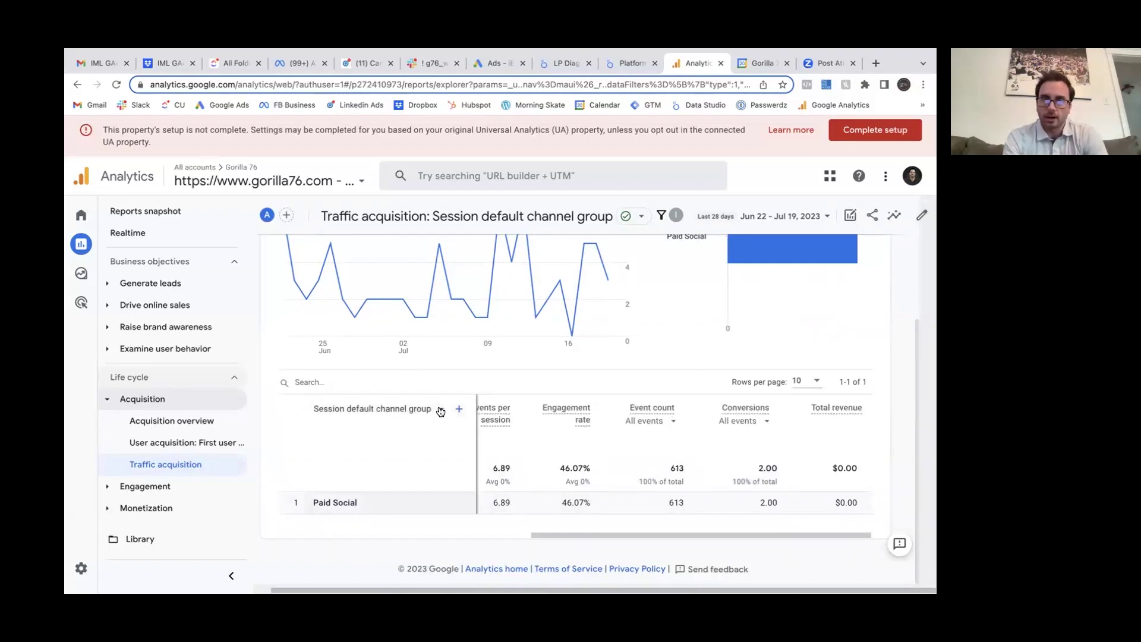
Add Device category as a secondary dimension to the Paid Social table
left_click(460, 411)
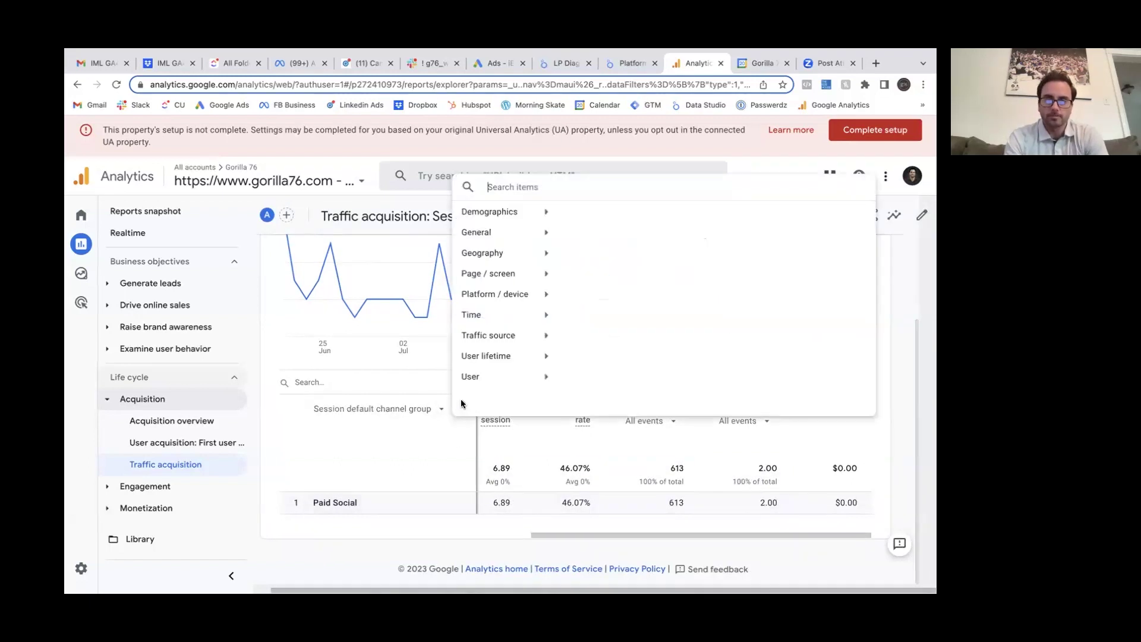
type("devi")
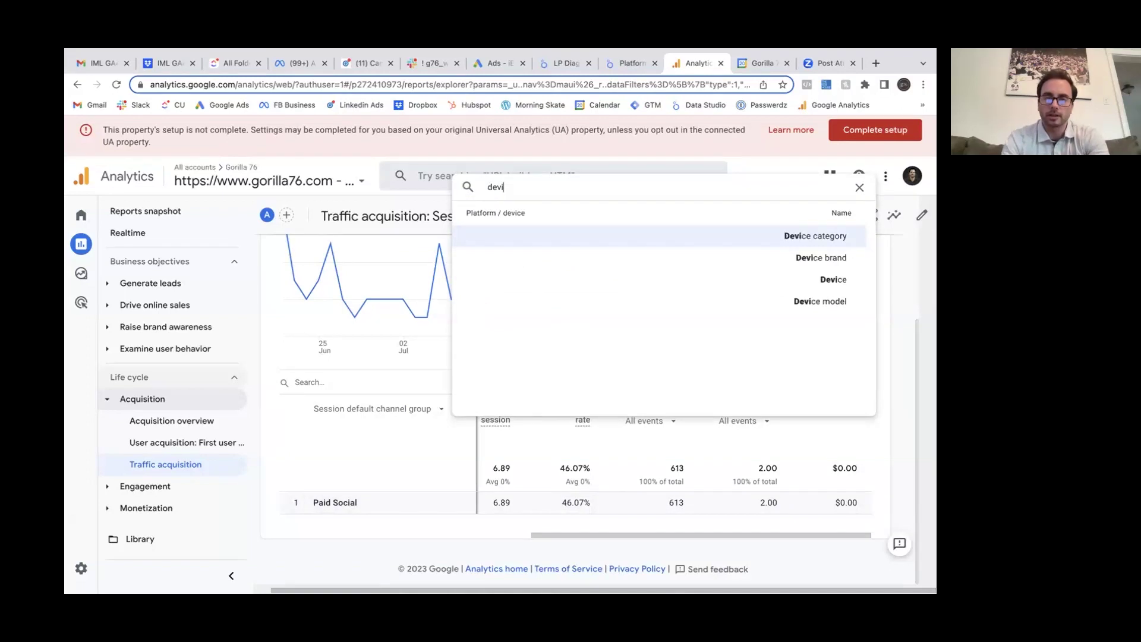
left_click(820, 236)
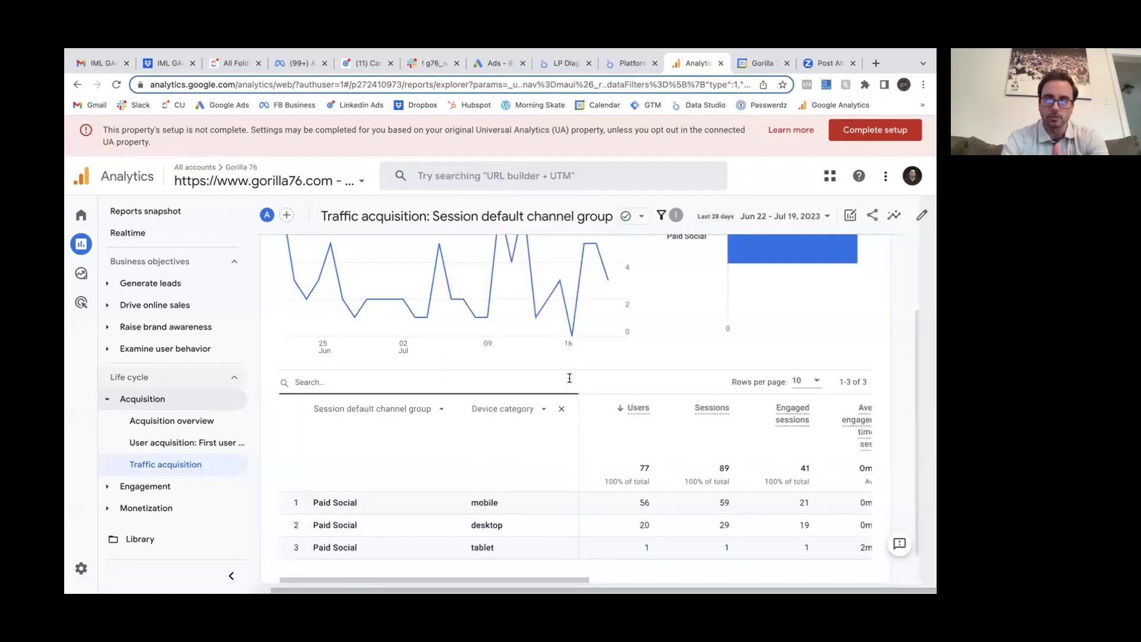
Change the table's secondary dimension to Session source
scroll(583, 369, "down", 2)
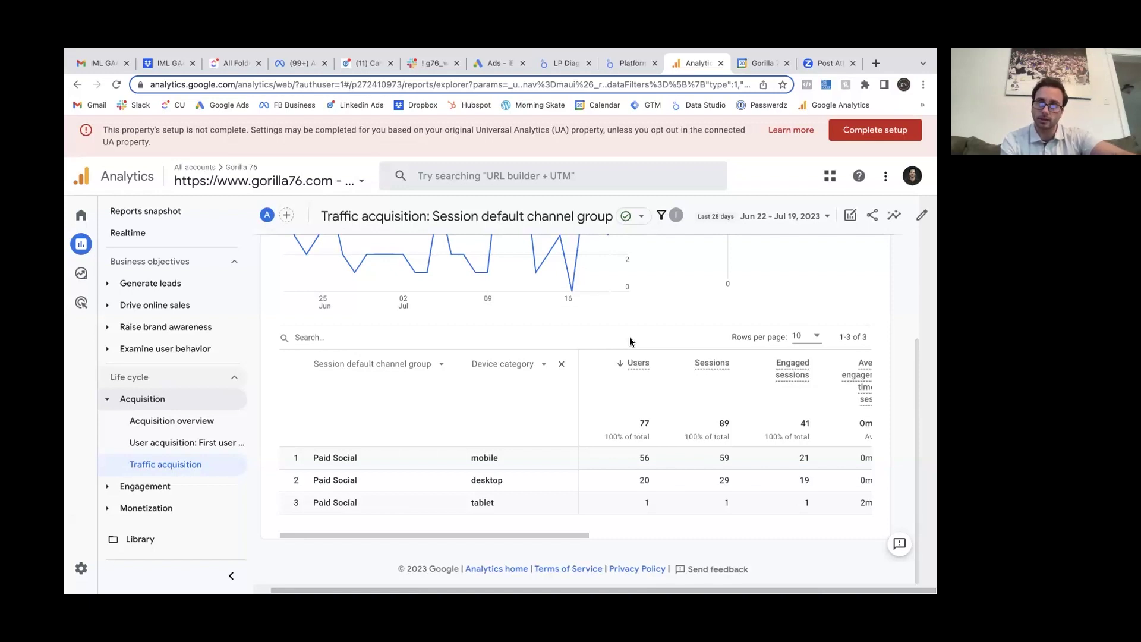
left_click(531, 369)
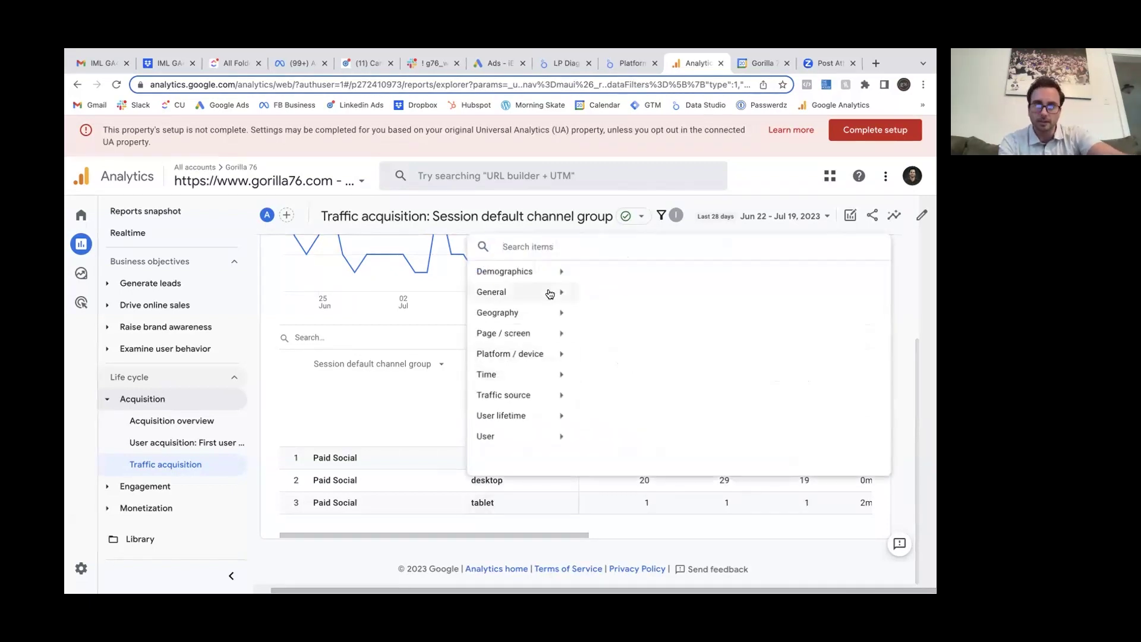
type("sour")
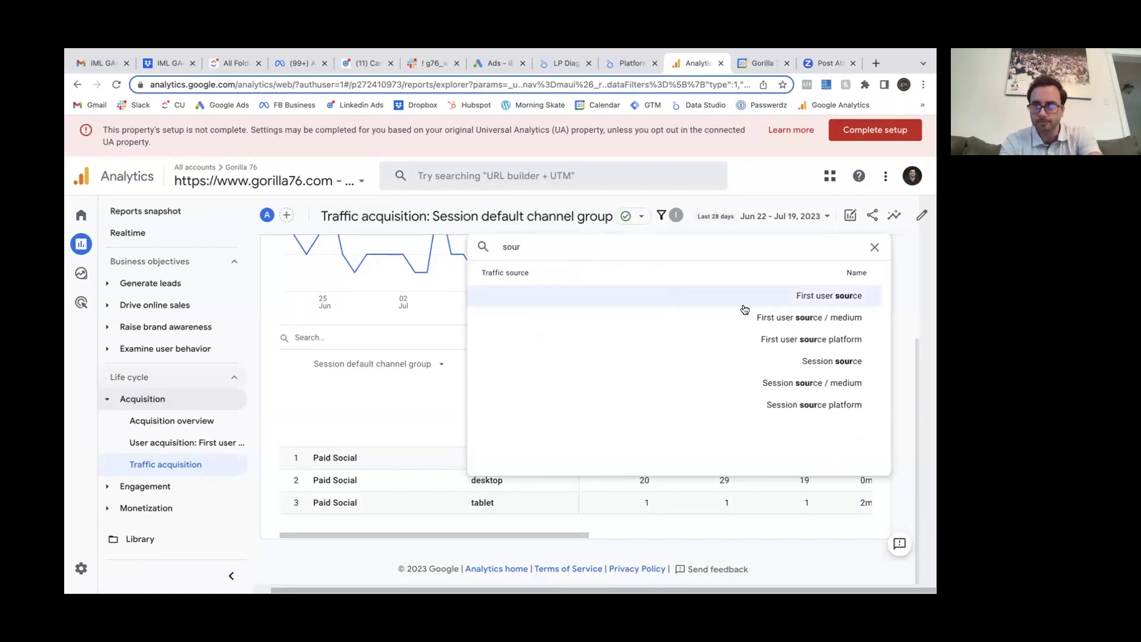
left_click(767, 367)
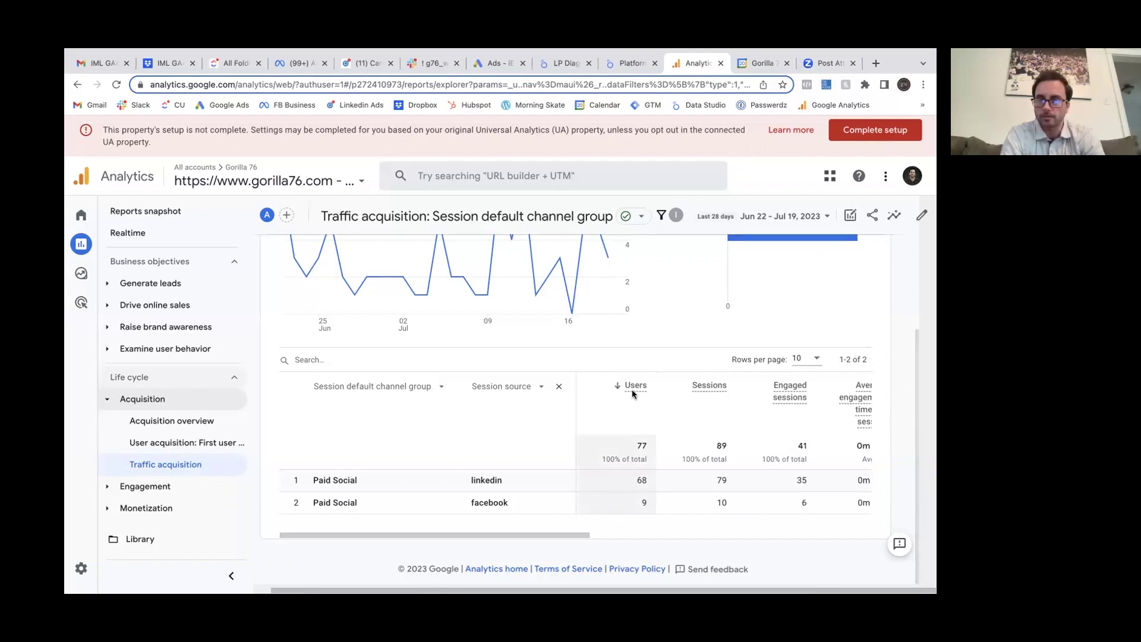
Examine the Users and Sessions definitions and compare the engagement, event and conversion metrics of each paid social source
mouse_move(634, 391)
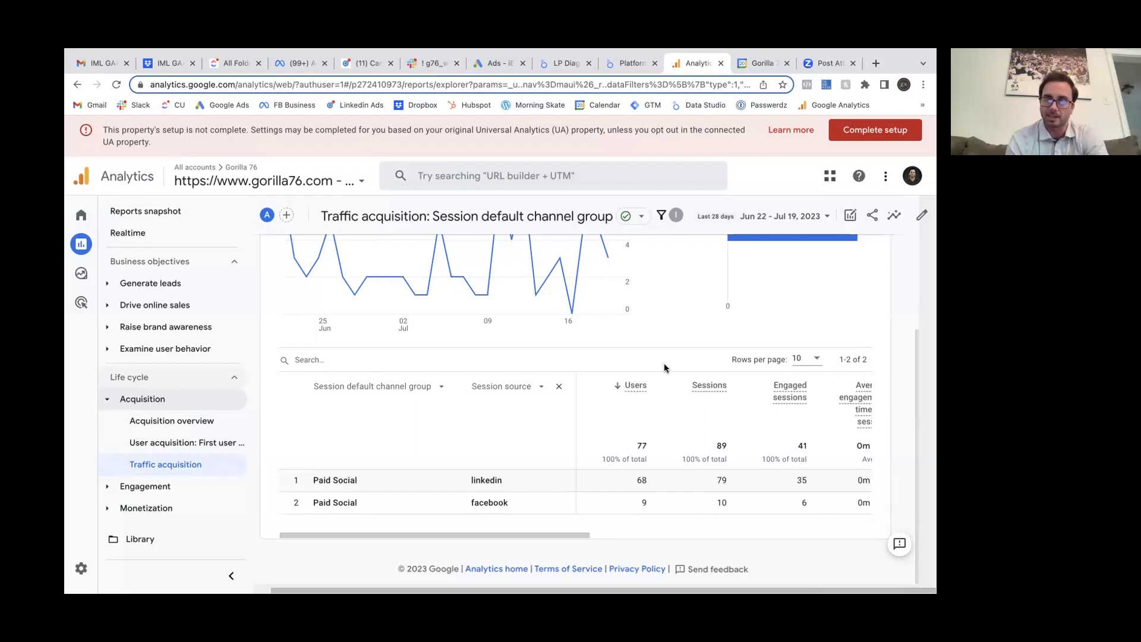
mouse_move(637, 393)
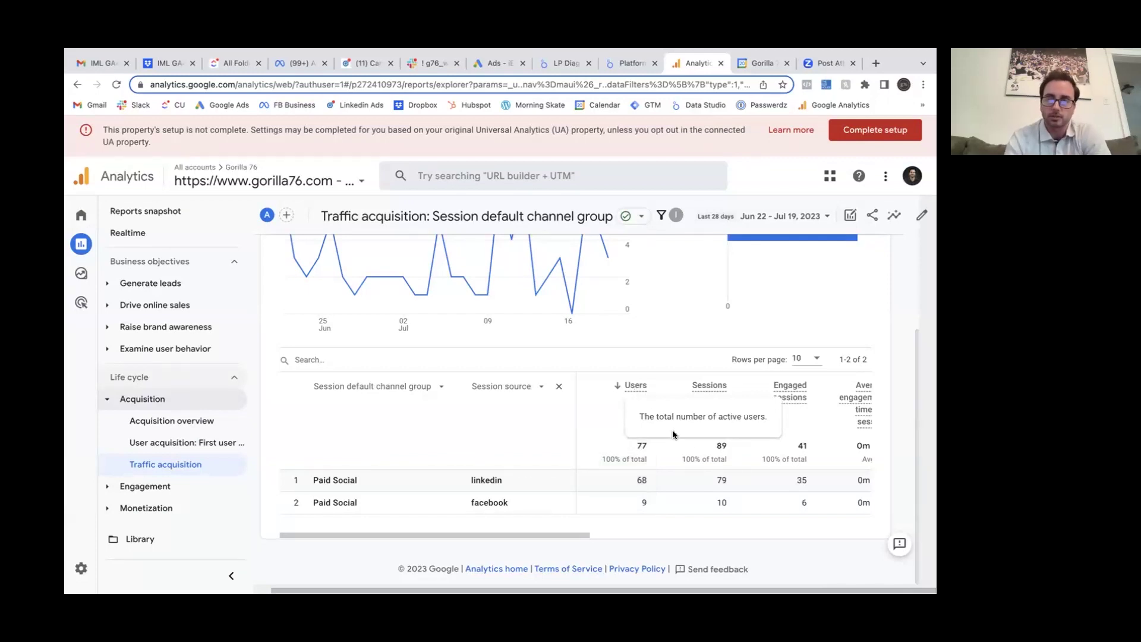
scroll(697, 441, "right", 2)
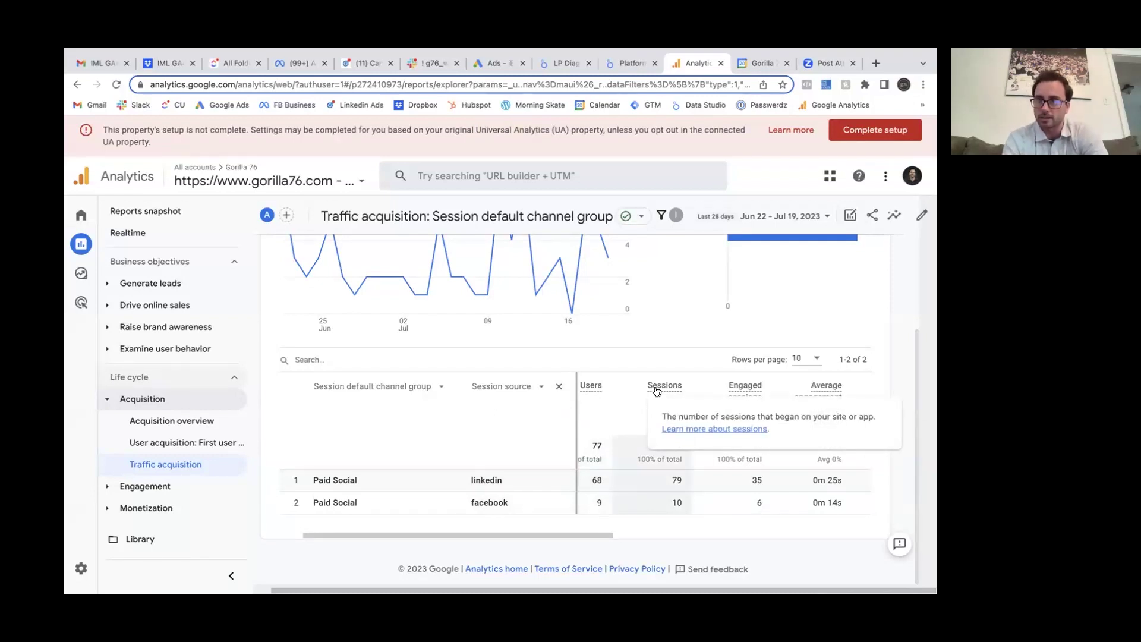
scroll(682, 483, "right", 3)
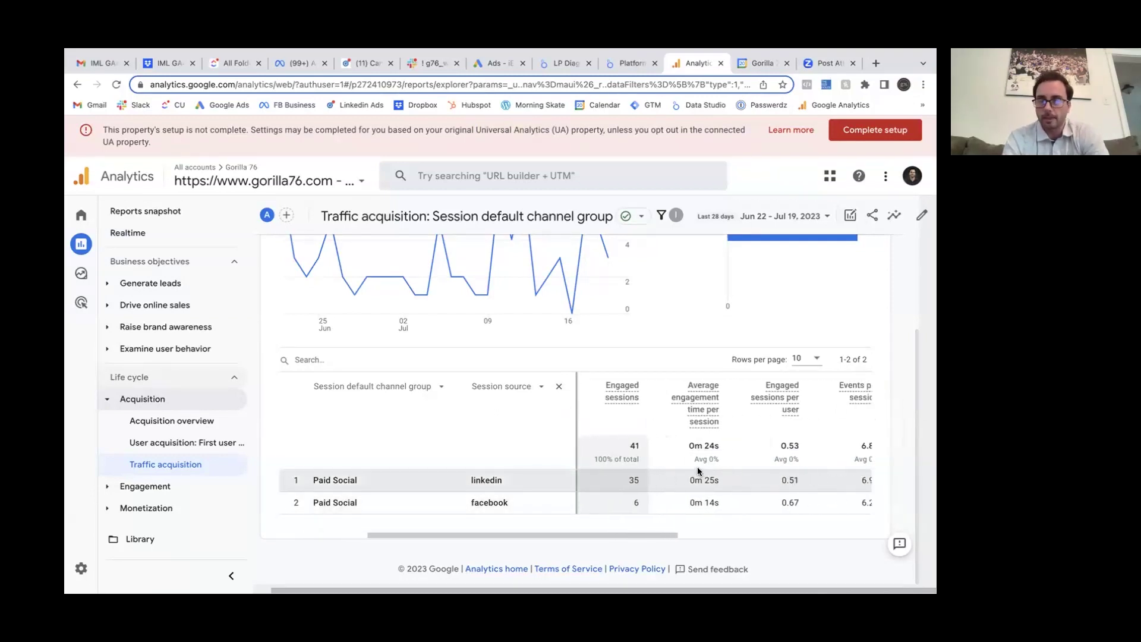
scroll(699, 471, "right", 2)
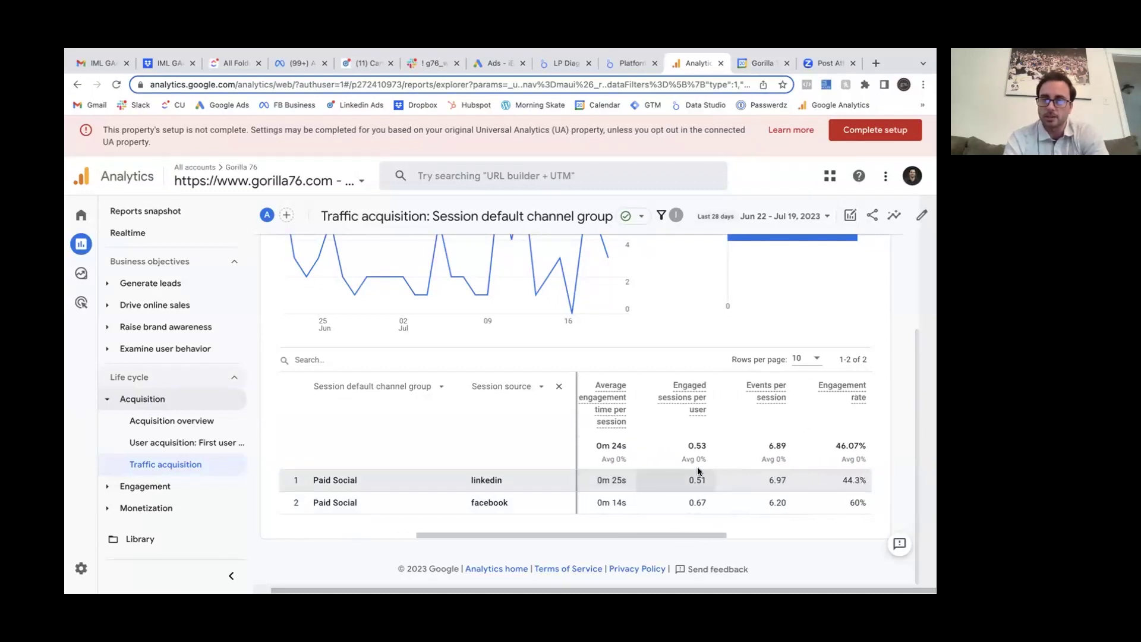
scroll(712, 440, "right", 3)
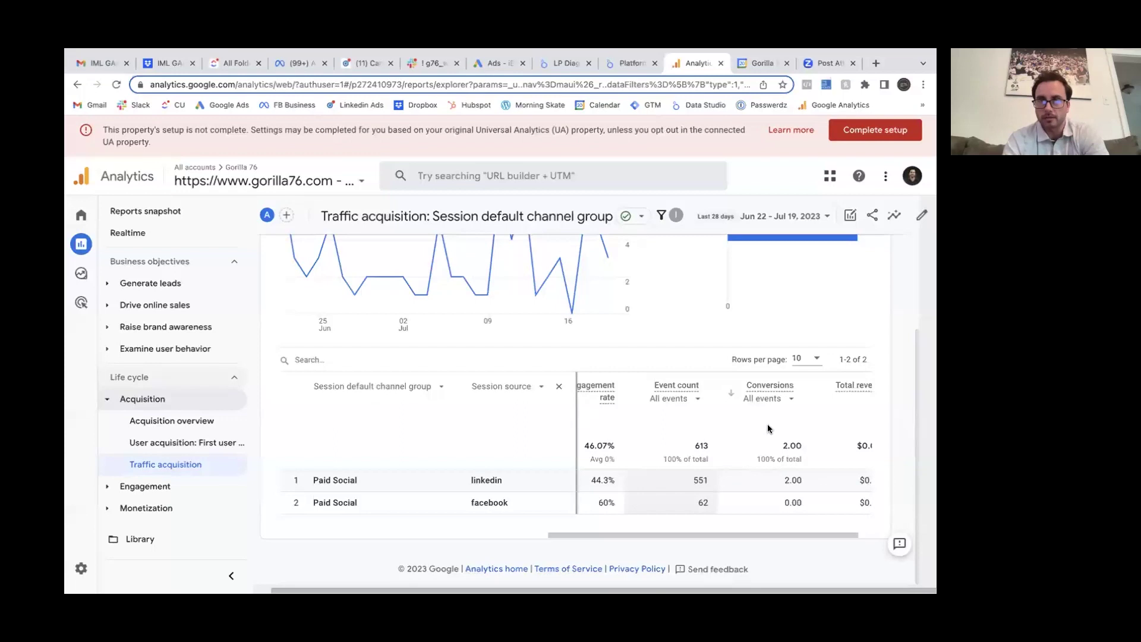
scroll(767, 426, "right", 1)
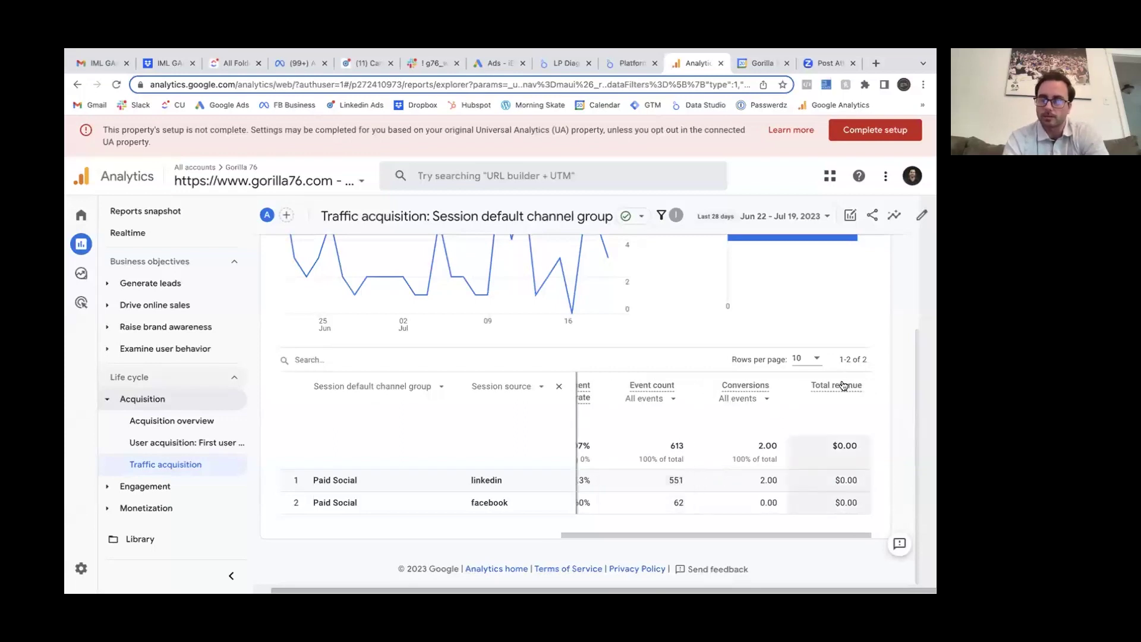
Restrict the Event count column to the ScrollDepth_50% event
scroll(784, 421, "left", 2)
scroll(784, 421, "left", 1)
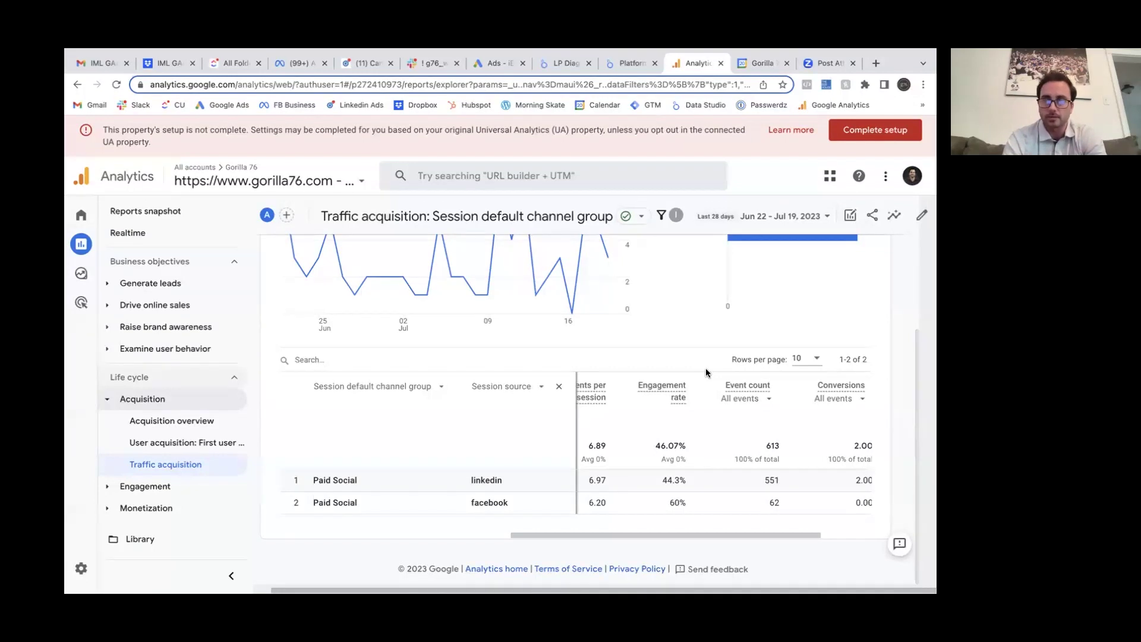
left_click(761, 400)
scroll(416, 288, "down", 1)
scroll(415, 288, "down", 4)
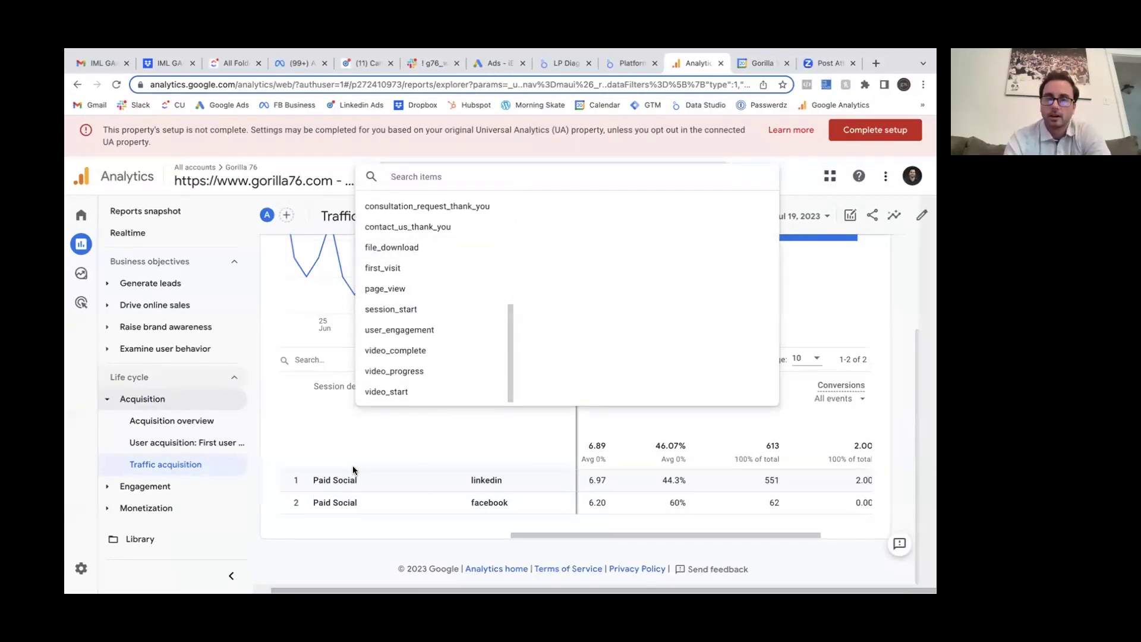
scroll(411, 332, "up", 3)
scroll(412, 332, "up", 2)
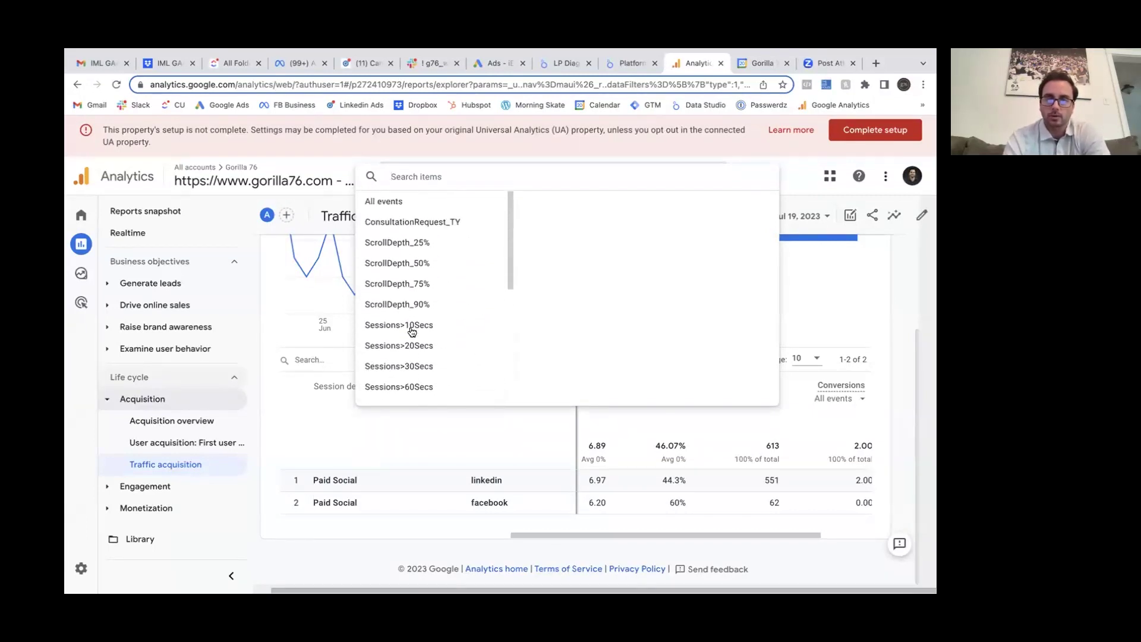
left_click(407, 263)
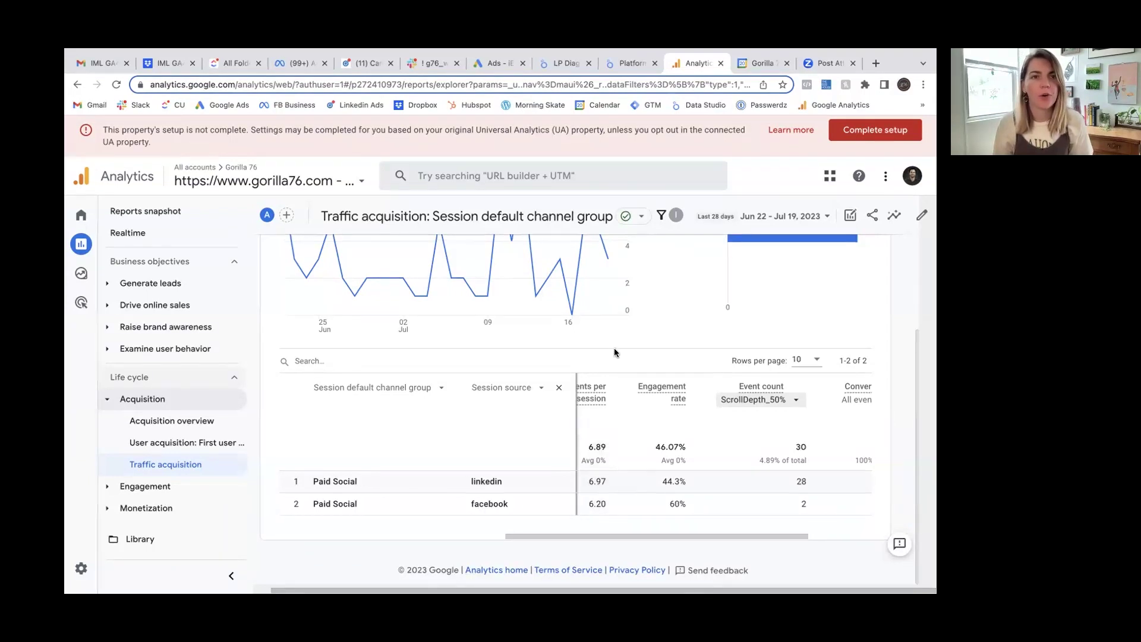
Remove the Session default channel group filter from the Traffic acquisition report
scroll(614, 349, "up", 3)
scroll(614, 353, "up", 2)
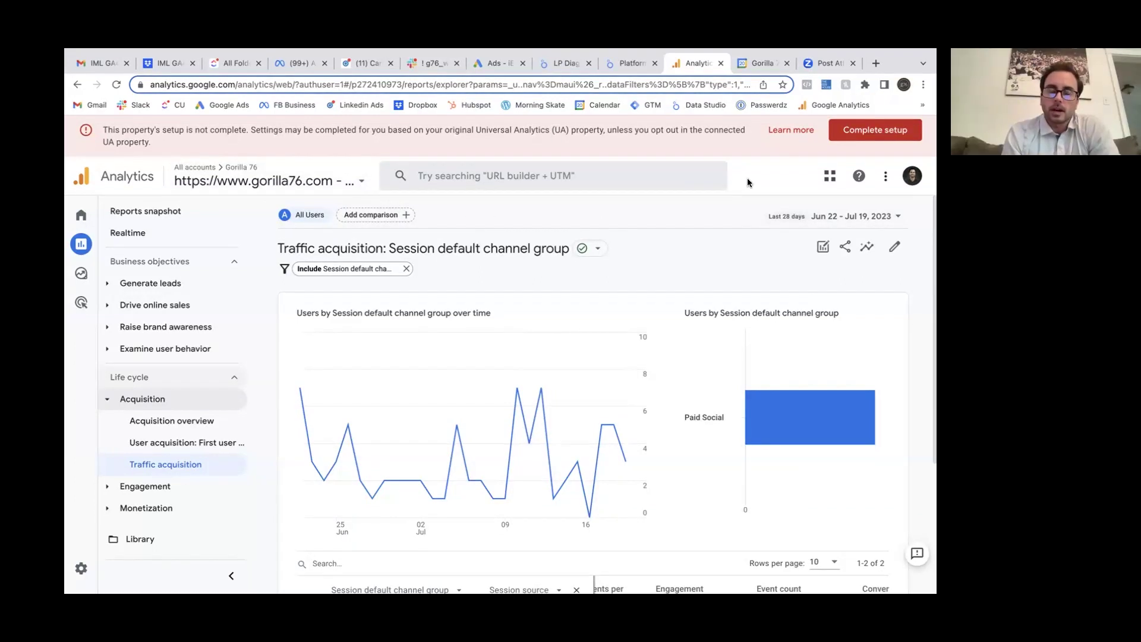
left_click(406, 270)
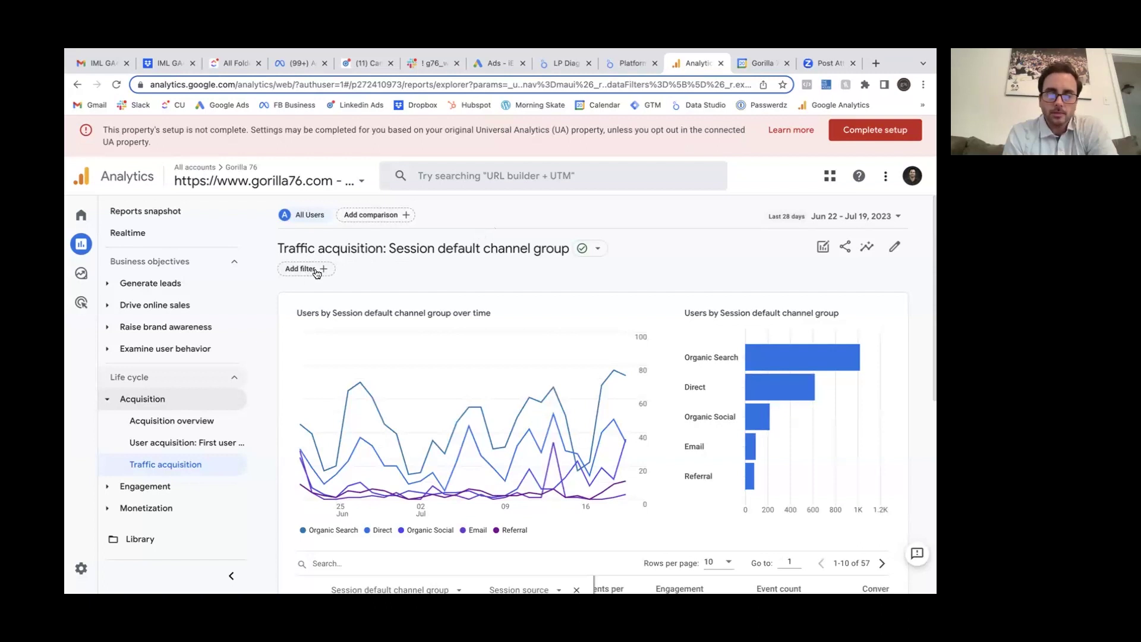
Open the report for customization and build a report filter that includes Device category = mobile
left_click(894, 246)
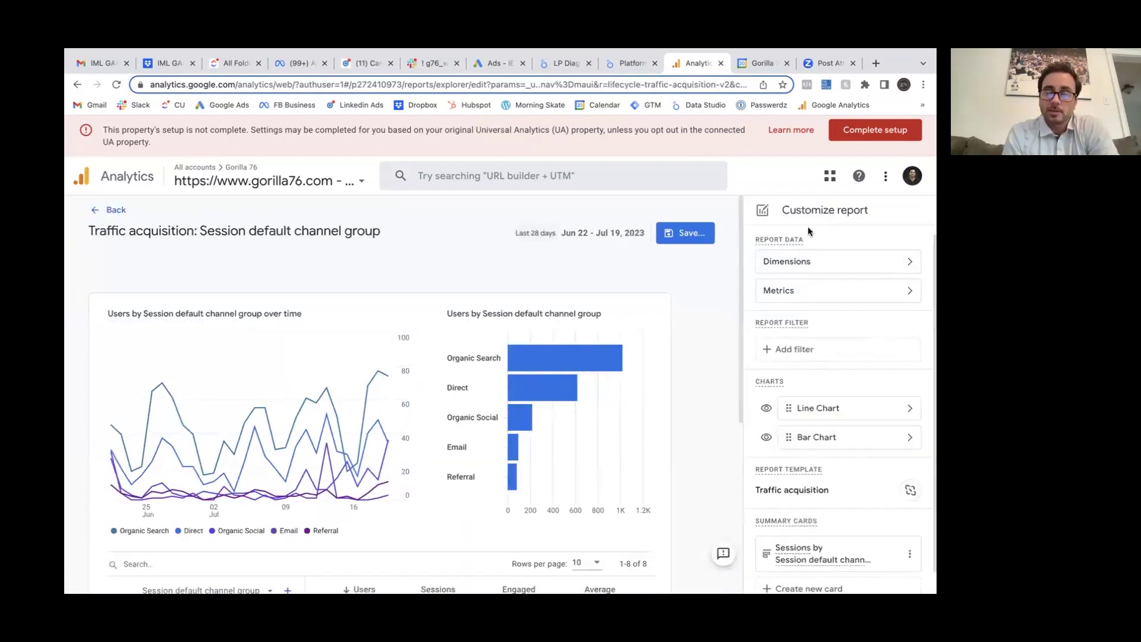
scroll(829, 350, "down", 2)
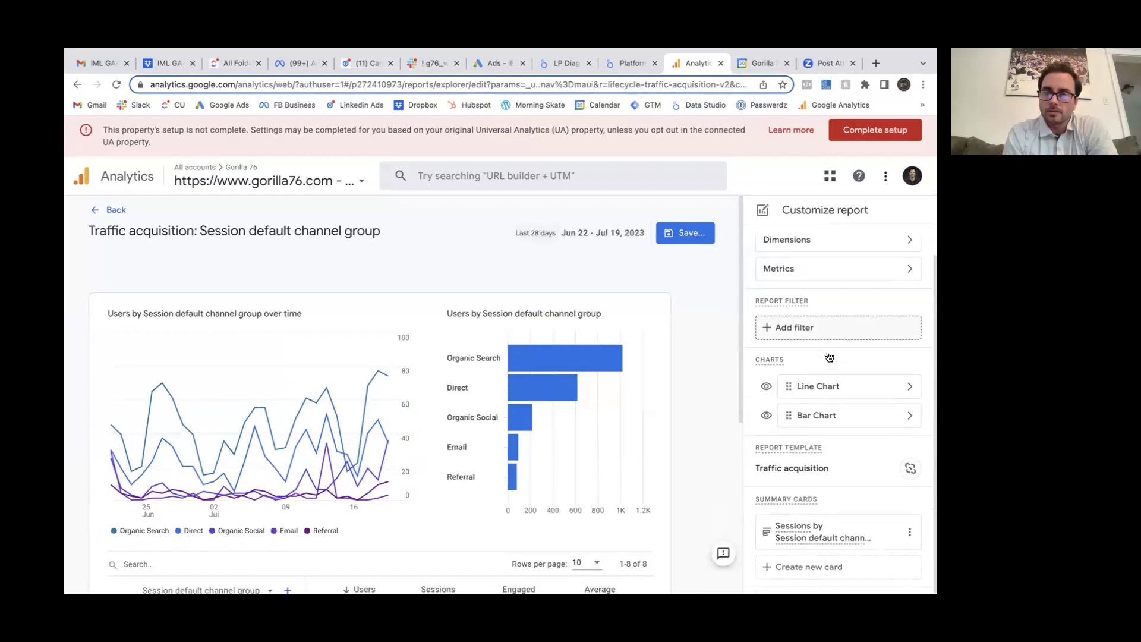
left_click(829, 356)
left_click(826, 317)
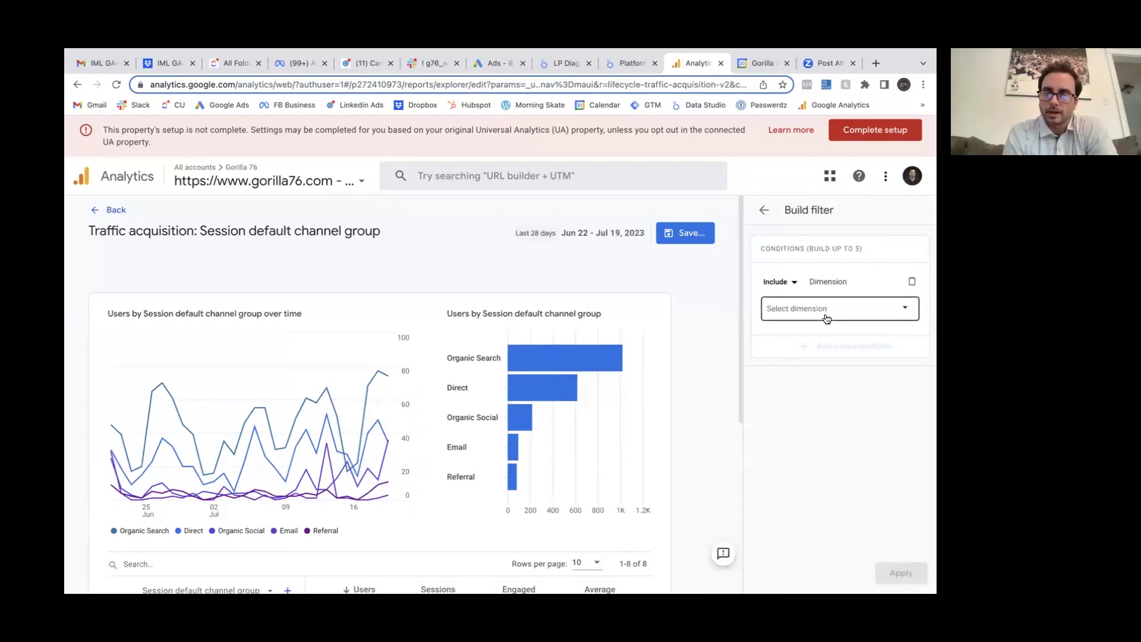
type("devi")
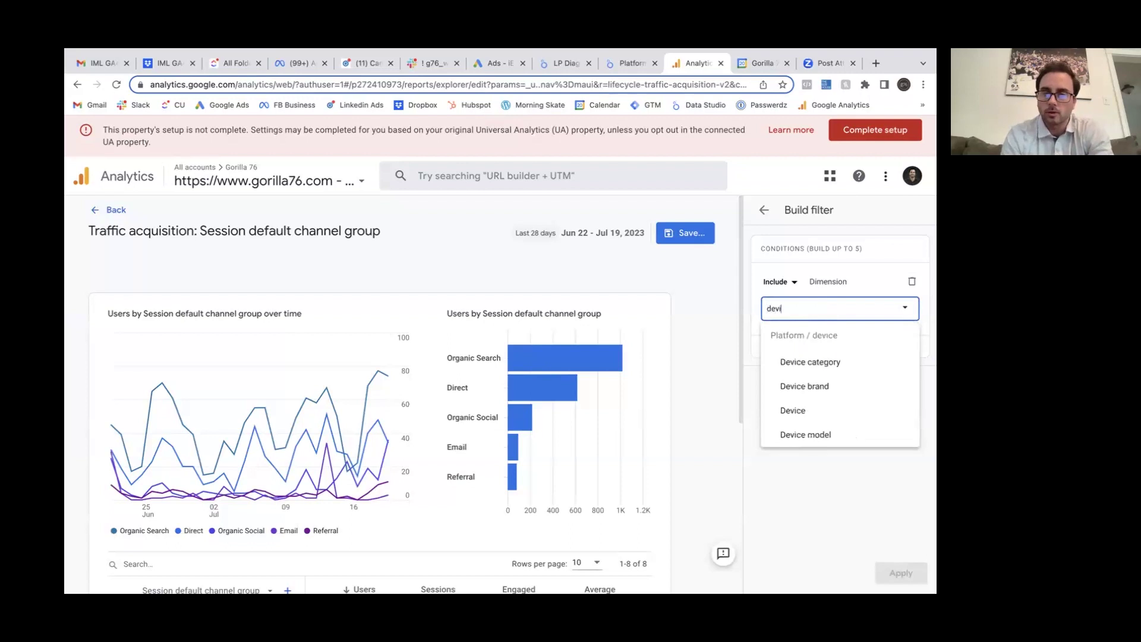
left_click(837, 364)
left_click(808, 357)
left_click(782, 403)
left_click(895, 455)
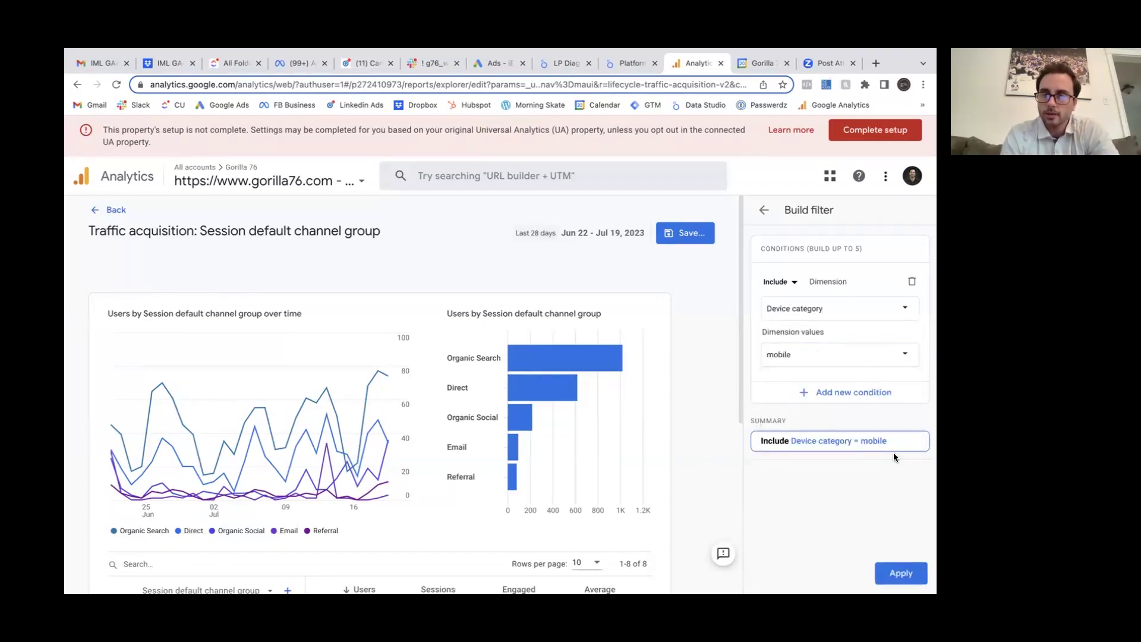
left_click(832, 308)
type("chan")
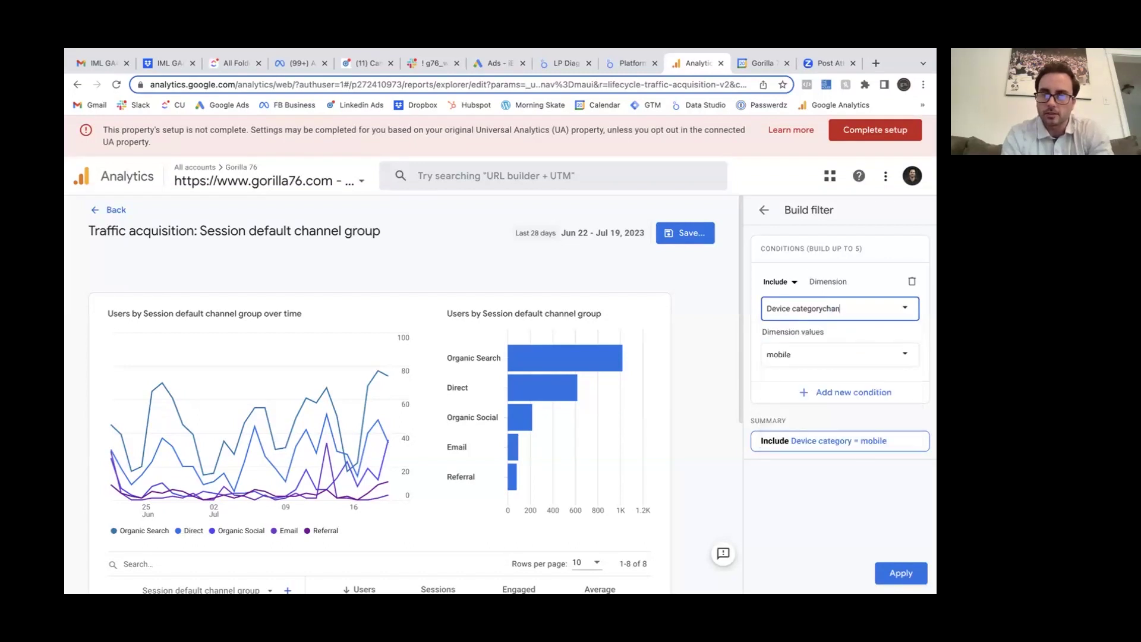
key("BackSpace")
key("BackSpace")
key("BackSpace")
key("BackSpace")
key("BackSpace")
key("BackSpace")
key("BackSpace")
key("BackSpace")
key("BackSpace")
key("BackSpace")
key("BackSpace")
key("BackSpace")
key("BackSpace")
key("BackSpace")
key("BackSpace")
key("BackSpace")
key("BackSpace")
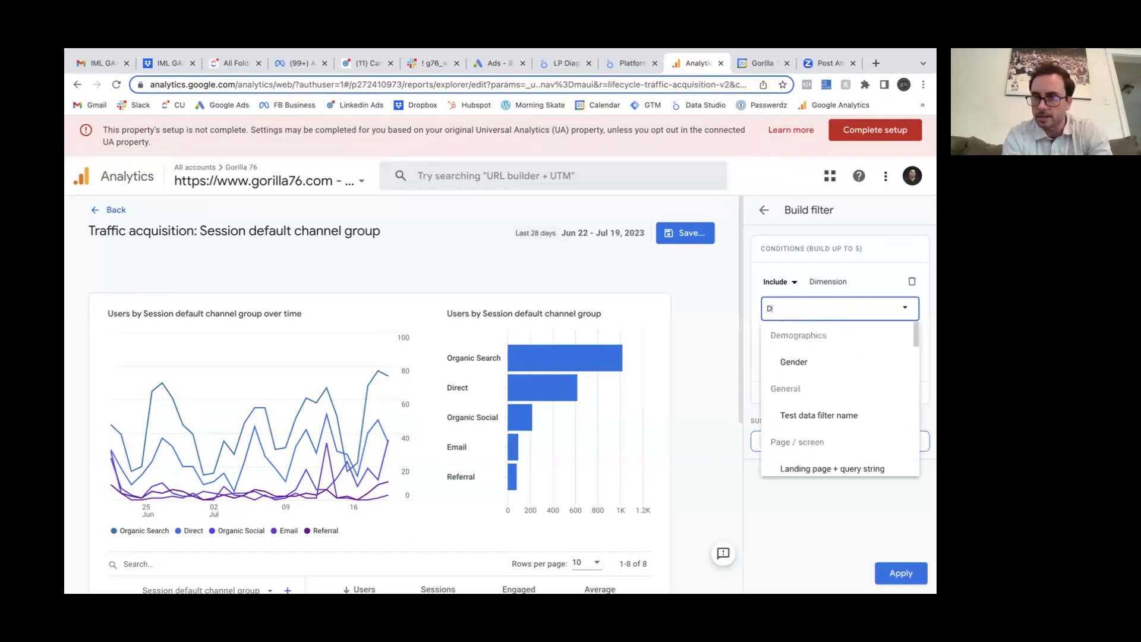
Reselect Device category as the filter condition's dimension with the value mobile and apply the filter
type("devi")
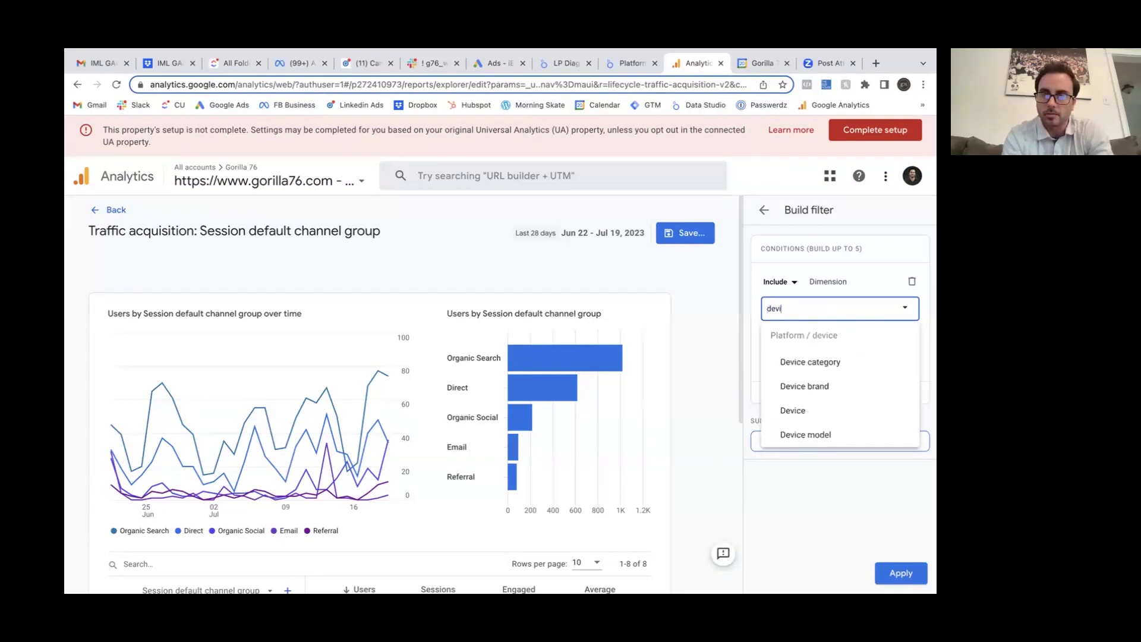
left_click(830, 359)
left_click(831, 355)
left_click(895, 457)
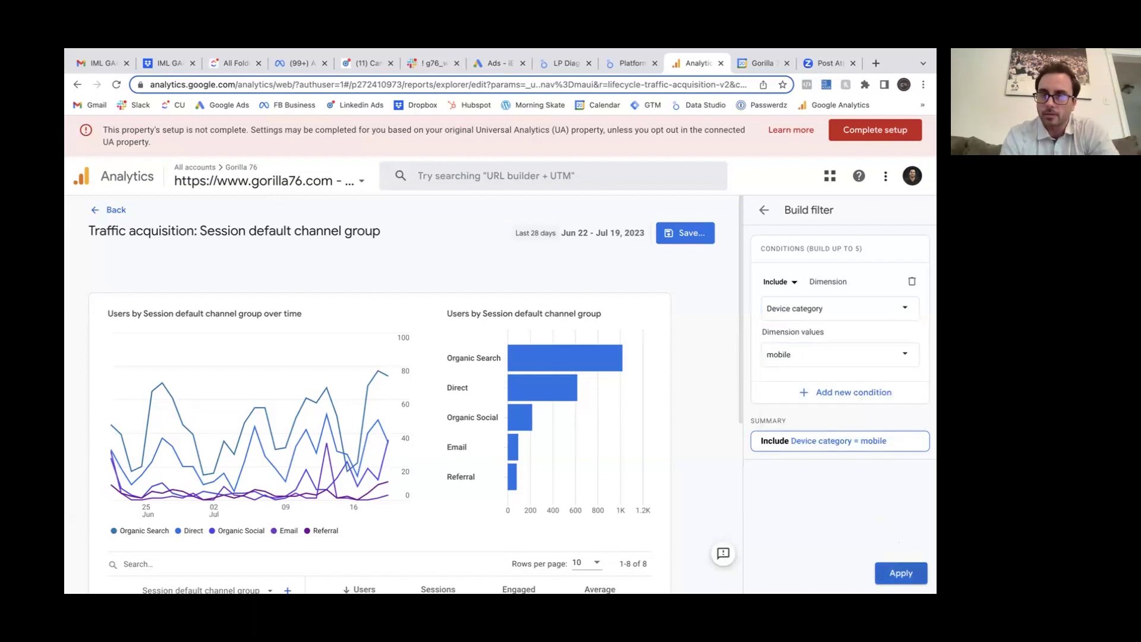
left_click(901, 573)
left_click(824, 297)
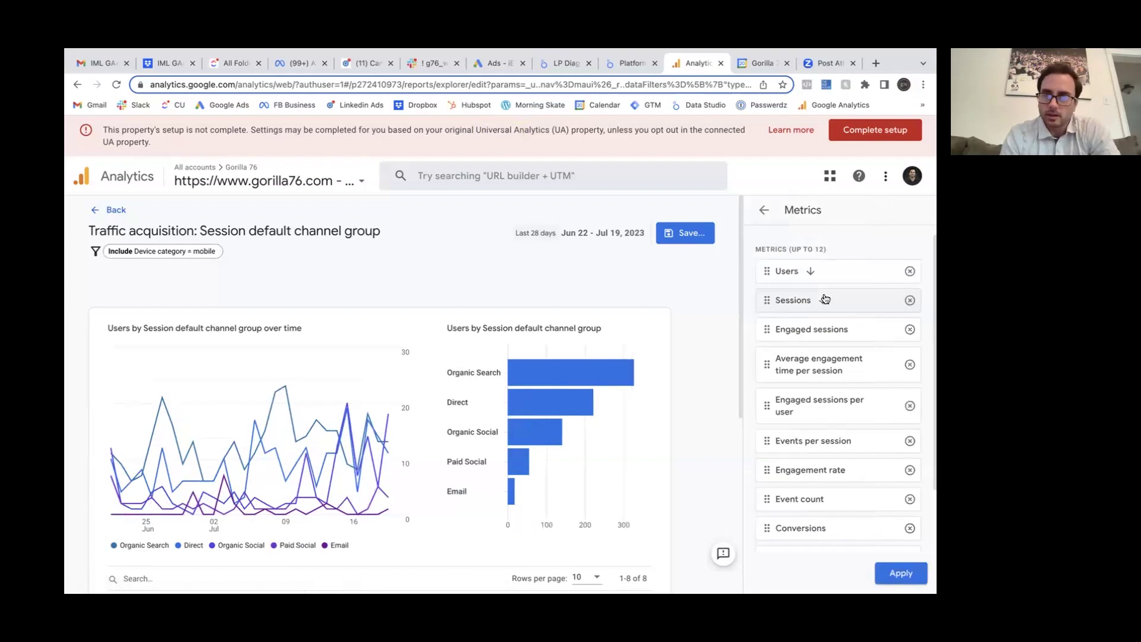
scroll(839, 359, "down", 3)
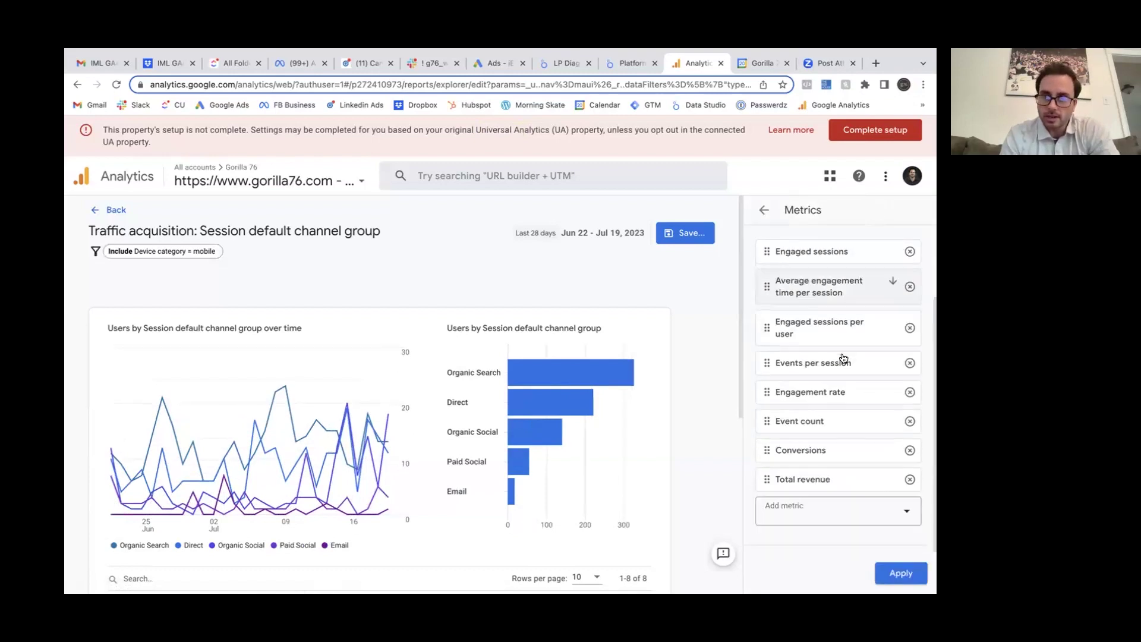
left_click(910, 479)
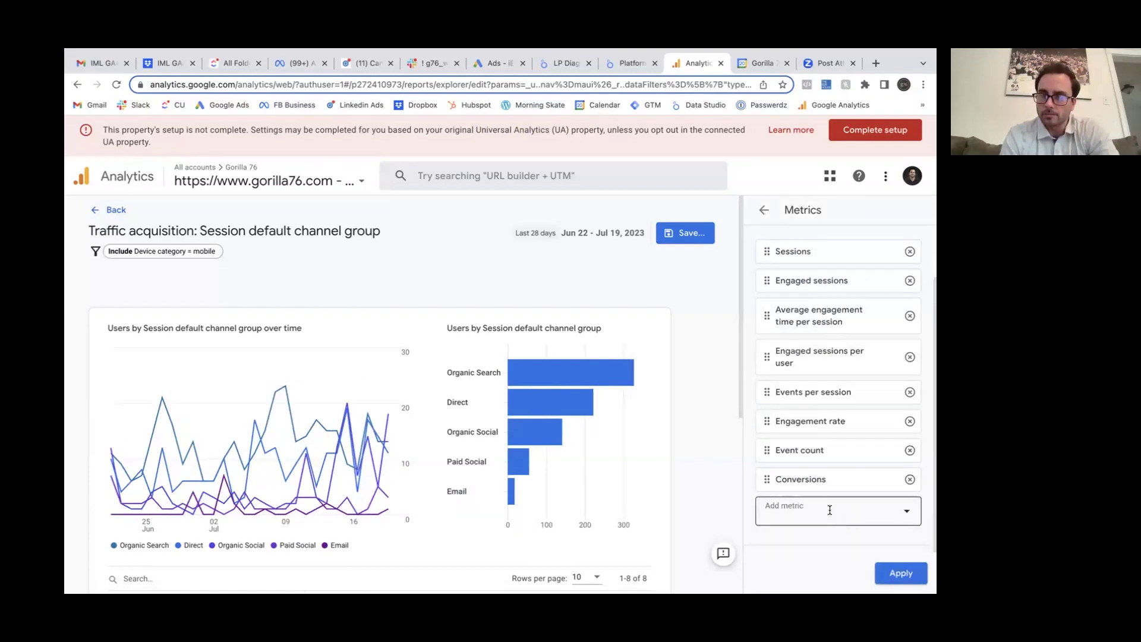
scroll(855, 288, "up", 2)
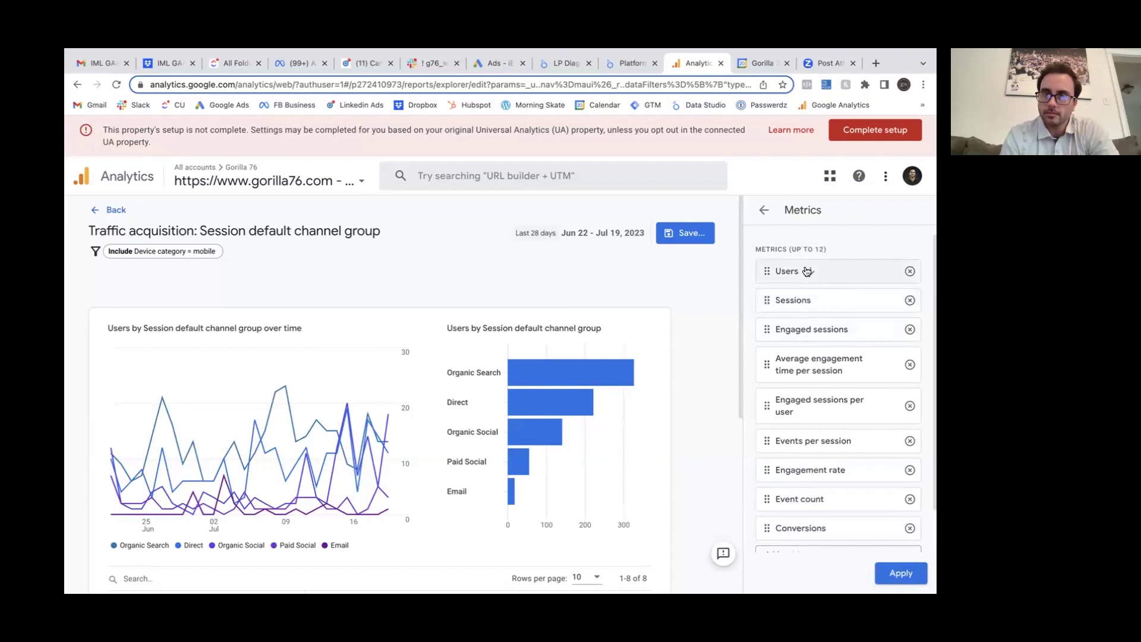
left_click(759, 209)
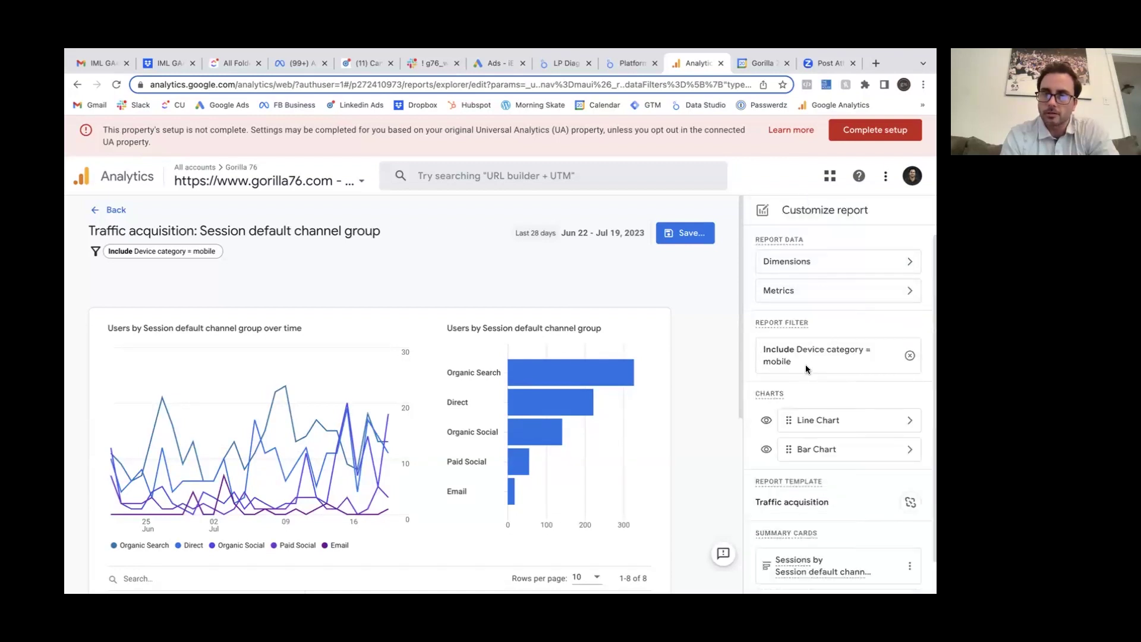
Add Average session duration and Bounce rate to the report's metrics and apply the change
left_click(825, 290)
scroll(809, 416, "down", 2)
left_click(808, 510)
scroll(825, 468, "down", 2)
scroll(825, 468, "down", 5)
scroll(825, 466, "down", 4)
type("sess")
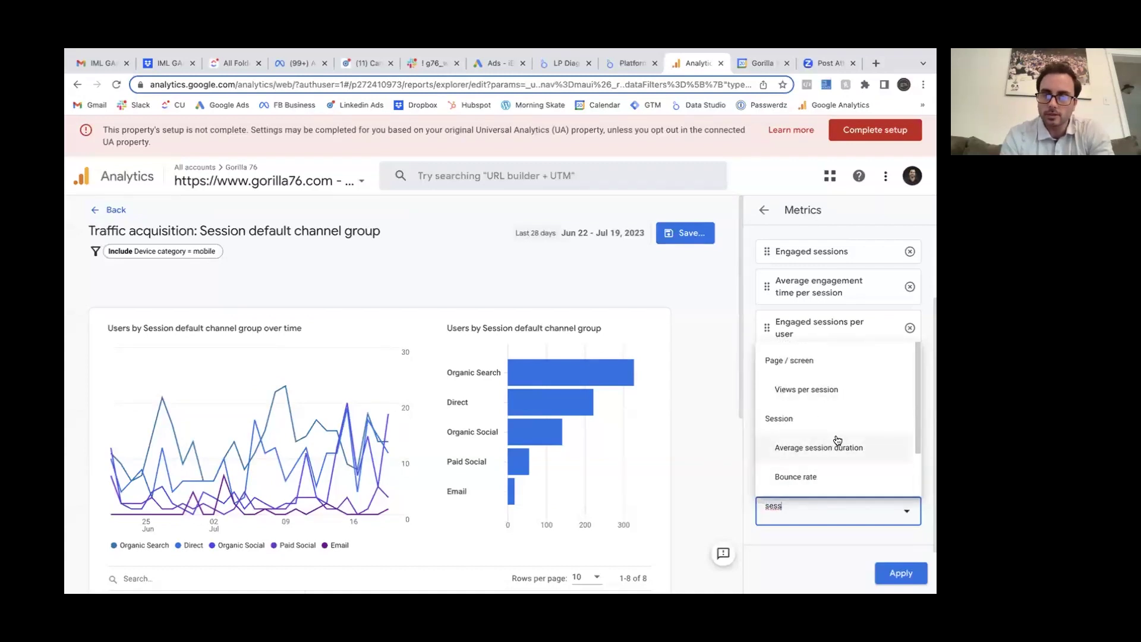
left_click(837, 447)
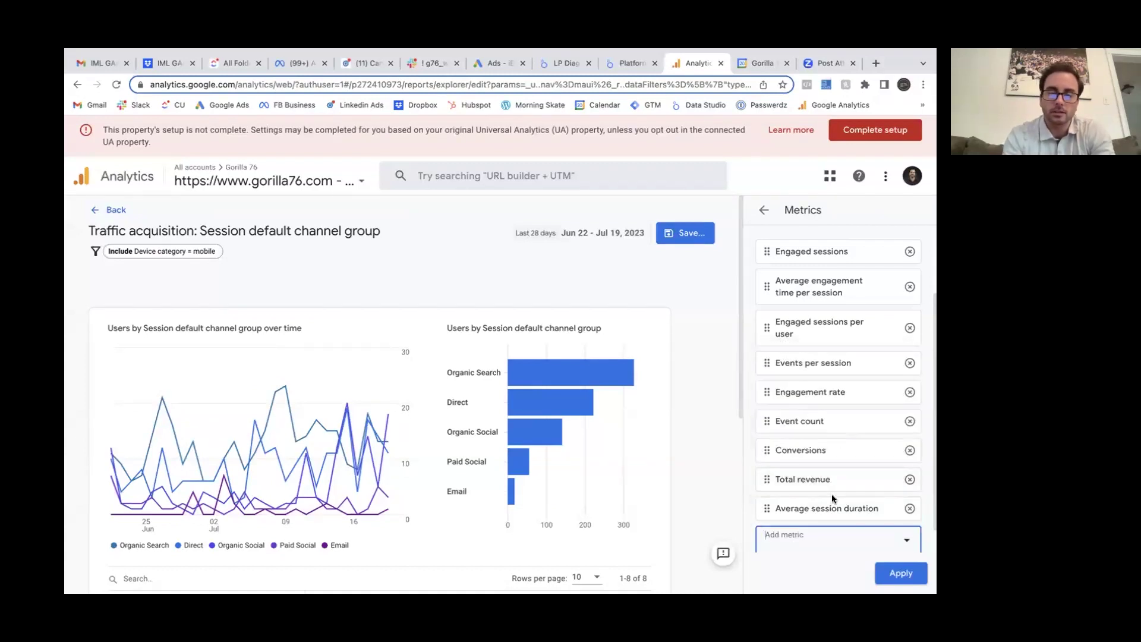
type("bounc")
left_click(829, 510)
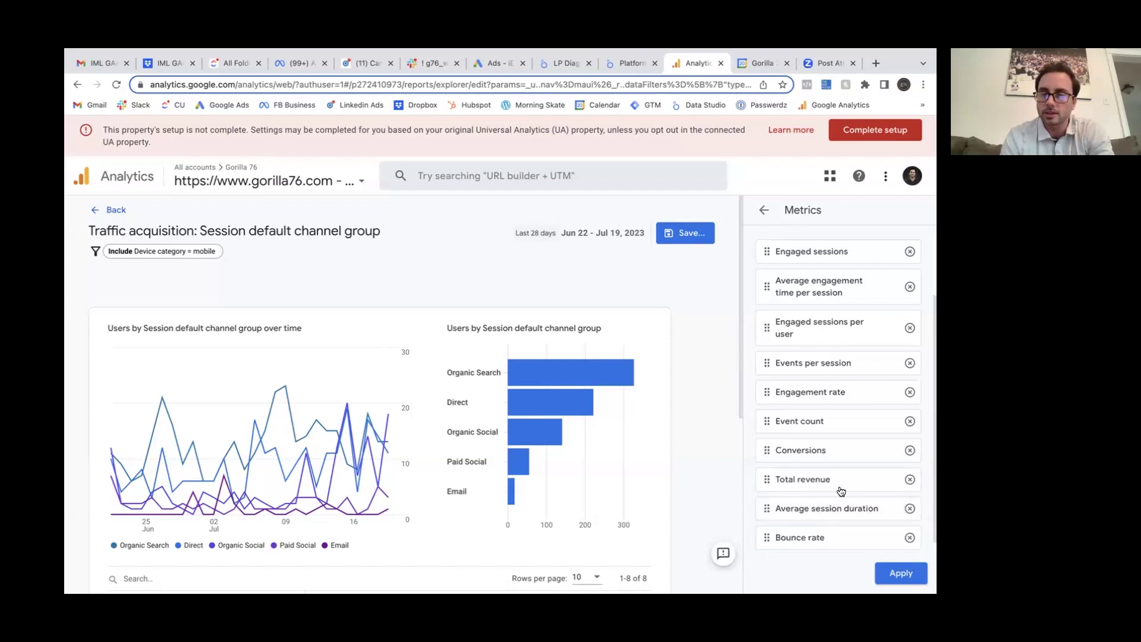
left_click(901, 572)
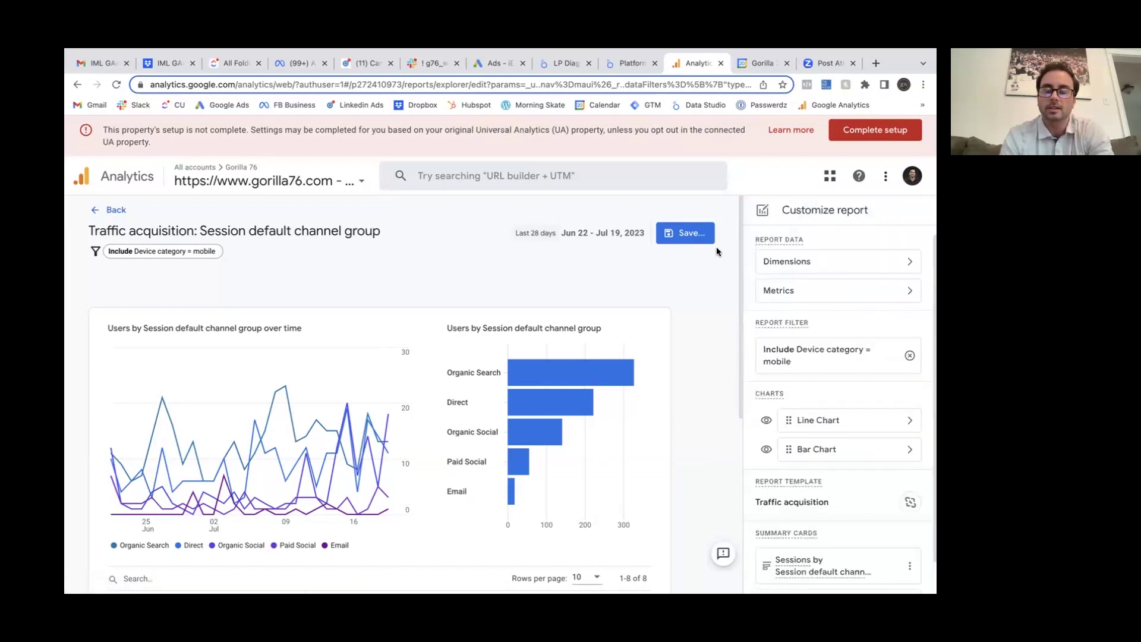
scroll(808, 338, "down", 1)
scroll(808, 337, "down", 1)
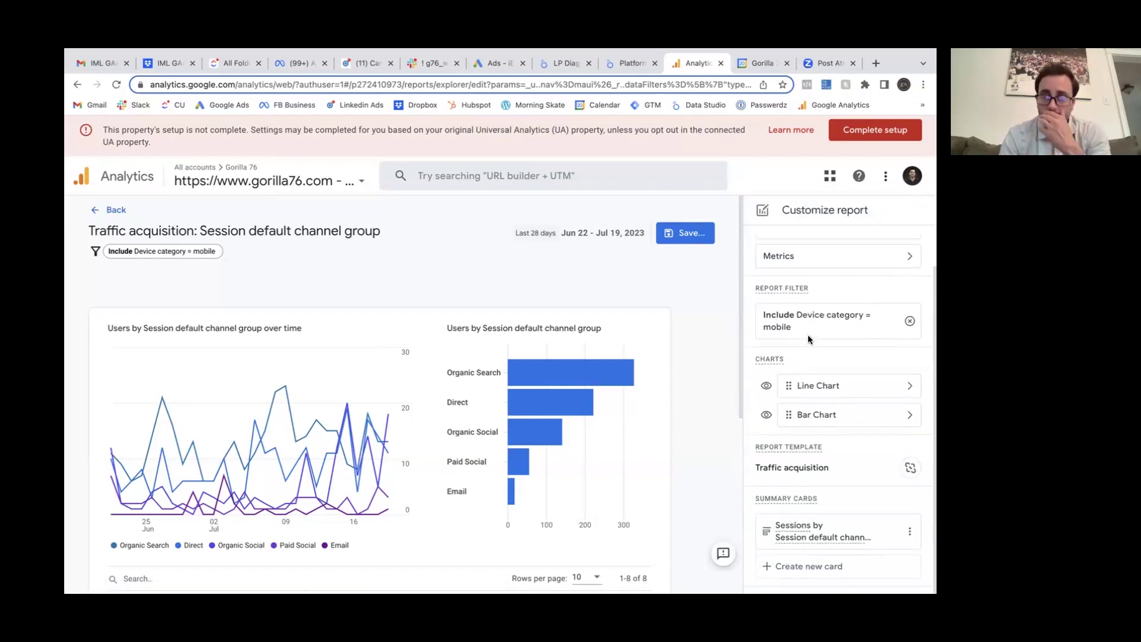
scroll(808, 334, "up", 1)
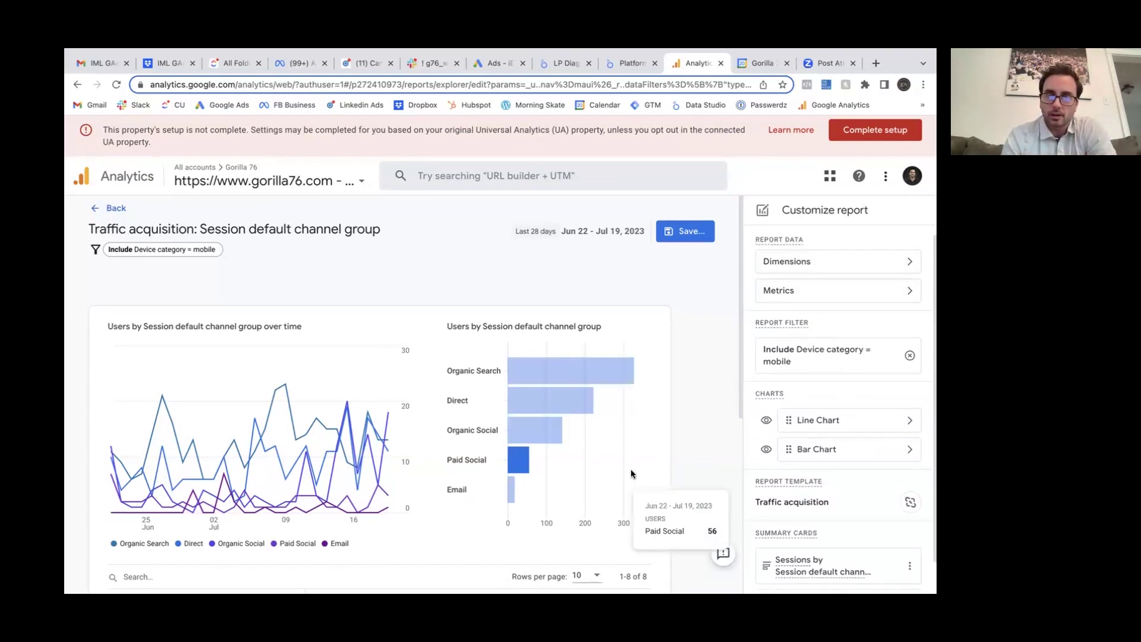
scroll(630, 468, "down", 5)
scroll(673, 380, "up", 3)
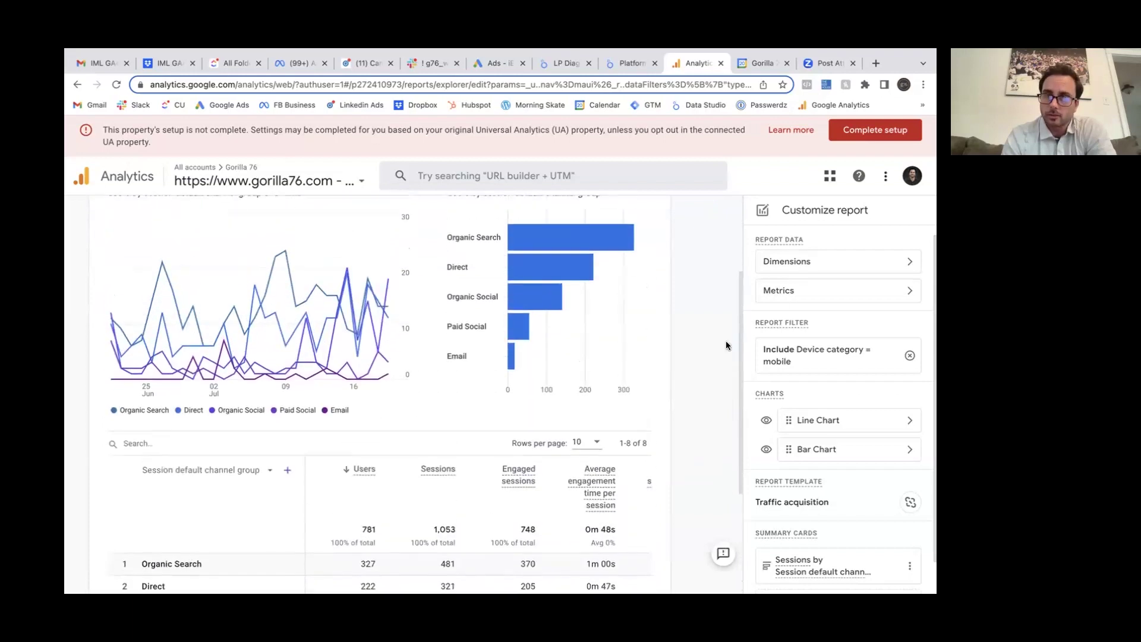
Add Age and Gender to the report's primary dimensions and apply the change
left_click(800, 265)
left_click(832, 466)
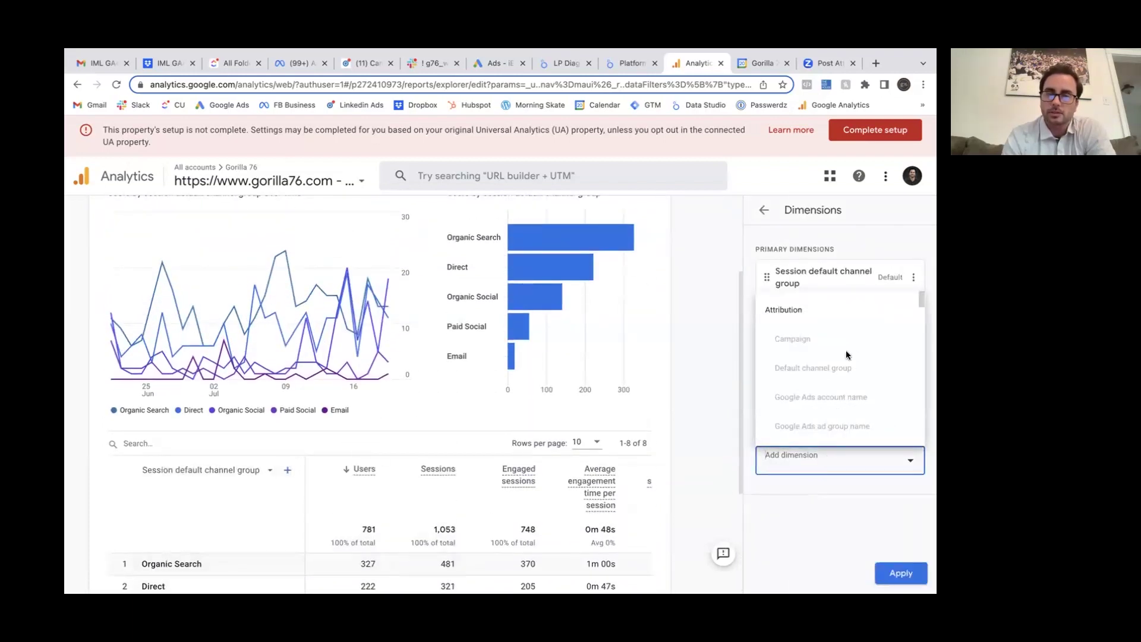
scroll(832, 362, "down", 4)
scroll(832, 366, "down", 3)
scroll(833, 366, "up", 3)
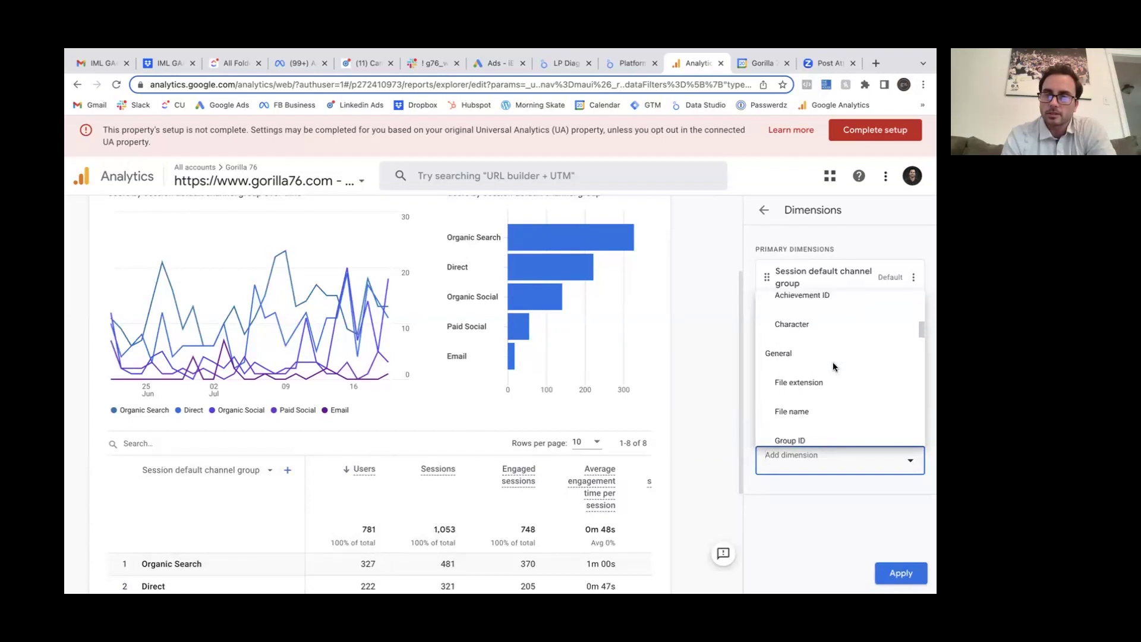
scroll(833, 366, "up", 2)
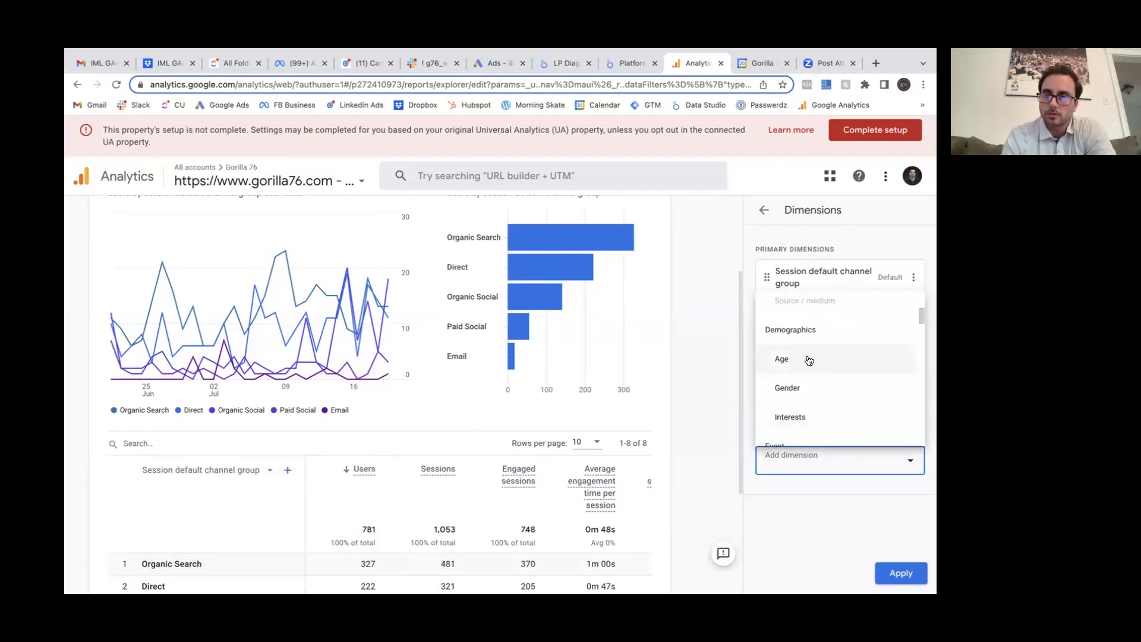
left_click(807, 359)
left_click(841, 479)
type("gen")
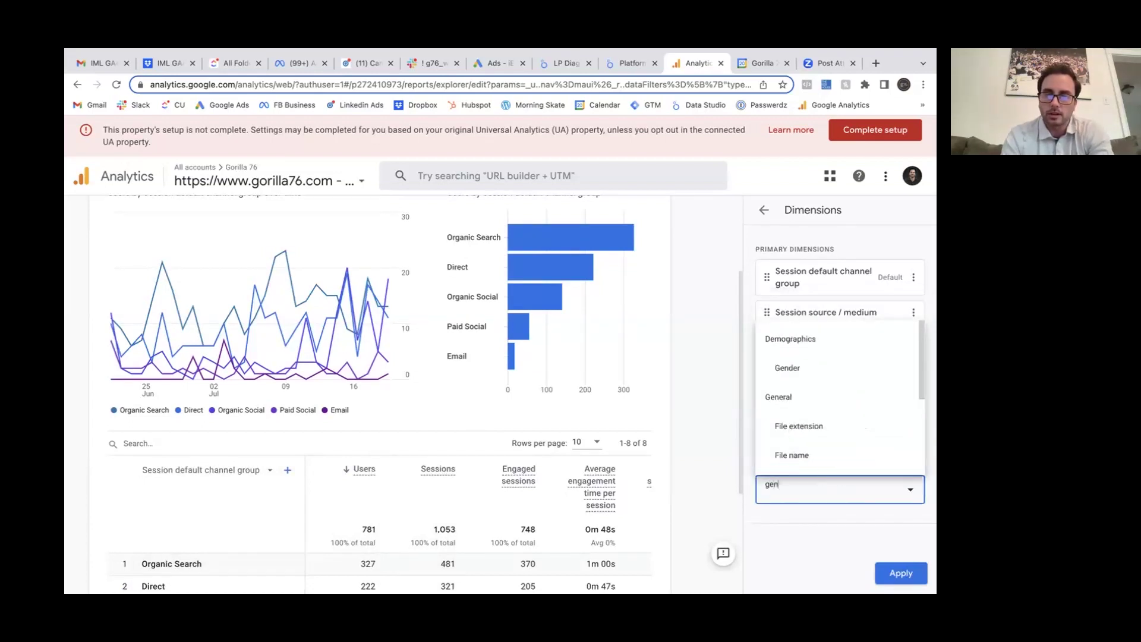
left_click(802, 369)
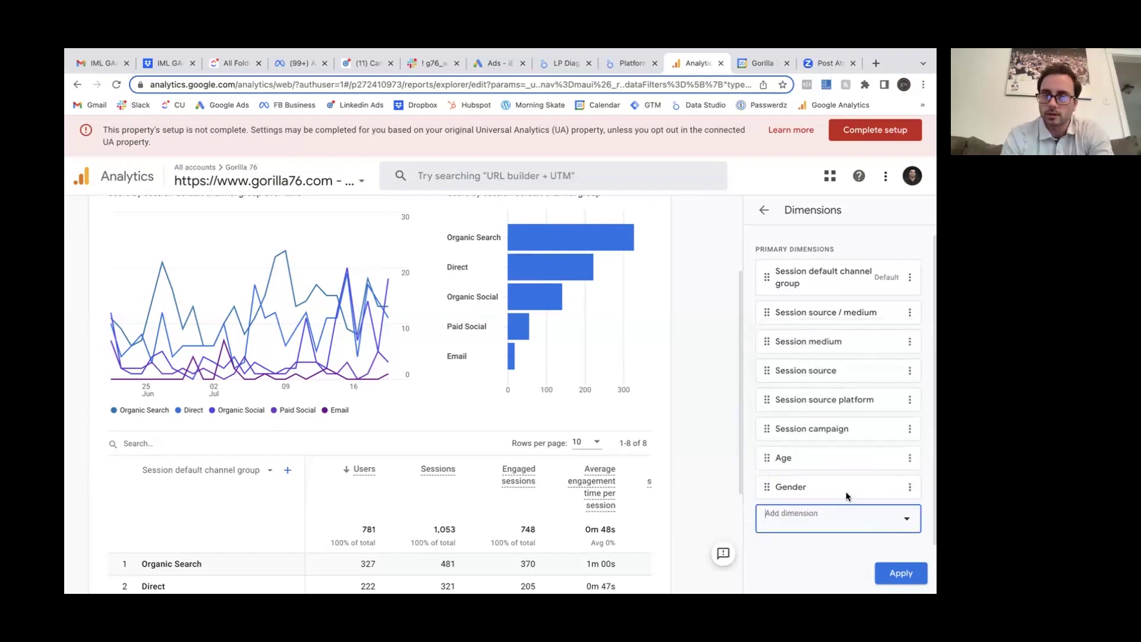
left_click(901, 573)
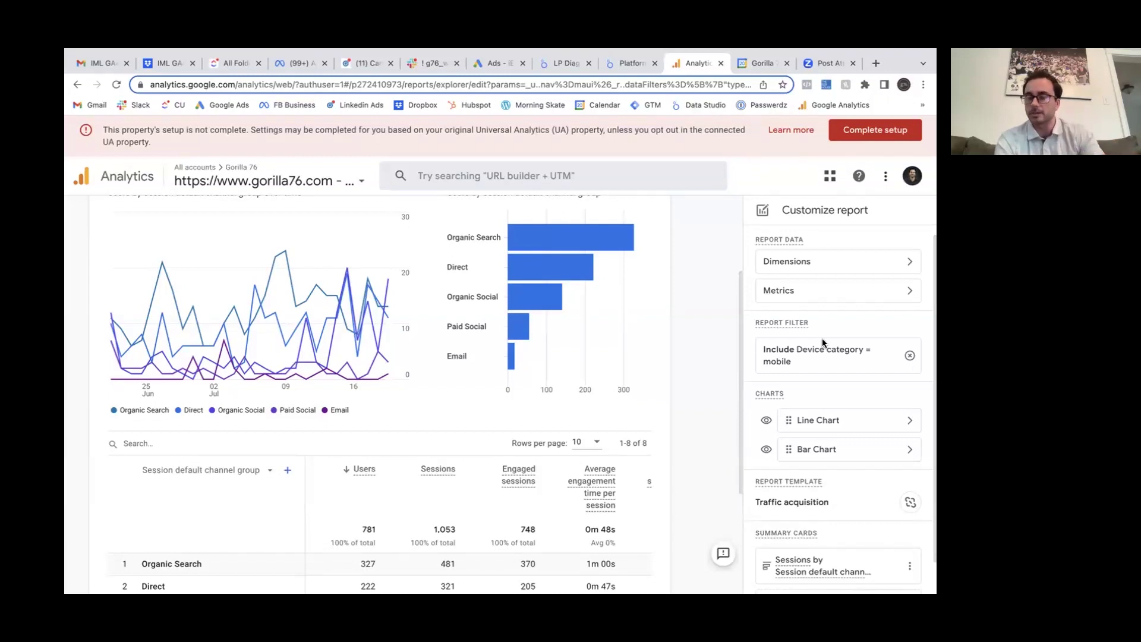
Save the customizations as changes to the current Traffic acquisition report
scroll(822, 343, "down", 1)
scroll(707, 343, "up", 3)
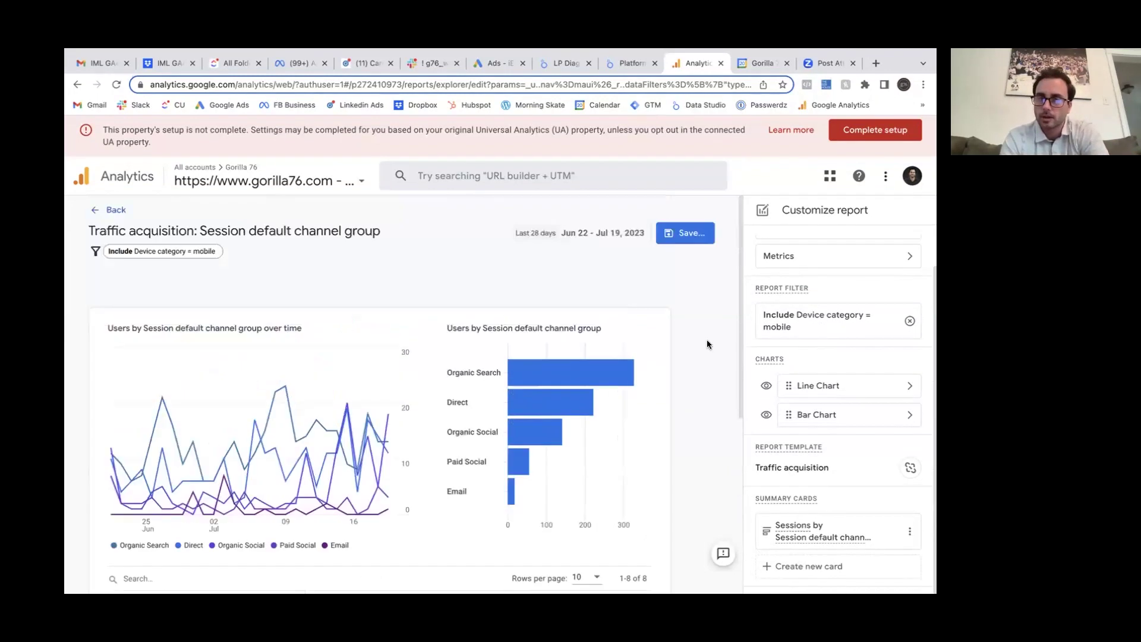
left_click(680, 233)
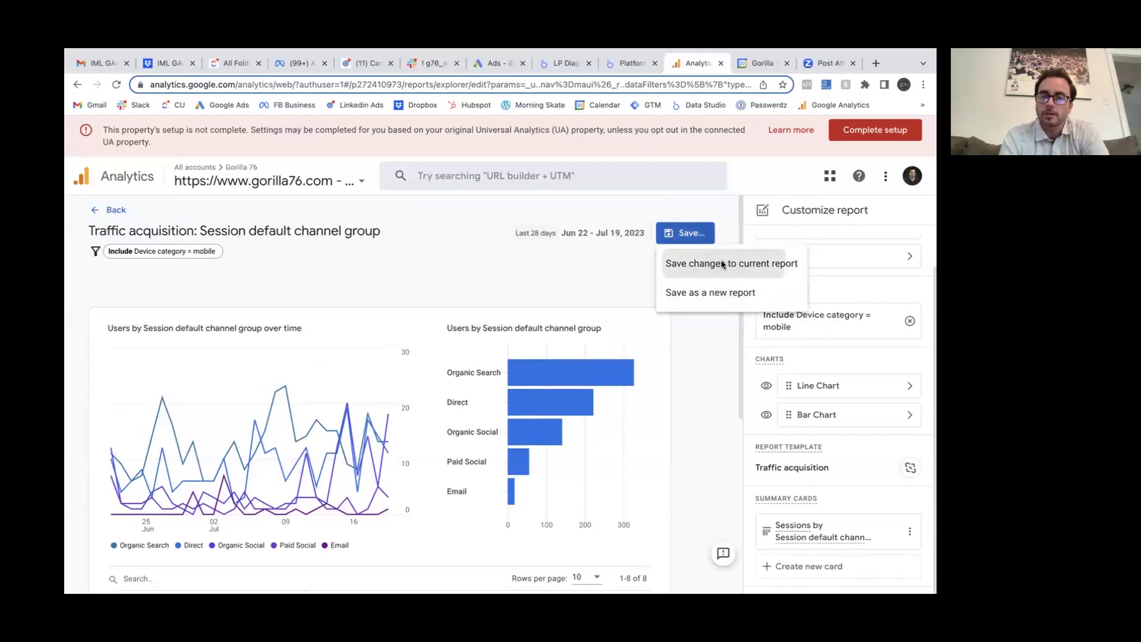
left_click(723, 262)
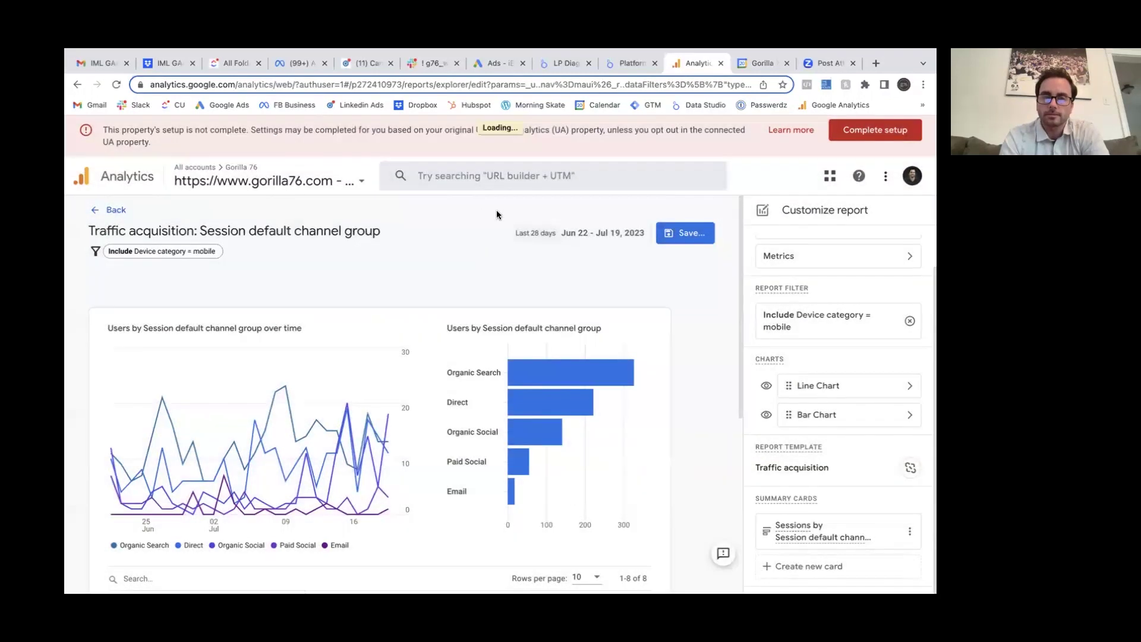
Compare the Conversions, Average session duration and Bounce rate columns across the channel groups in the customized table
scroll(486, 309, "down", 5)
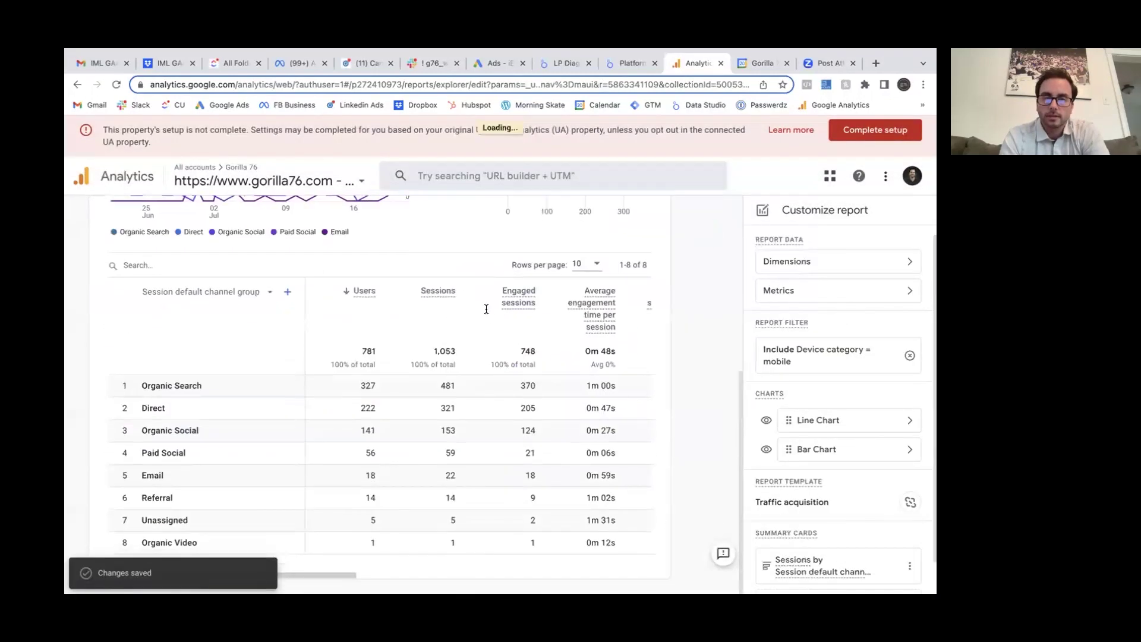
scroll(523, 381, "right", 5)
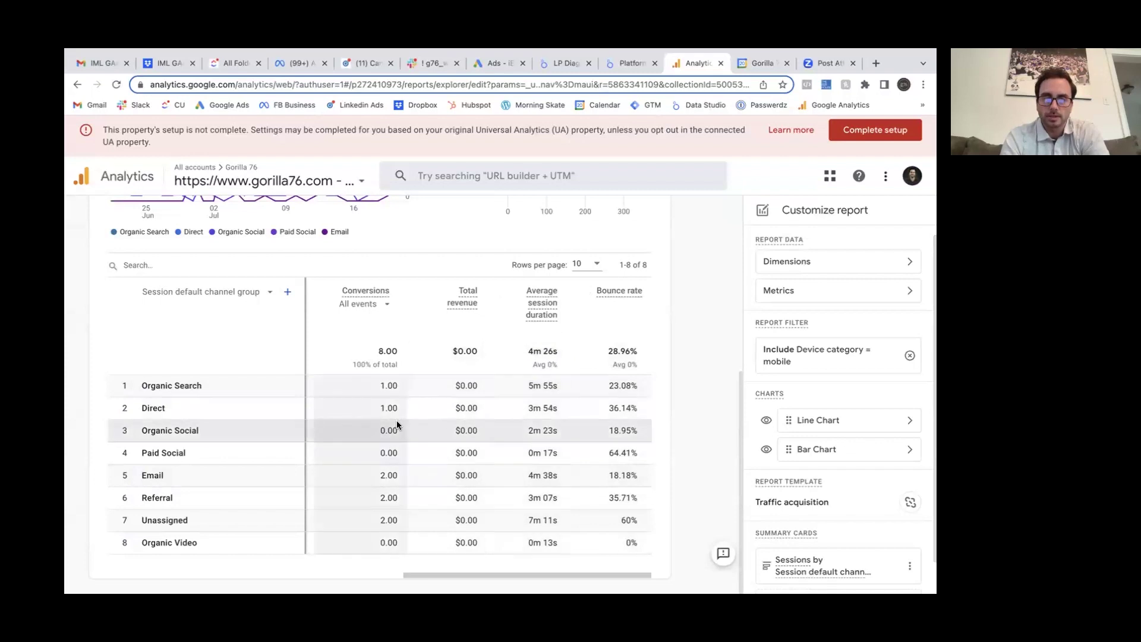
scroll(522, 459, "left", 5)
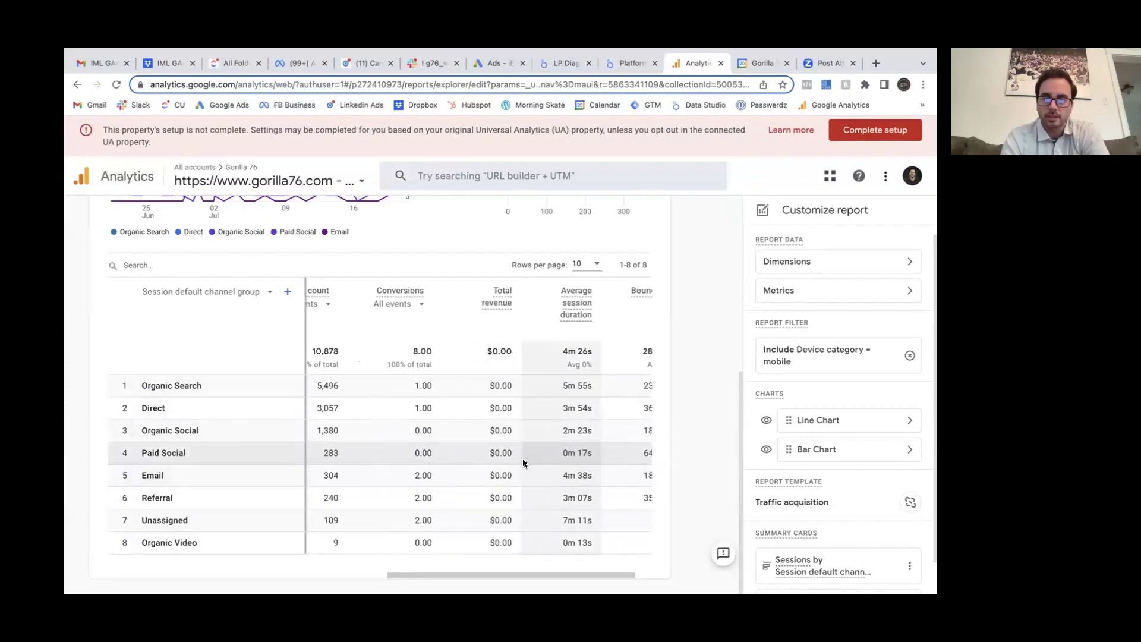
Compare the session, engagement, event and conversion metrics across the channel groups in the customized table
scroll(522, 458, "left", 3)
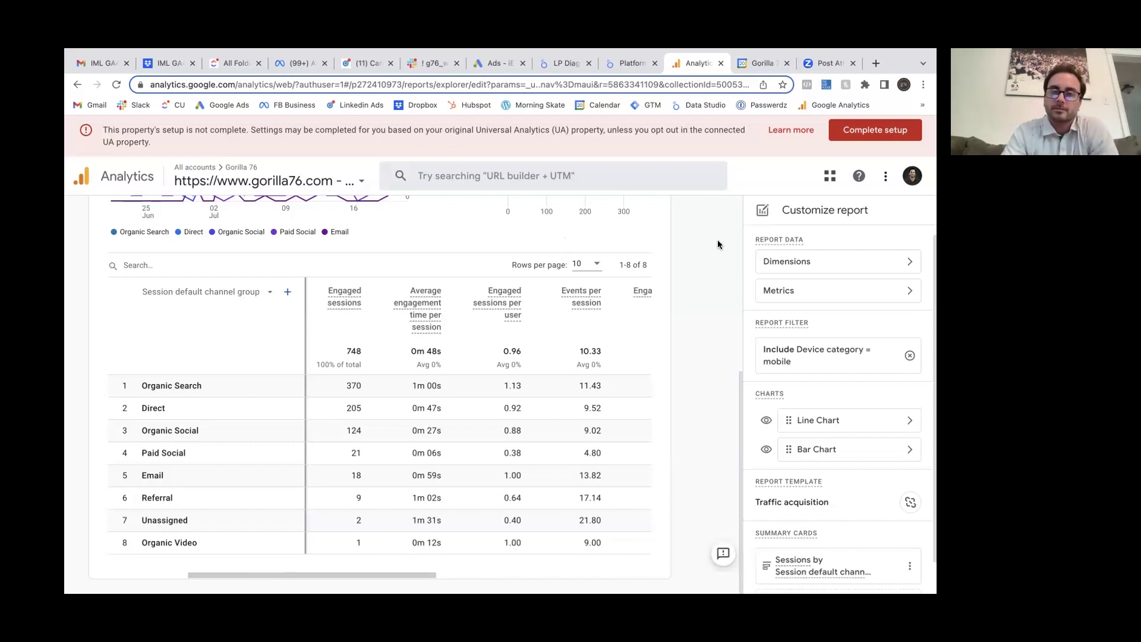
scroll(829, 375, "down", 1)
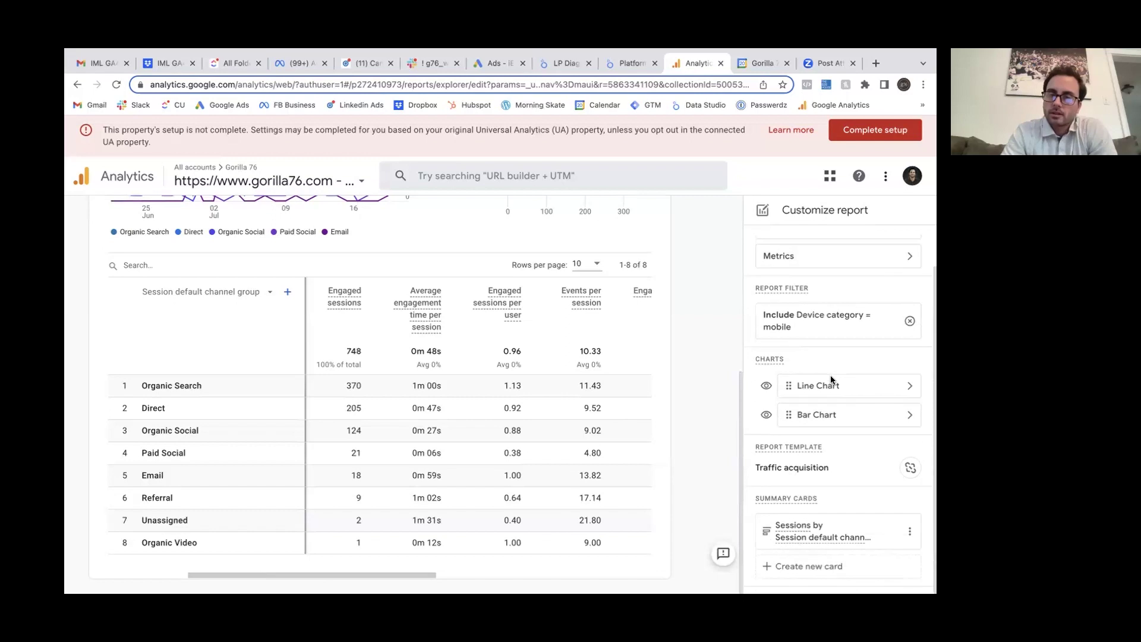
scroll(830, 375, "up", 1)
scroll(831, 379, "down", 1)
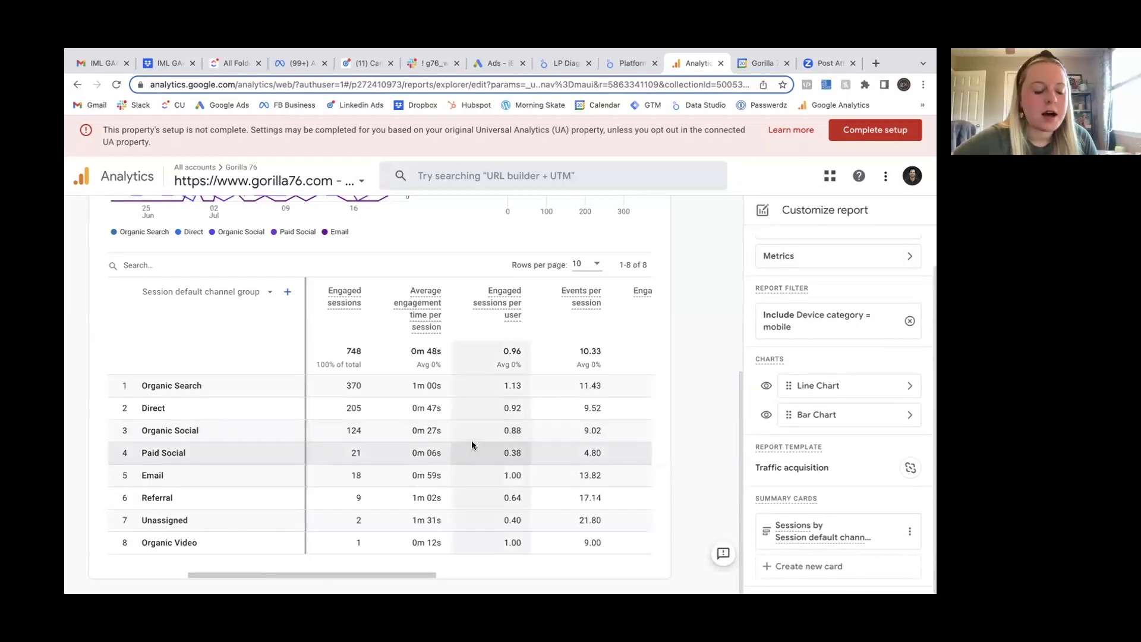
scroll(472, 443, "left", 3)
scroll(472, 442, "right", 3)
scroll(471, 444, "right", 5)
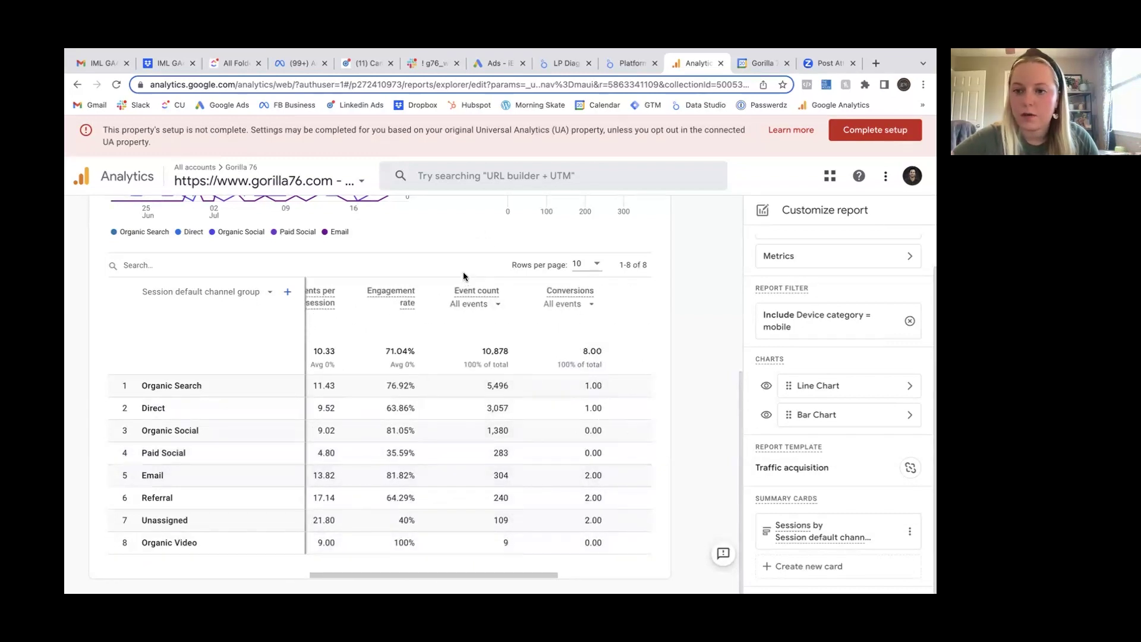
scroll(483, 501, "left", 5)
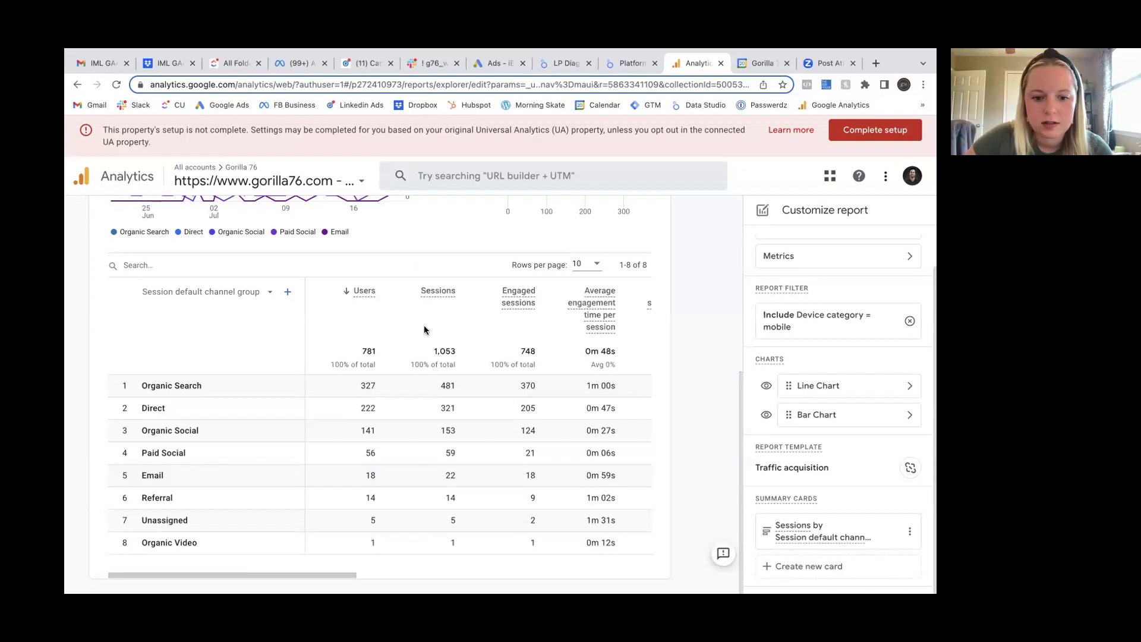
scroll(505, 429, "right", 1)
scroll(505, 429, "right", 6)
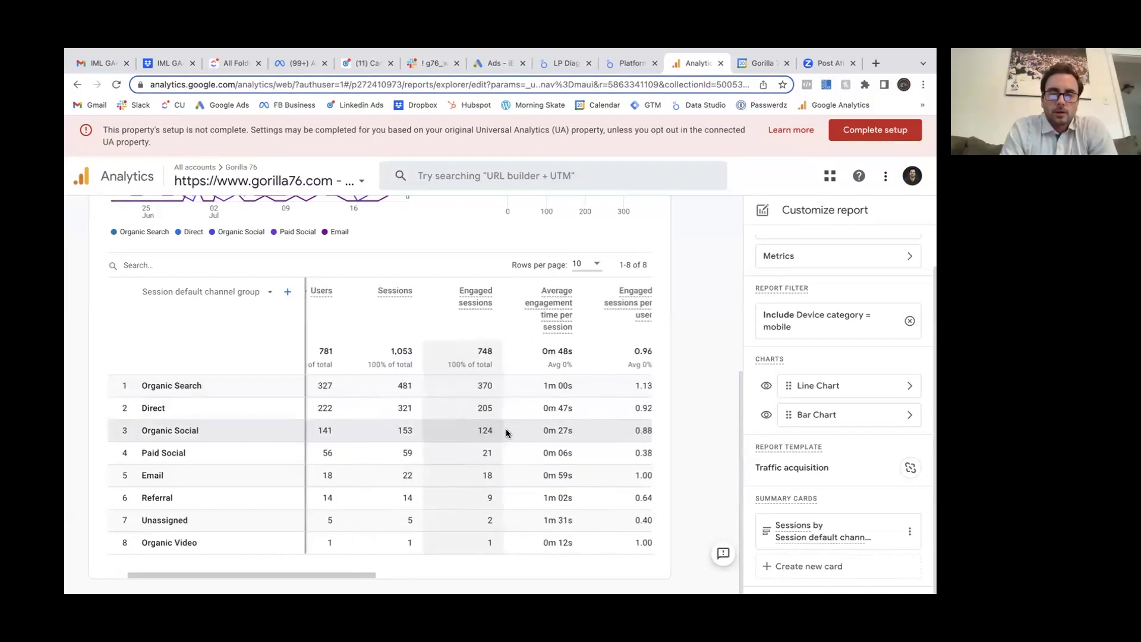
scroll(505, 429, "left", 7)
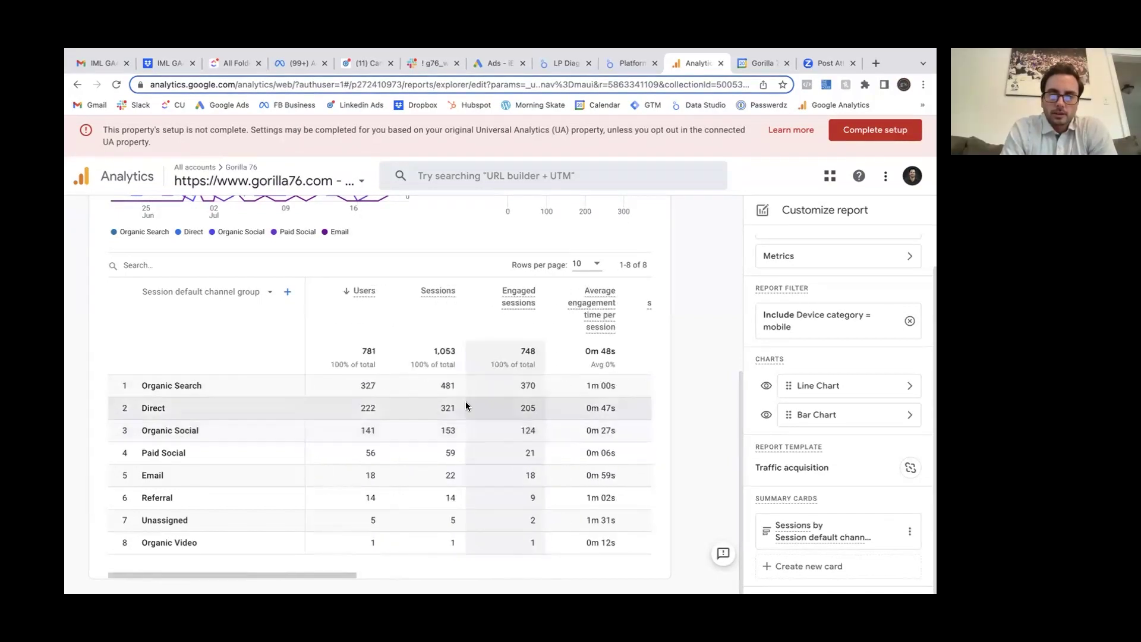
scroll(523, 322, "right", 3)
scroll(548, 339, "right", 5)
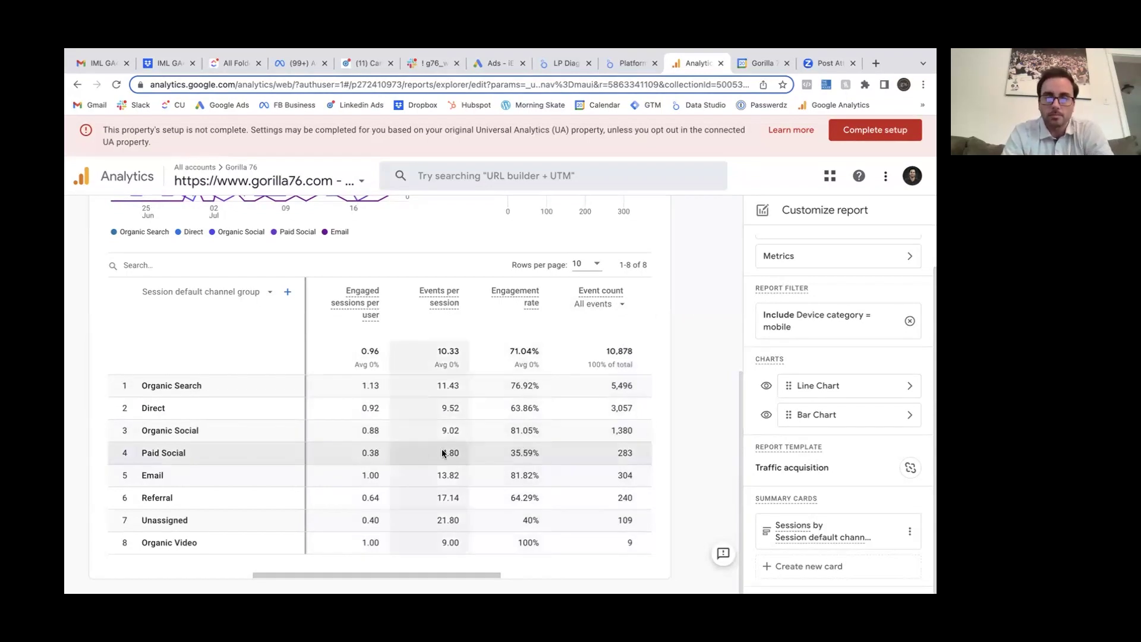
scroll(479, 384, "left", 3)
scroll(473, 388, "left", 5)
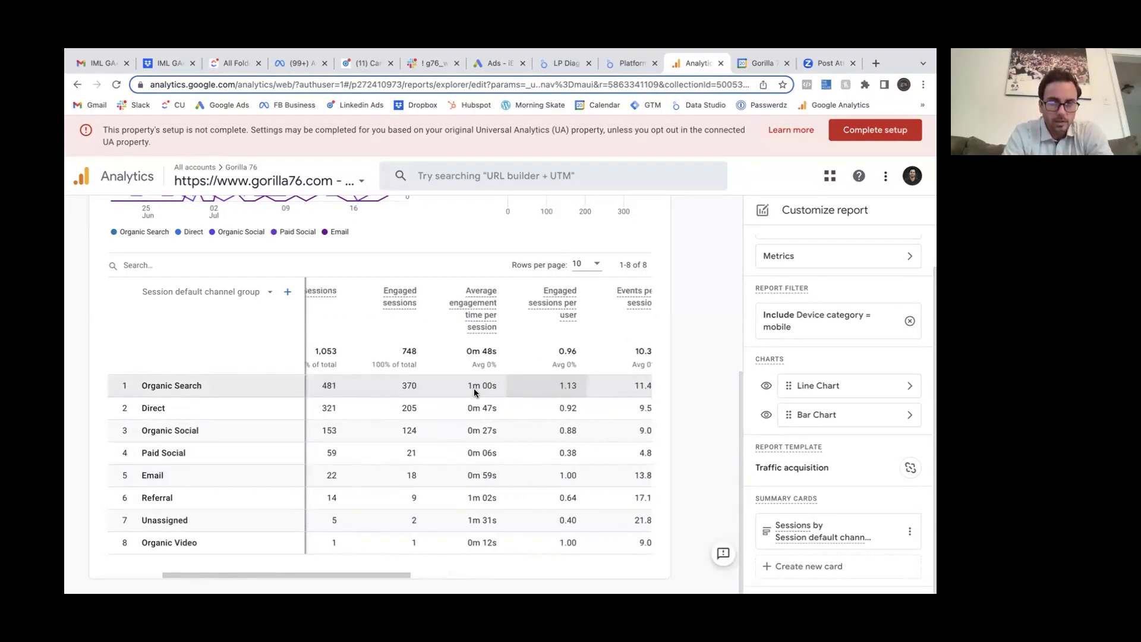
Restrict the table's Event count column to the ScrollDepth_75% event
scroll(473, 387, "right", 6)
scroll(473, 388, "right", 5)
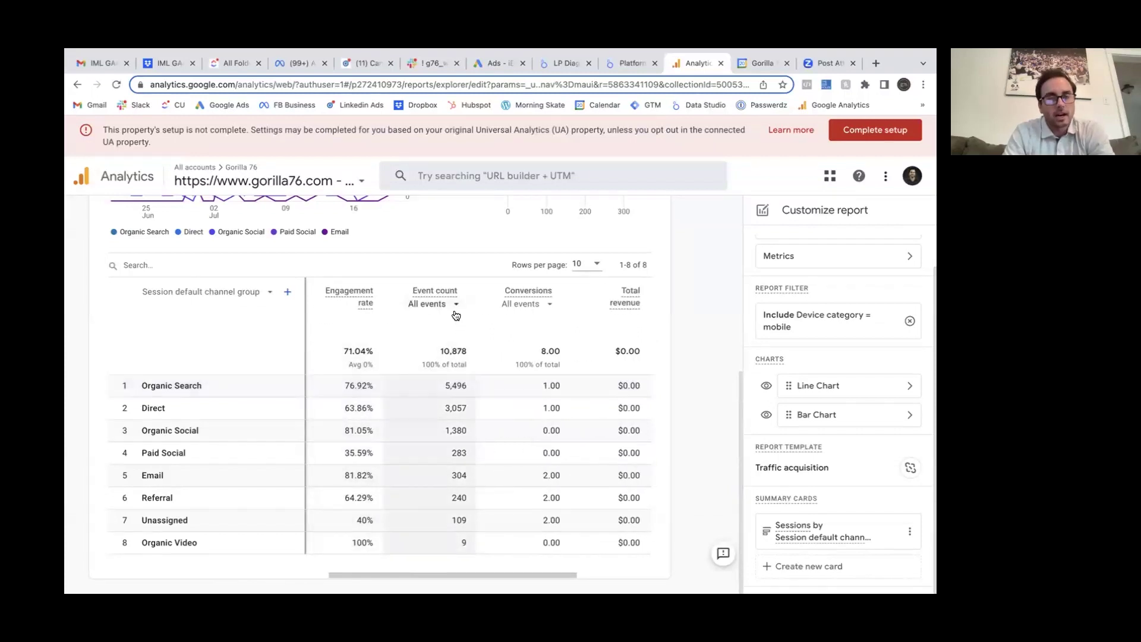
left_click(455, 306)
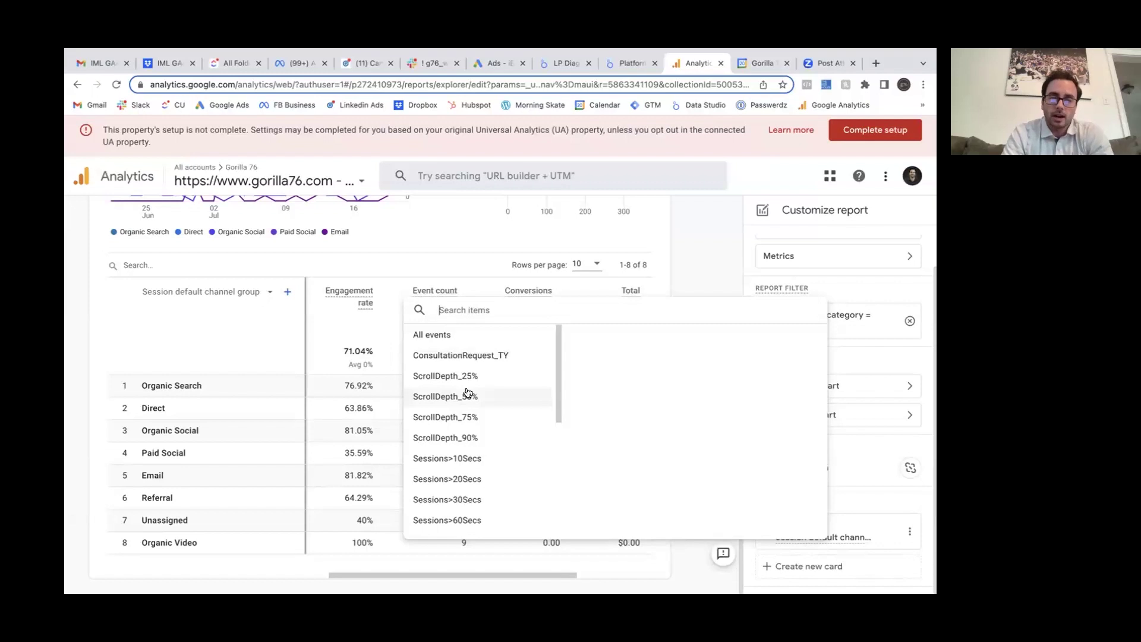
scroll(467, 393, "down", 1)
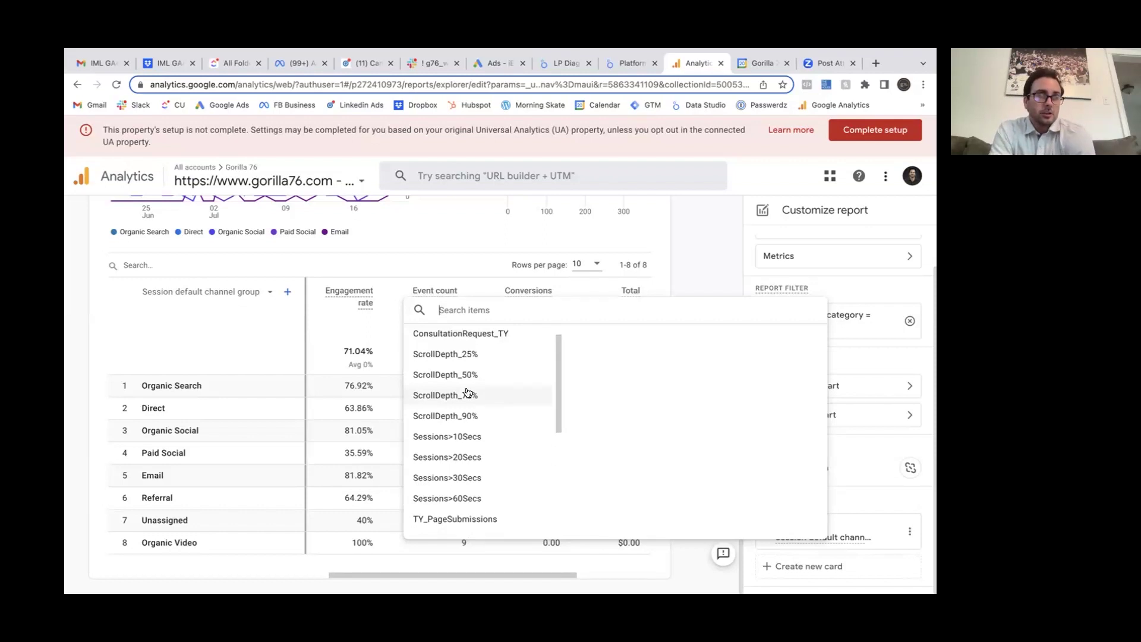
scroll(467, 392, "down", 1)
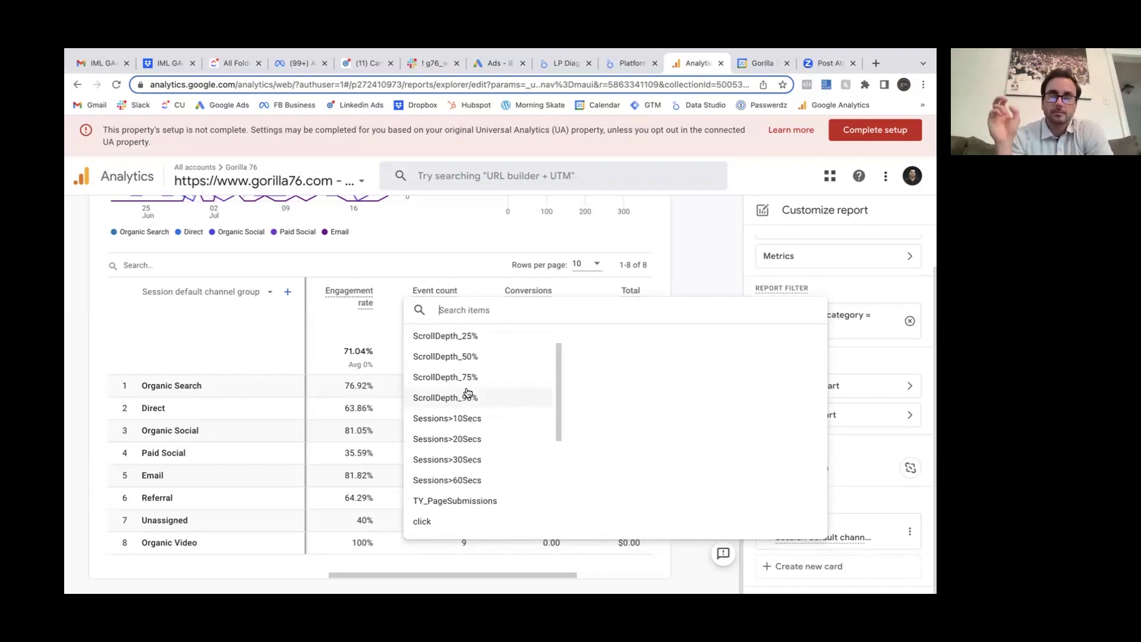
scroll(469, 372, "up", 2)
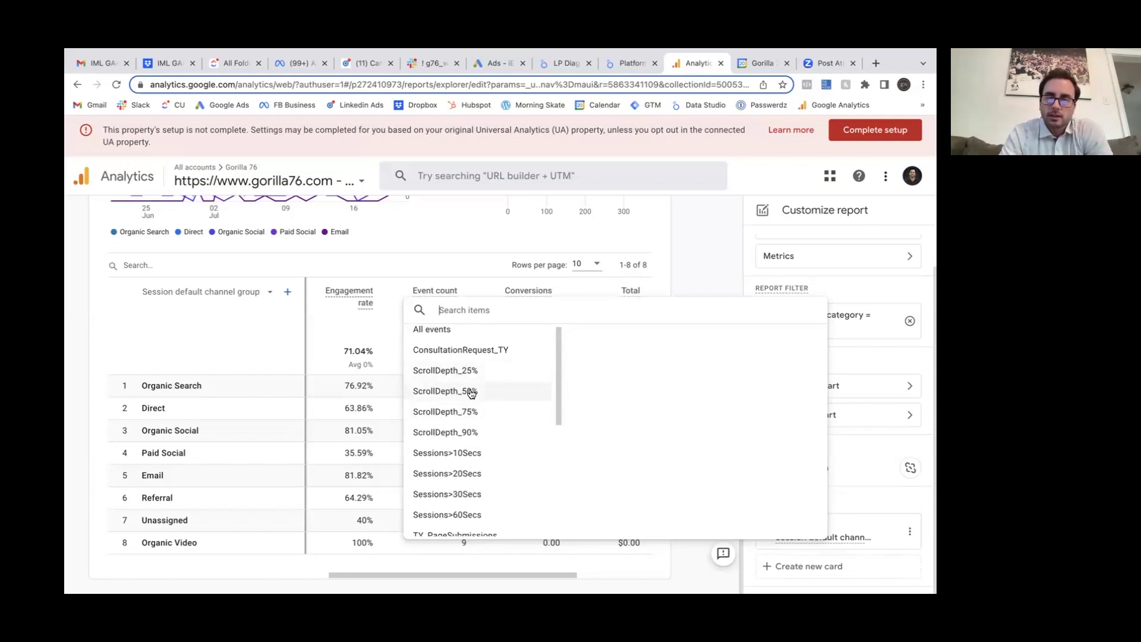
scroll(464, 470, "down", 1)
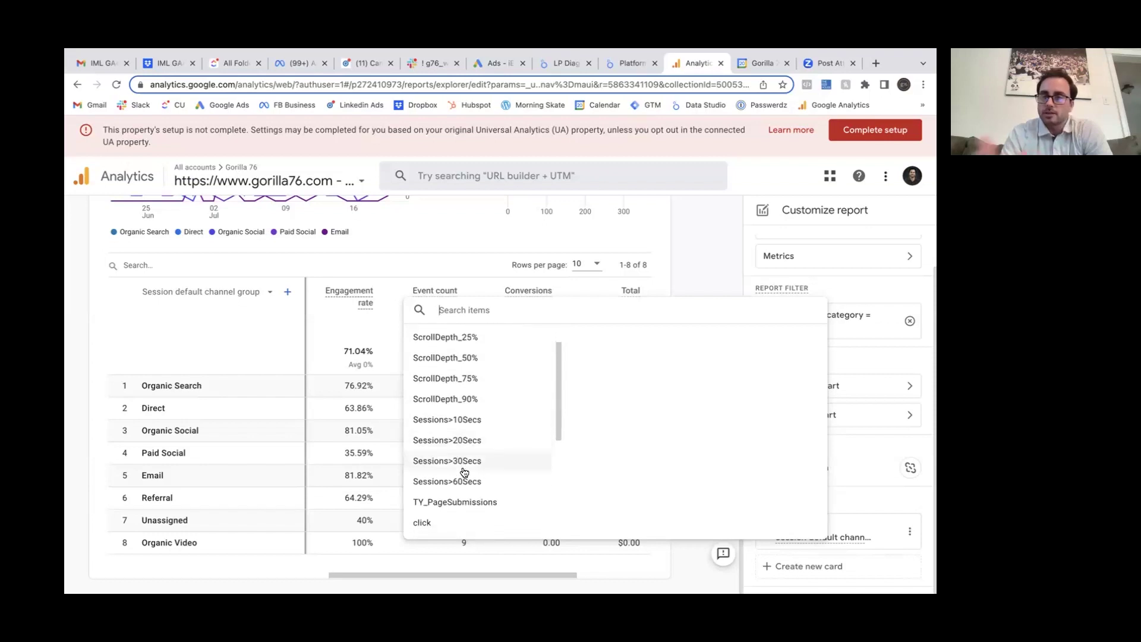
left_click(459, 379)
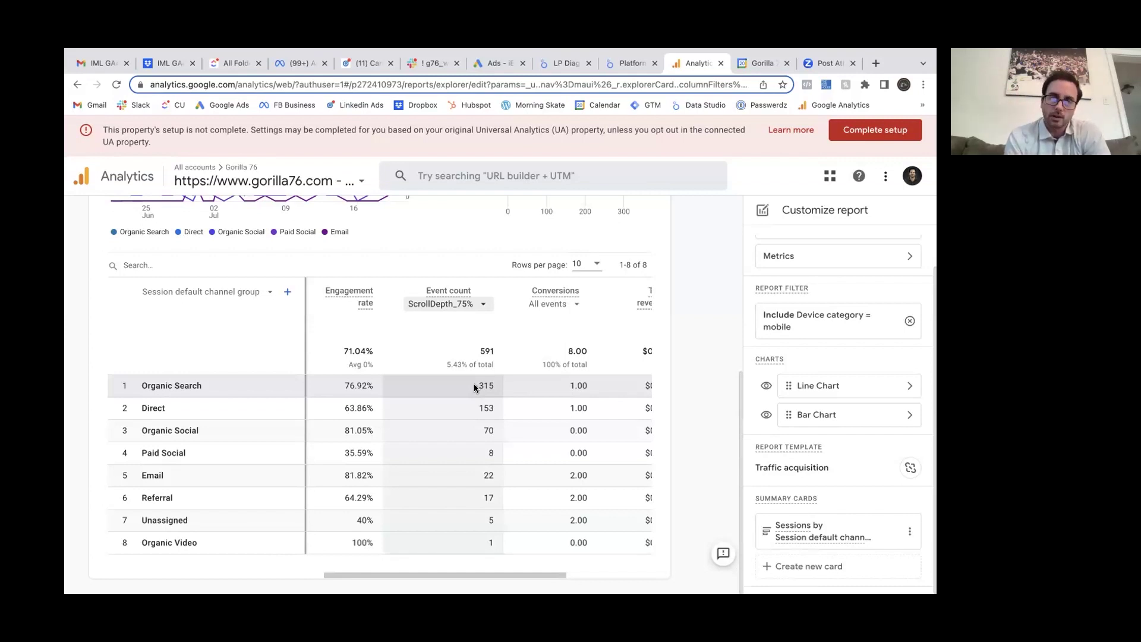
Compare the ScrollDepth_75% event counts with the Sessions and Engaged sessions columns for each channel group
scroll(473, 383, "left", 2)
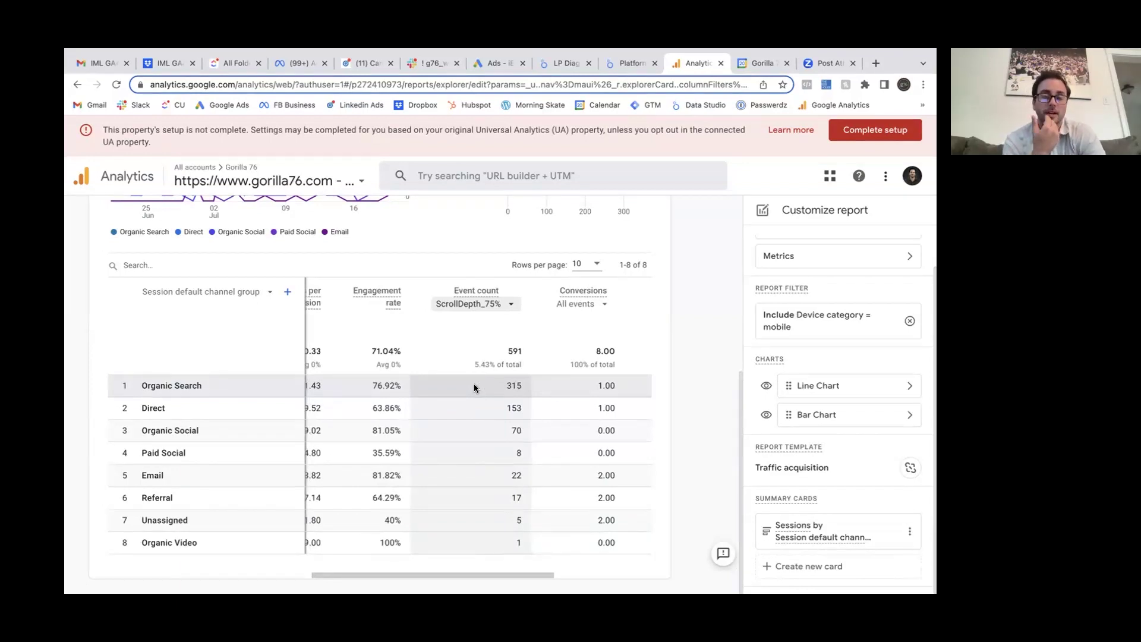
scroll(474, 385, "left", 3)
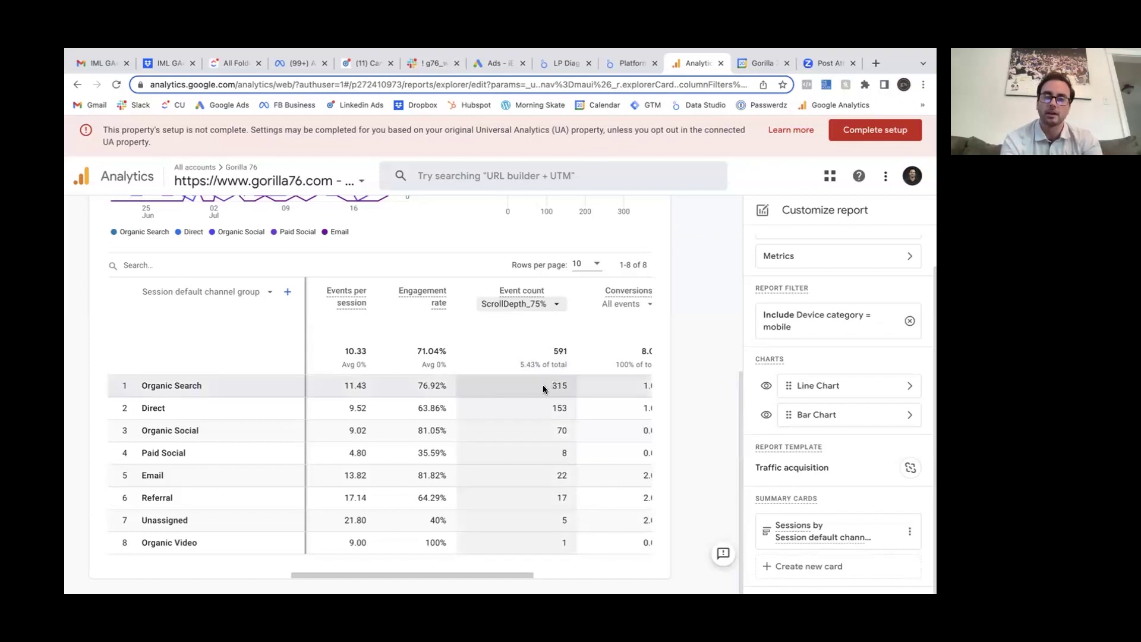
left_click_drag(556, 385, 561, 385)
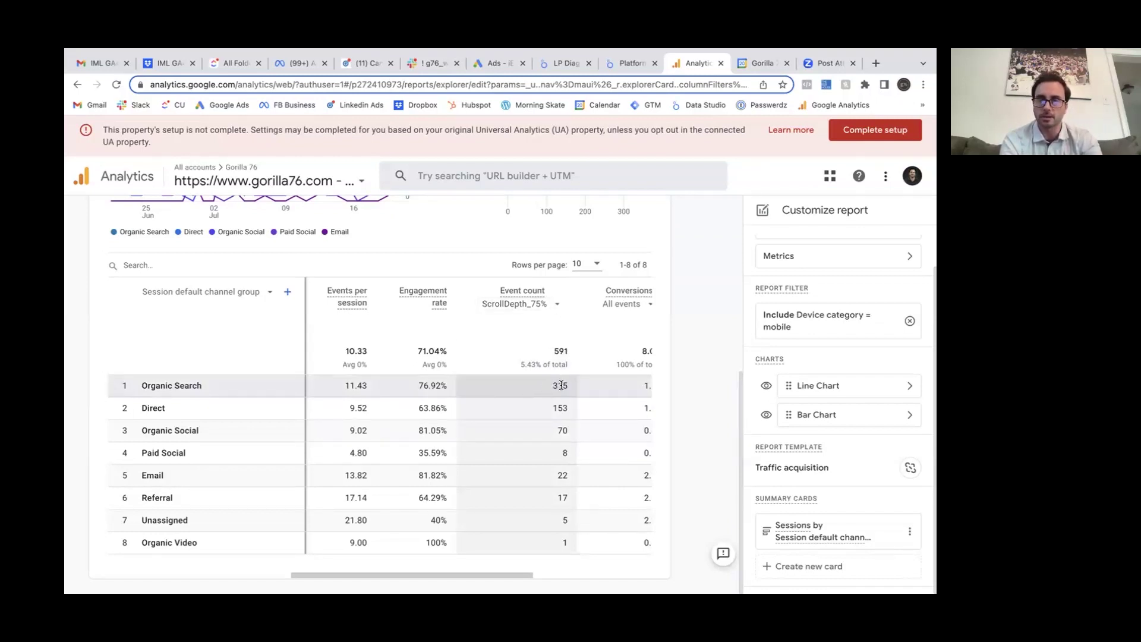
scroll(561, 385, "left", 2)
scroll(561, 383, "left", 5)
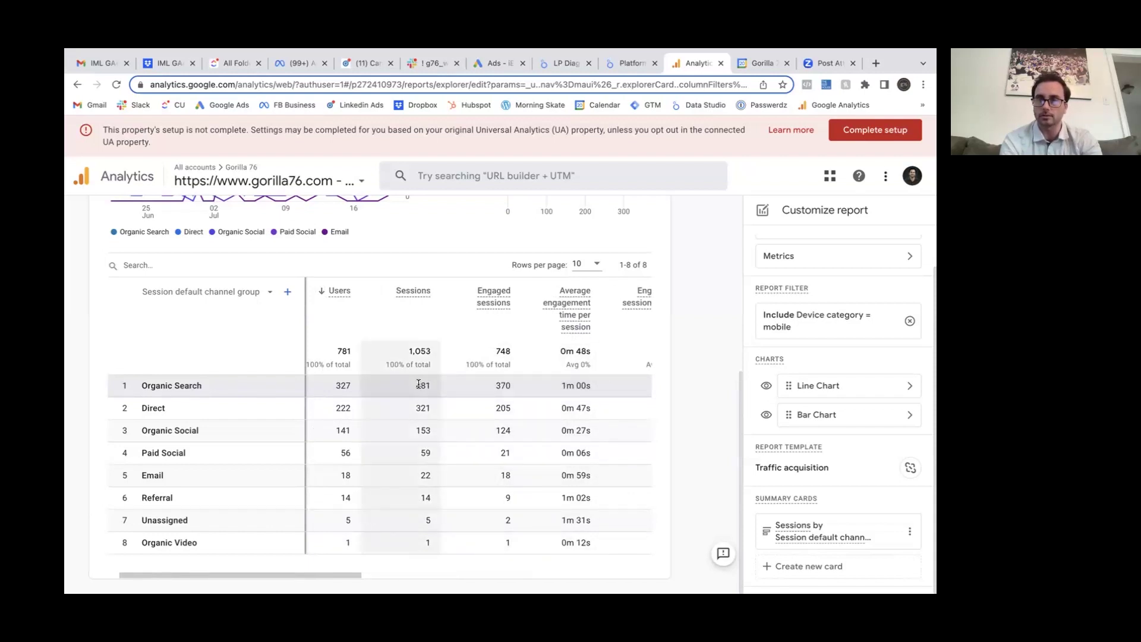
scroll(418, 384, "right", 5)
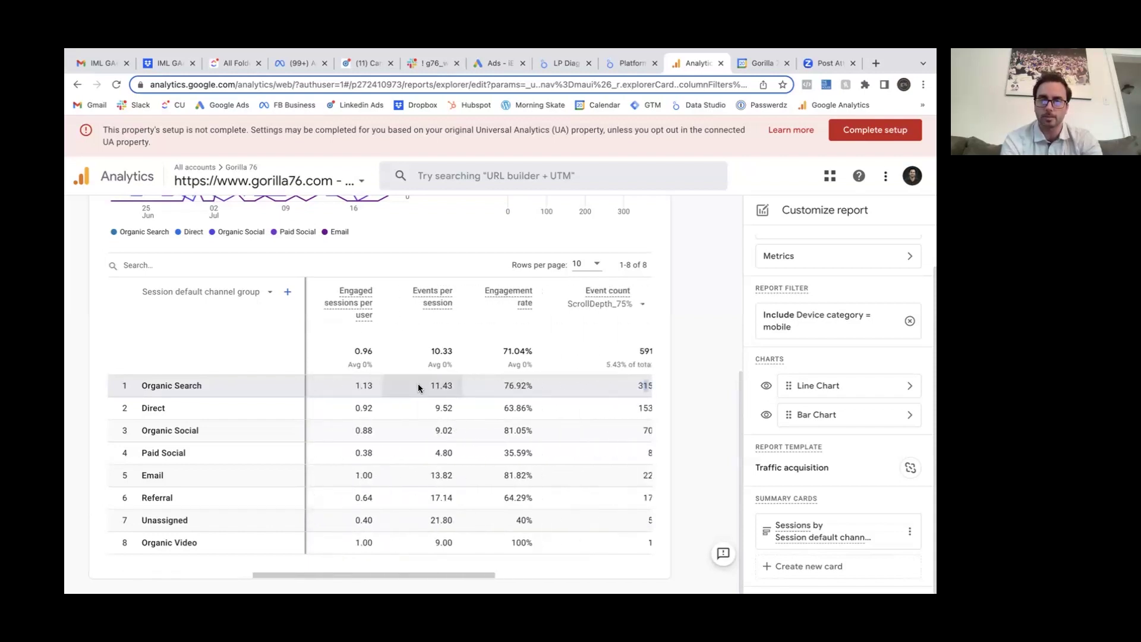
scroll(418, 383, "right", 3)
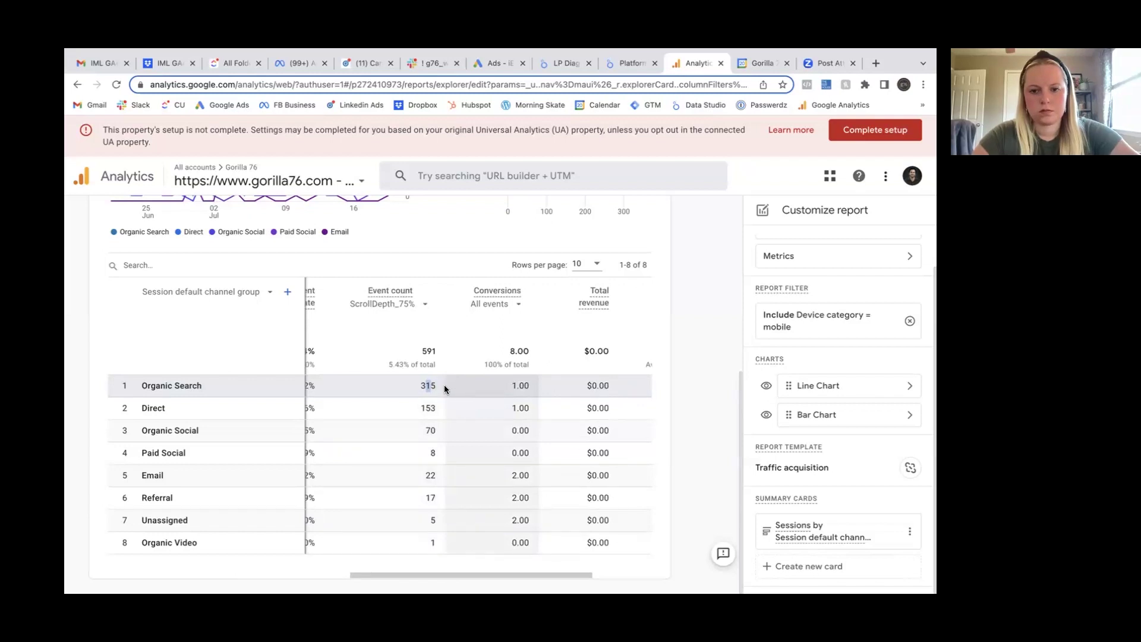
scroll(440, 386, "left", 8)
scroll(430, 384, "left", 2)
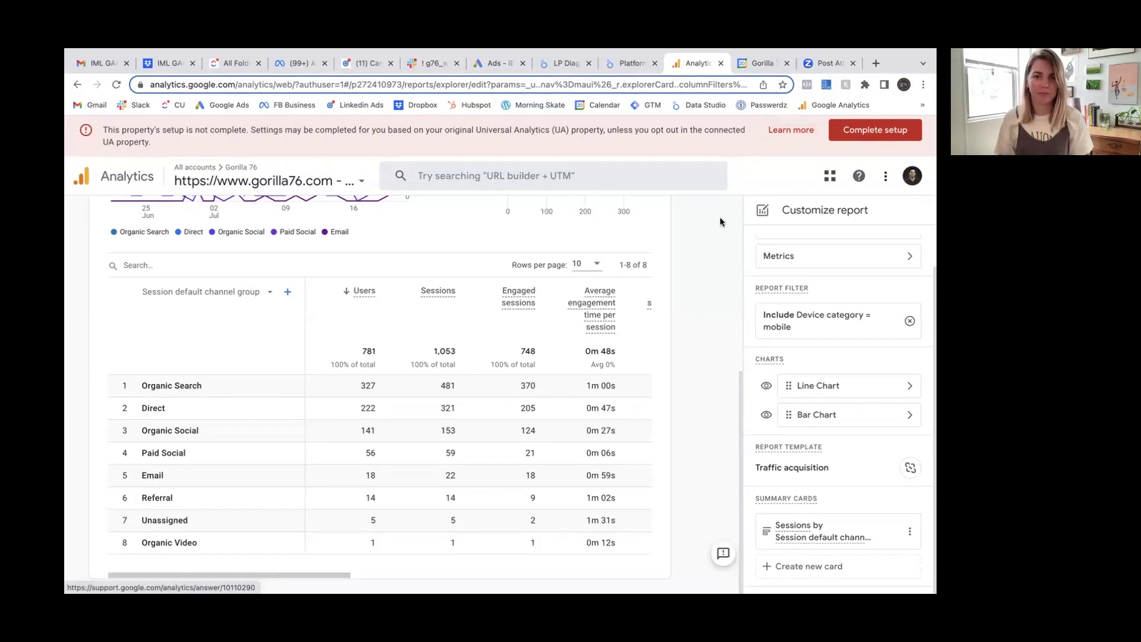
Look through the popular help resources and support options, and close the help
left_click(859, 180)
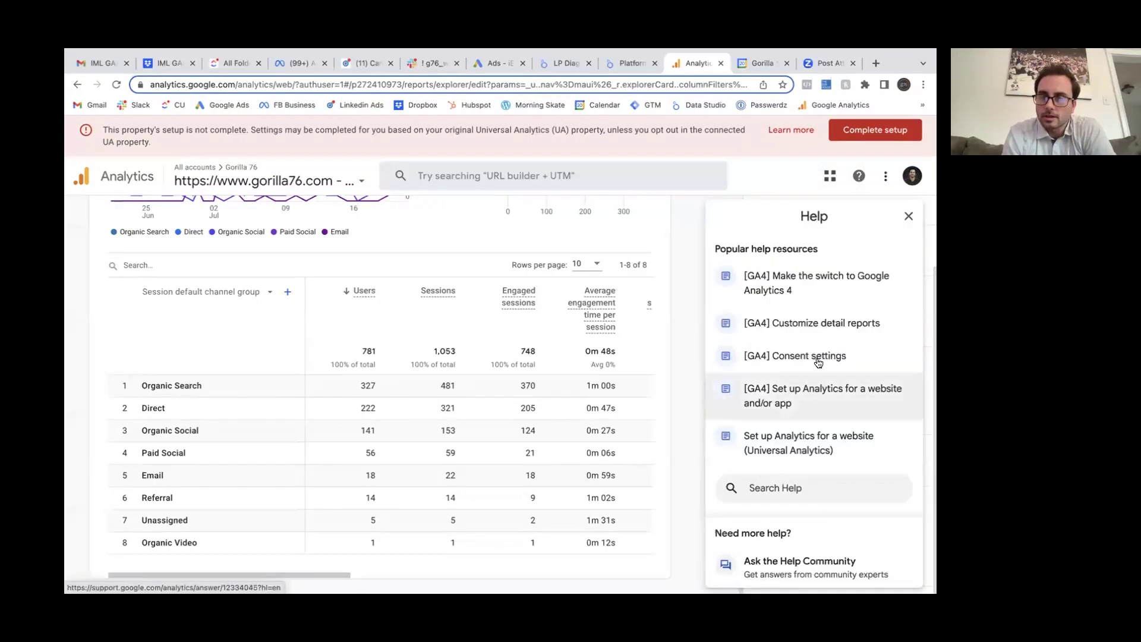
scroll(817, 363, "down", 1)
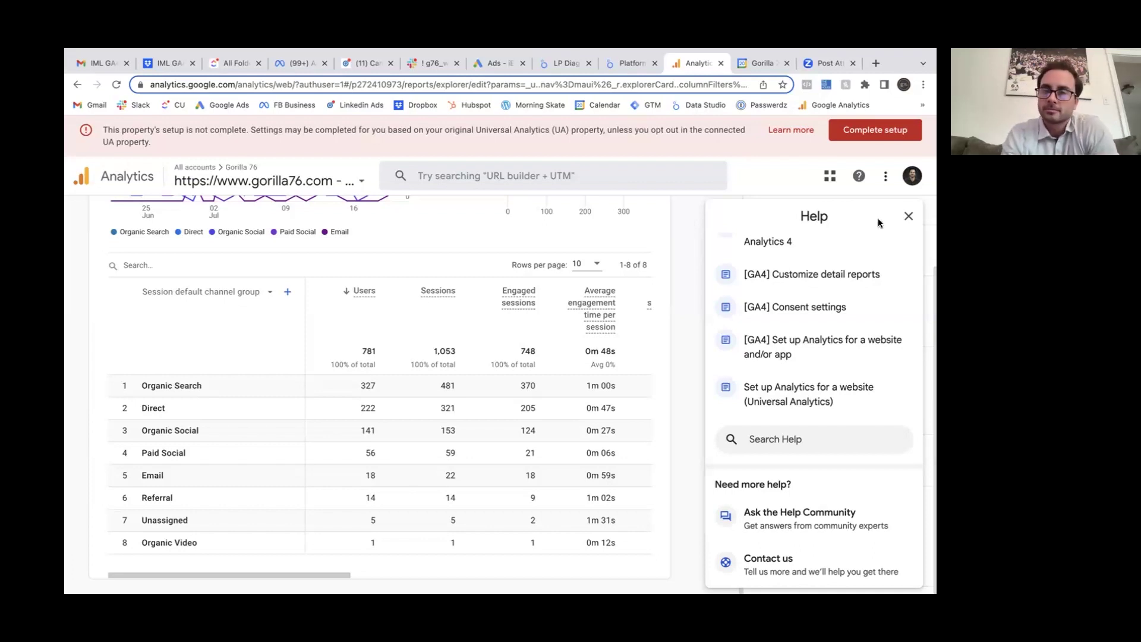
left_click(908, 216)
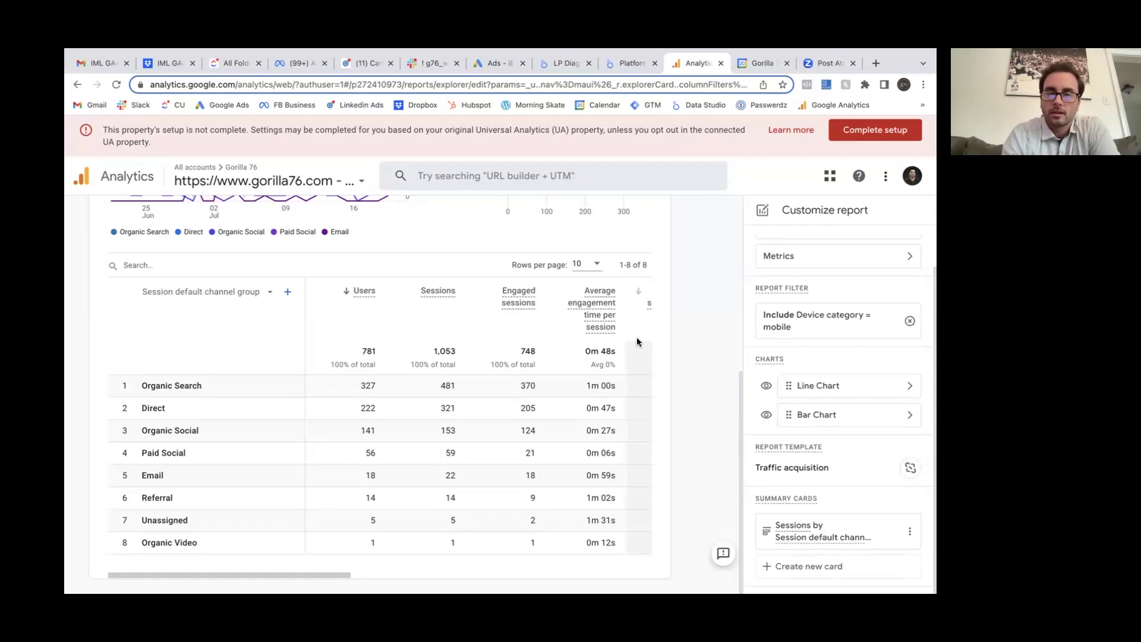
Save the customizations to the current Traffic acquisition report and return to the standard report view
scroll(636, 337, "up", 5)
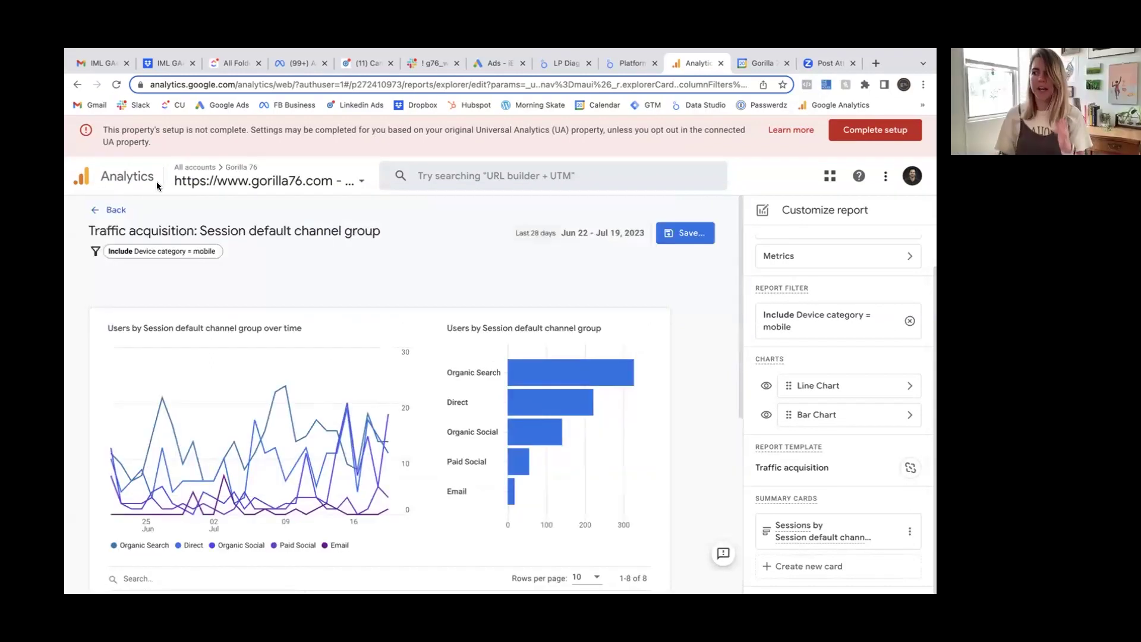
left_click(107, 211)
left_click(656, 311)
left_click(689, 245)
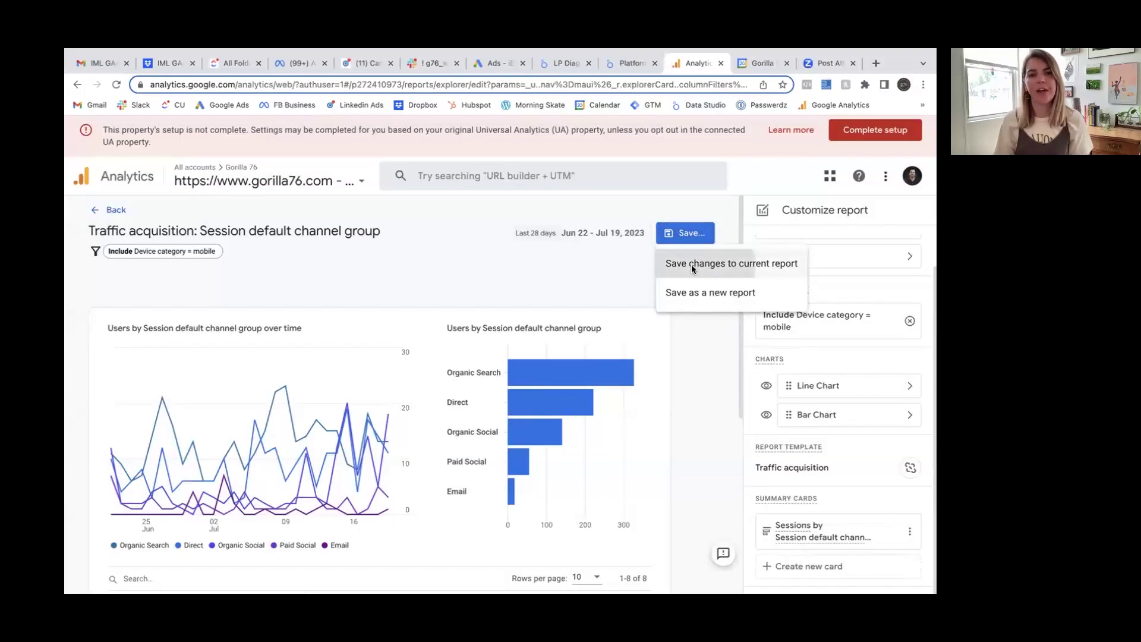
left_click(693, 262)
left_click(614, 432)
left_click(115, 210)
Add Session campaign as a secondary dimension to the Traffic acquisition table
scroll(475, 315, "down", 5)
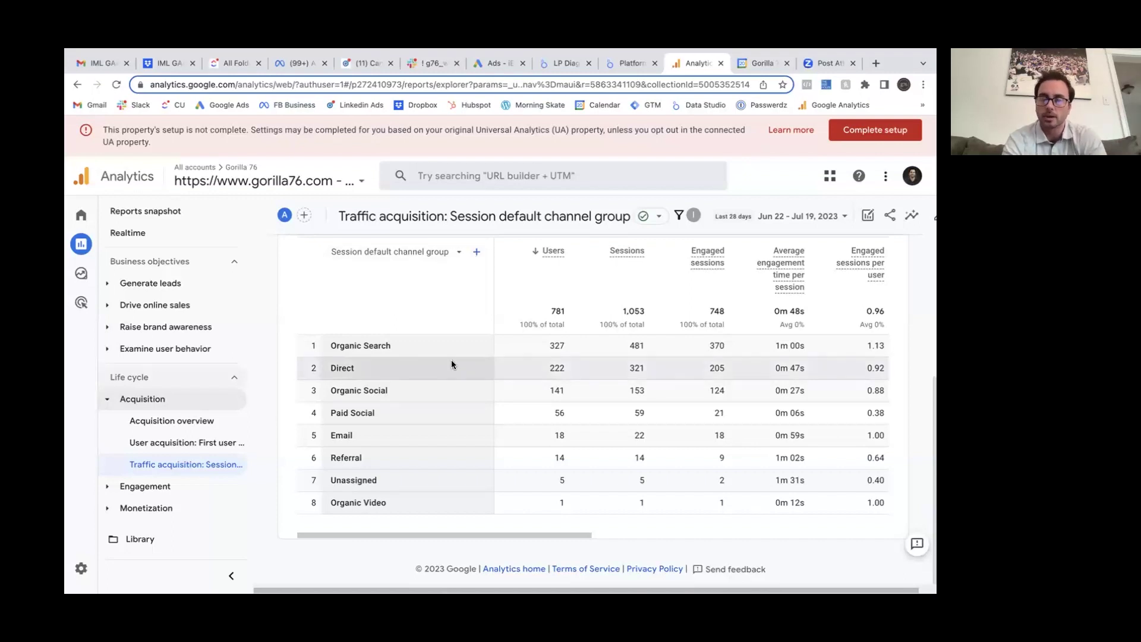
scroll(451, 361, "up", 6)
scroll(451, 361, "down", 5)
scroll(451, 364, "down", 3)
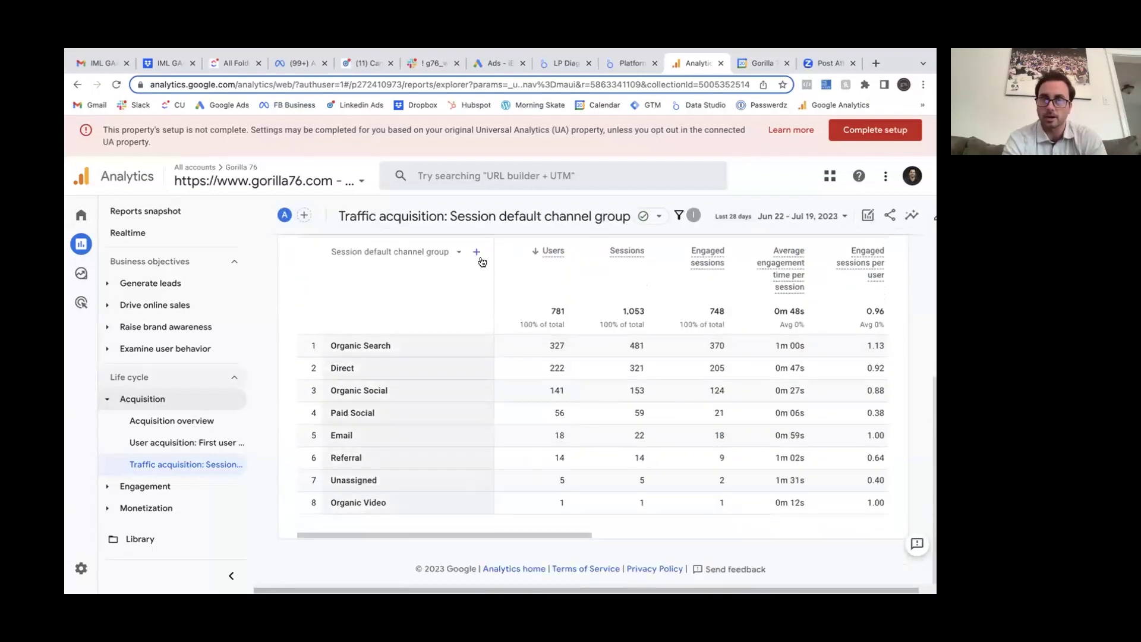
scroll(679, 409, "right", 3)
scroll(680, 405, "right", 2)
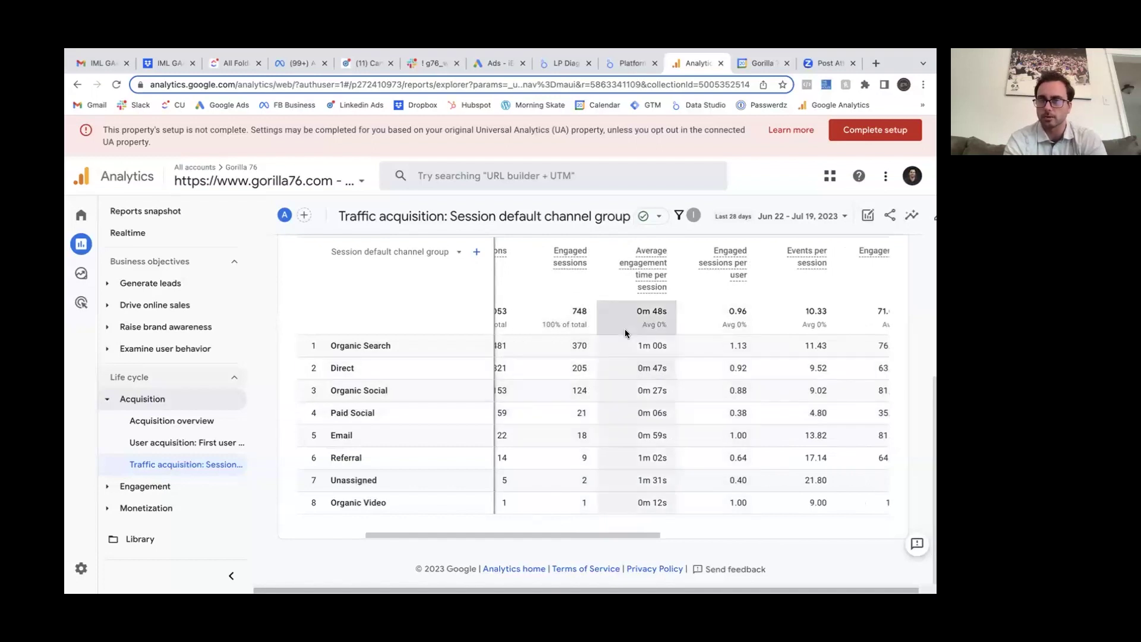
scroll(625, 330, "right", 2)
scroll(594, 324, "left", 6)
left_click(476, 251)
type("camp")
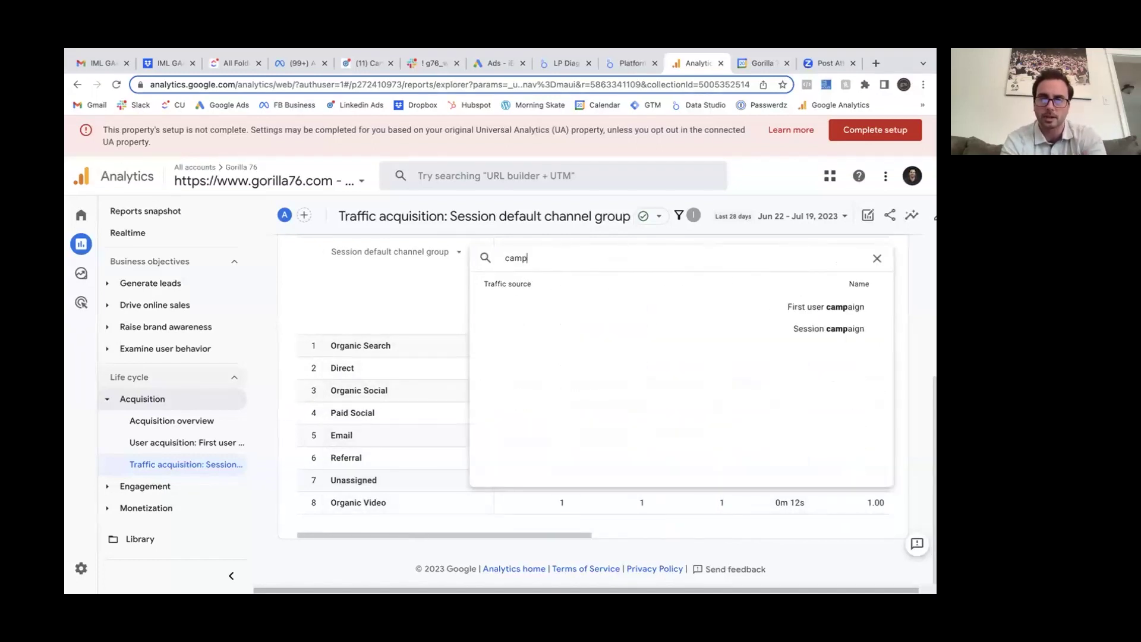
left_click(779, 326)
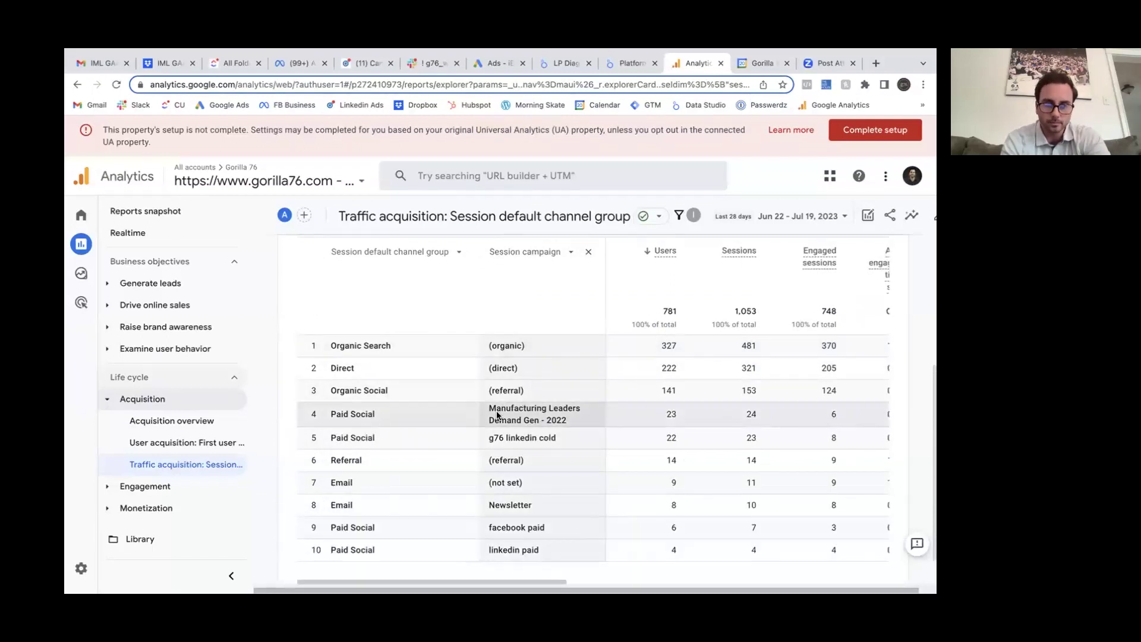
Compare the engagement metrics of the individual paid social campaigns in the table
scroll(498, 414, "down", 2)
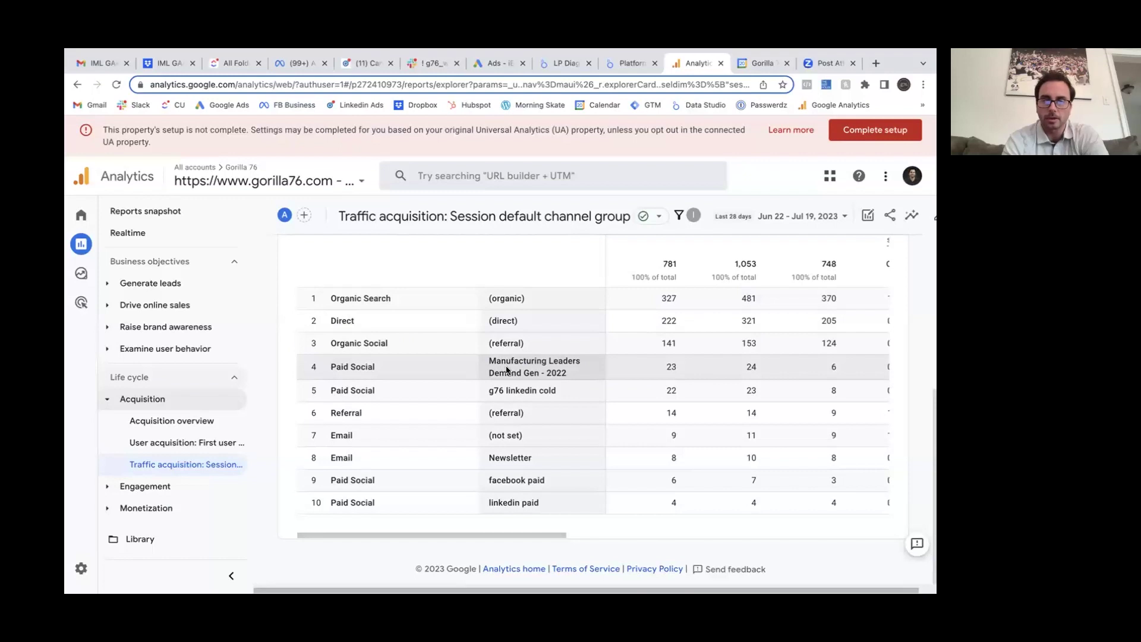
scroll(507, 370, "right", 10)
scroll(507, 369, "right", 1)
scroll(505, 366, "up", 2)
scroll(703, 404, "right", 1)
scroll(703, 405, "down", 3)
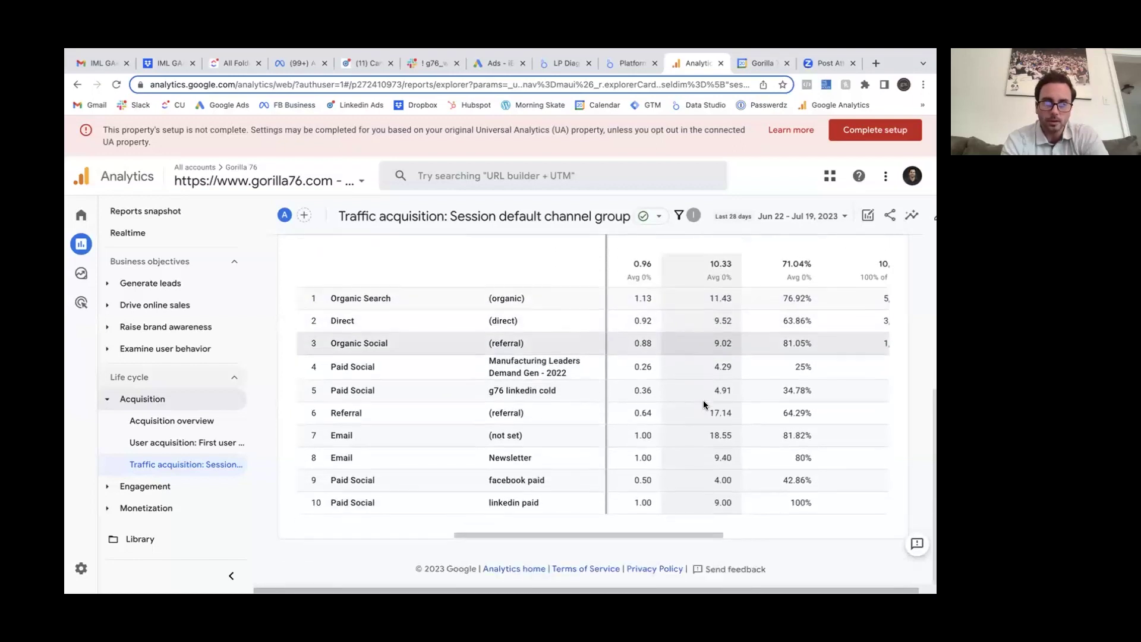
Remove the Session campaign secondary dimension and the device category filter from the Traffic acquisition report
scroll(704, 404, "up", 6)
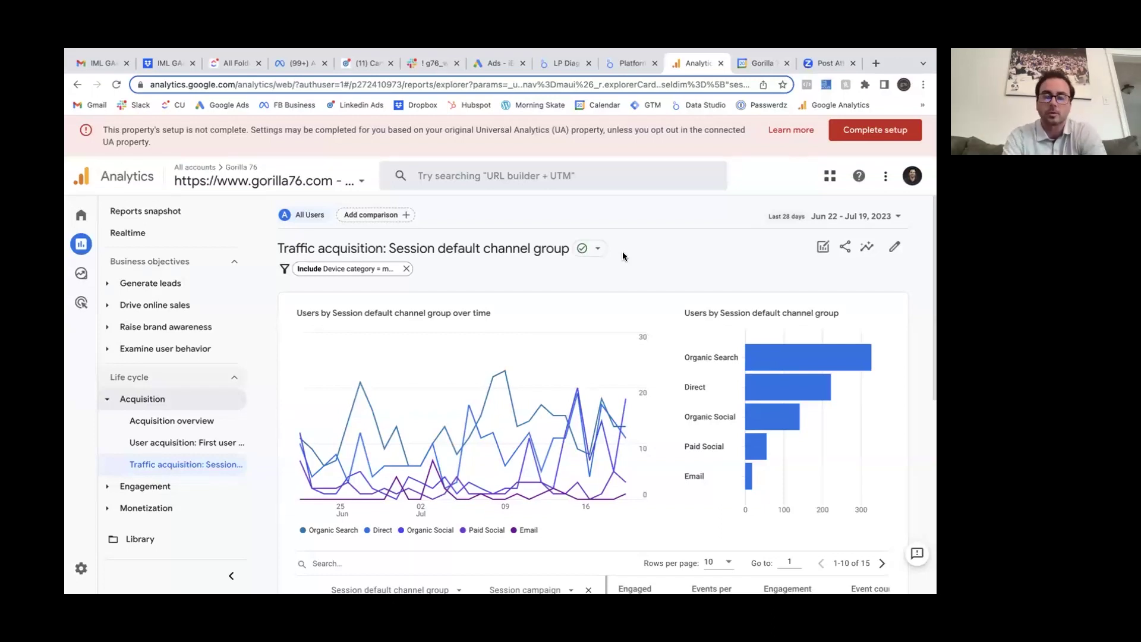
scroll(593, 300, "down", 2)
scroll(593, 300, "down", 5)
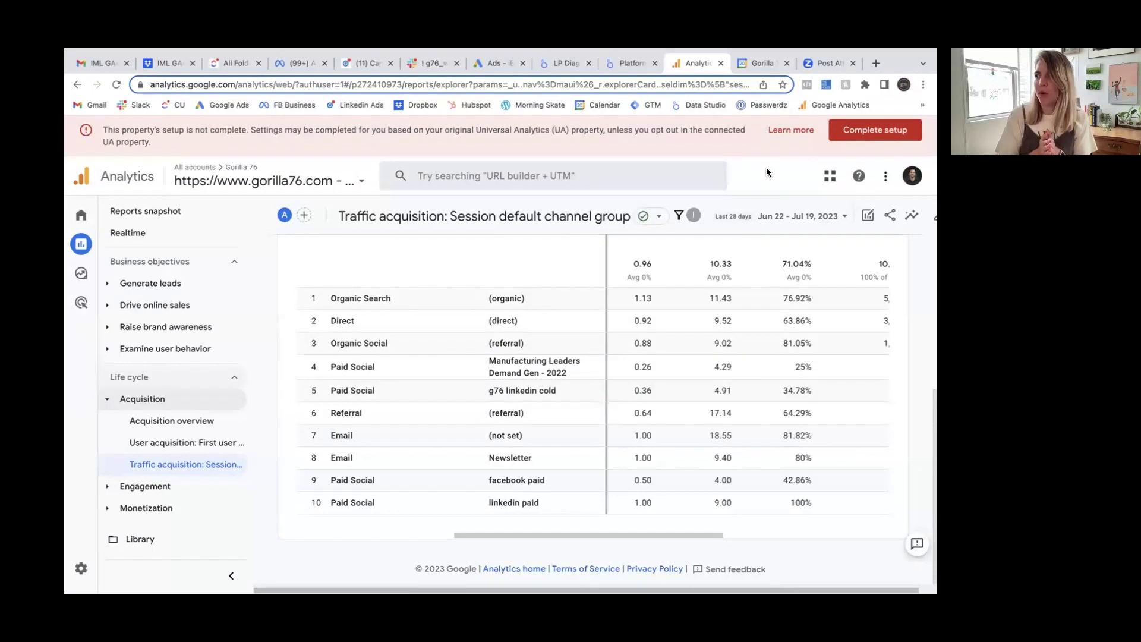
scroll(692, 367, "up", 3)
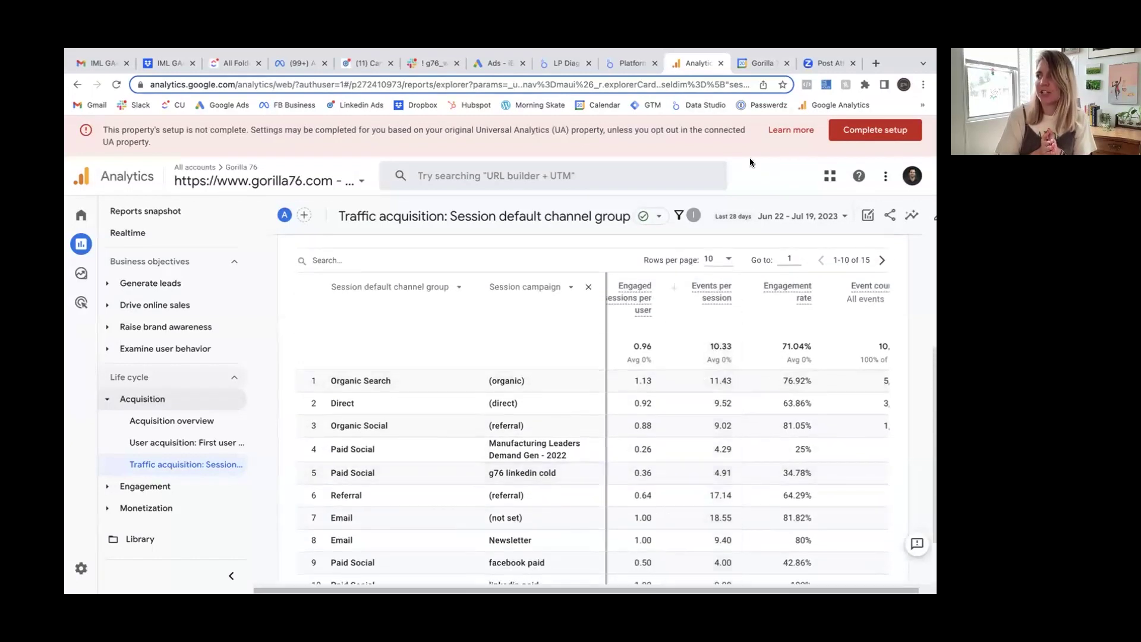
scroll(730, 422, "up", 1)
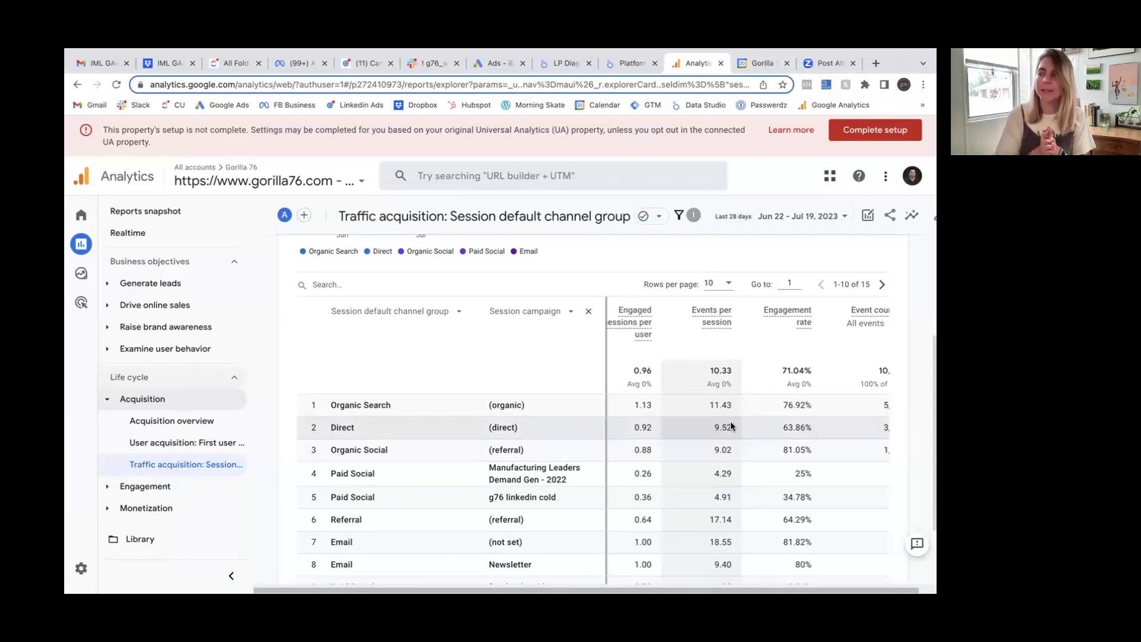
left_click(588, 310)
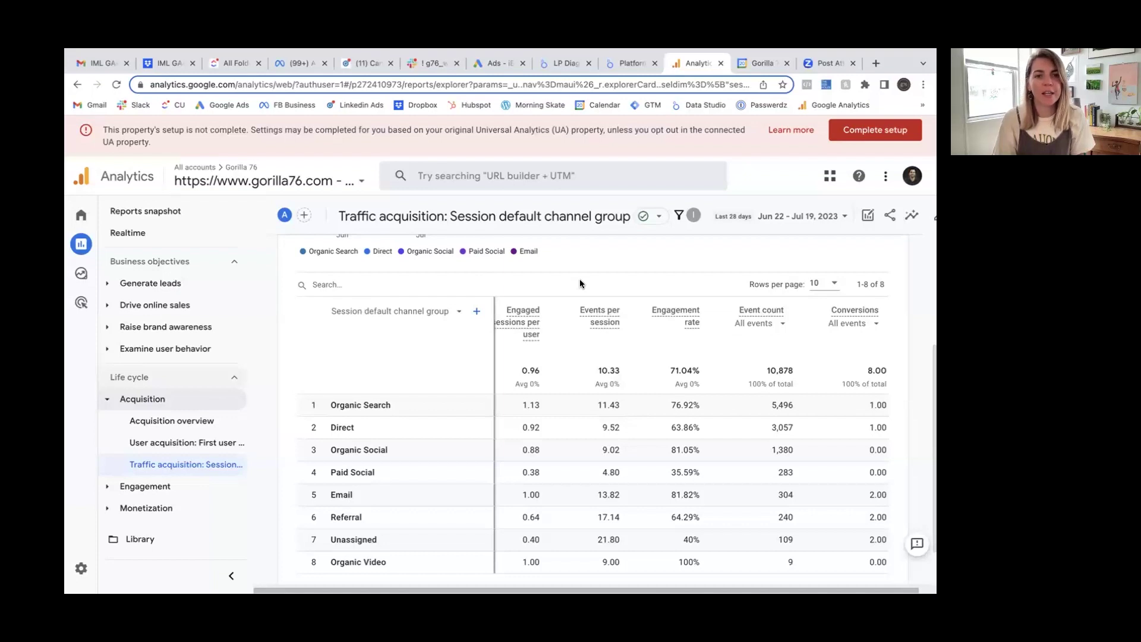
scroll(637, 410, "up", 5)
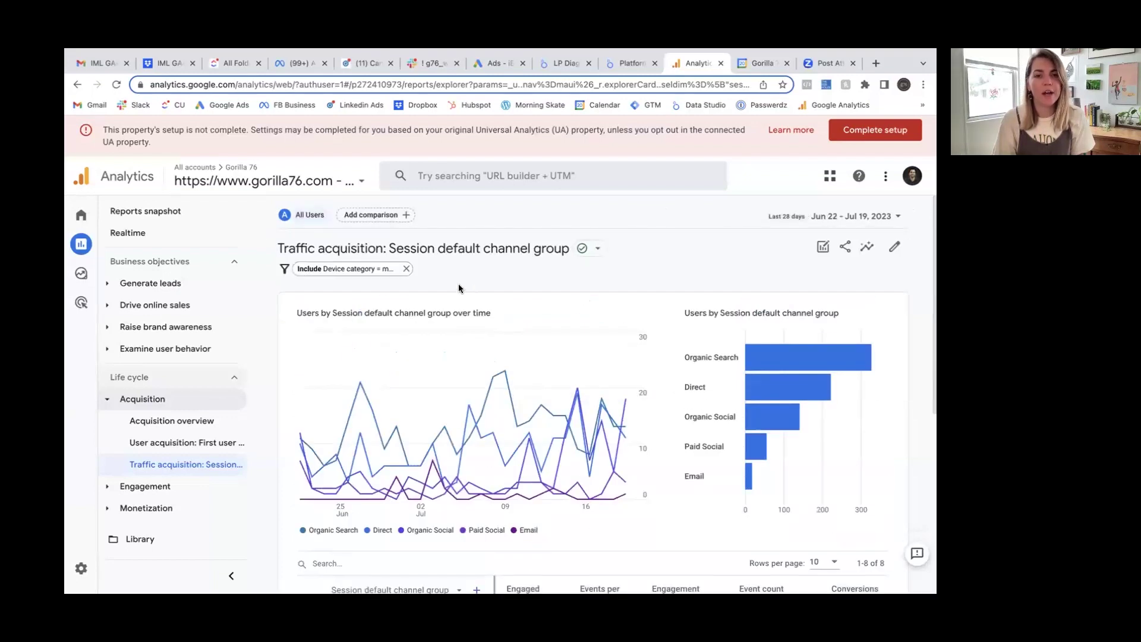
left_click(406, 268)
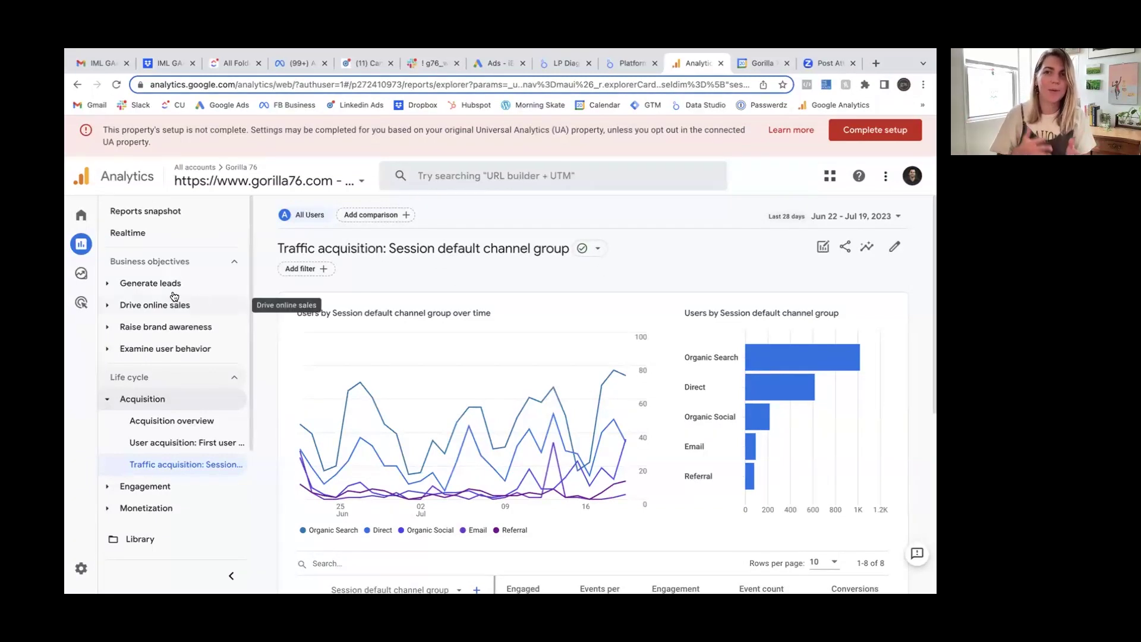
Open the Pages and screens engagement report and set its table's primary dimension to Page title and screen name
left_click(146, 487)
scroll(152, 469, "down", 2)
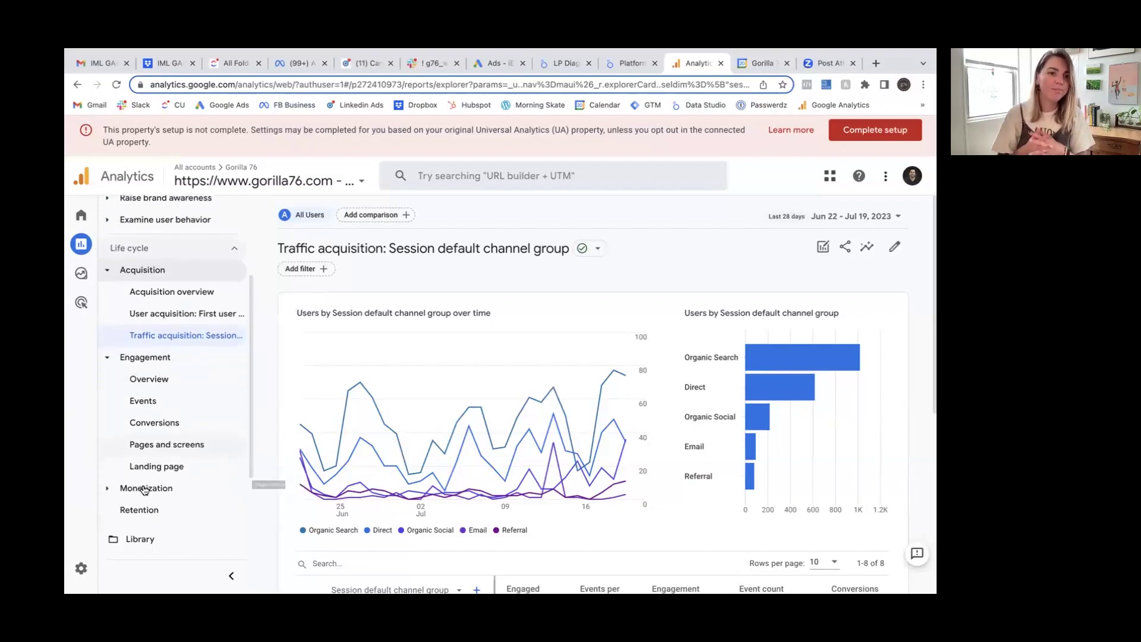
left_click(161, 446)
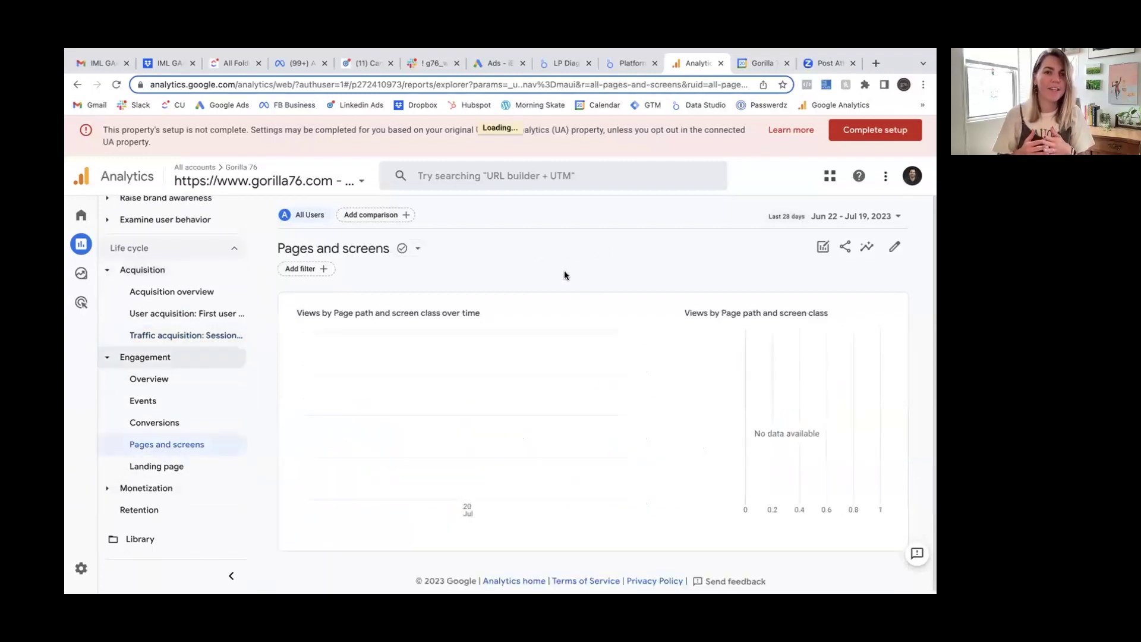
scroll(517, 357, "down", 6)
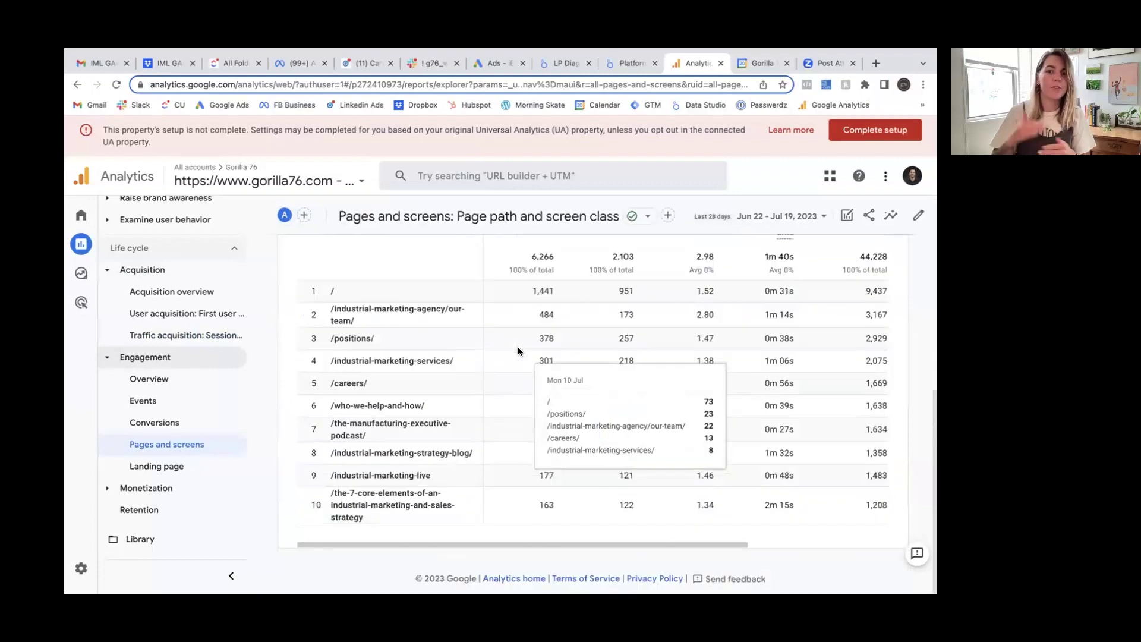
scroll(419, 302, "up", 2)
left_click(436, 302)
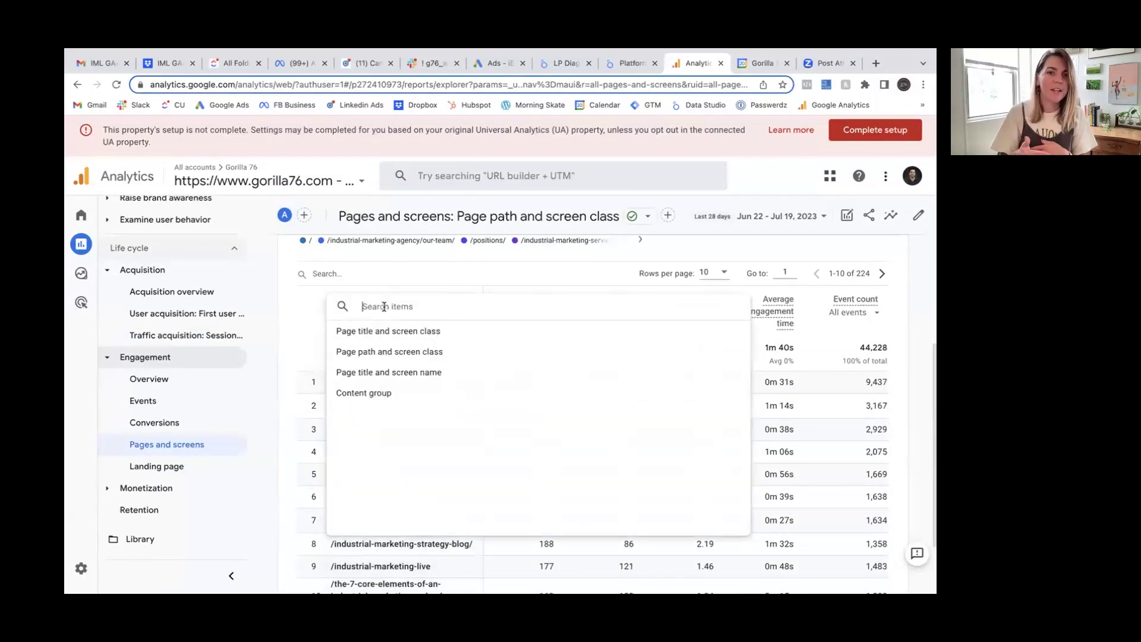
left_click(404, 371)
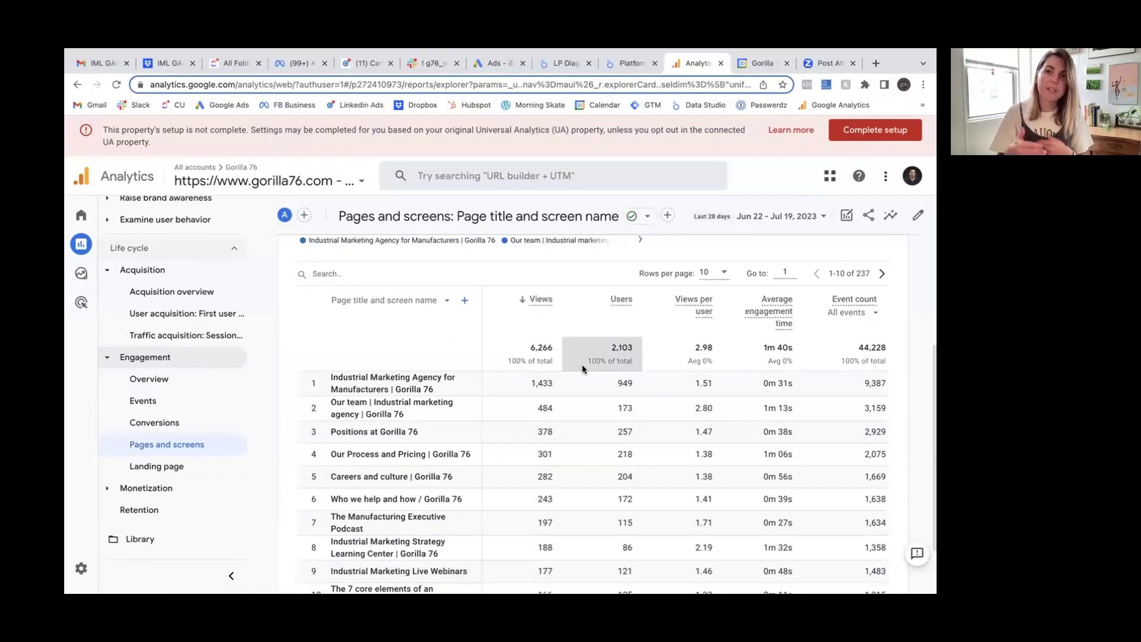
Examine the page-level metrics across the Pages and screens table, and close the second IML GA browser tab
scroll(590, 389, "up", 5)
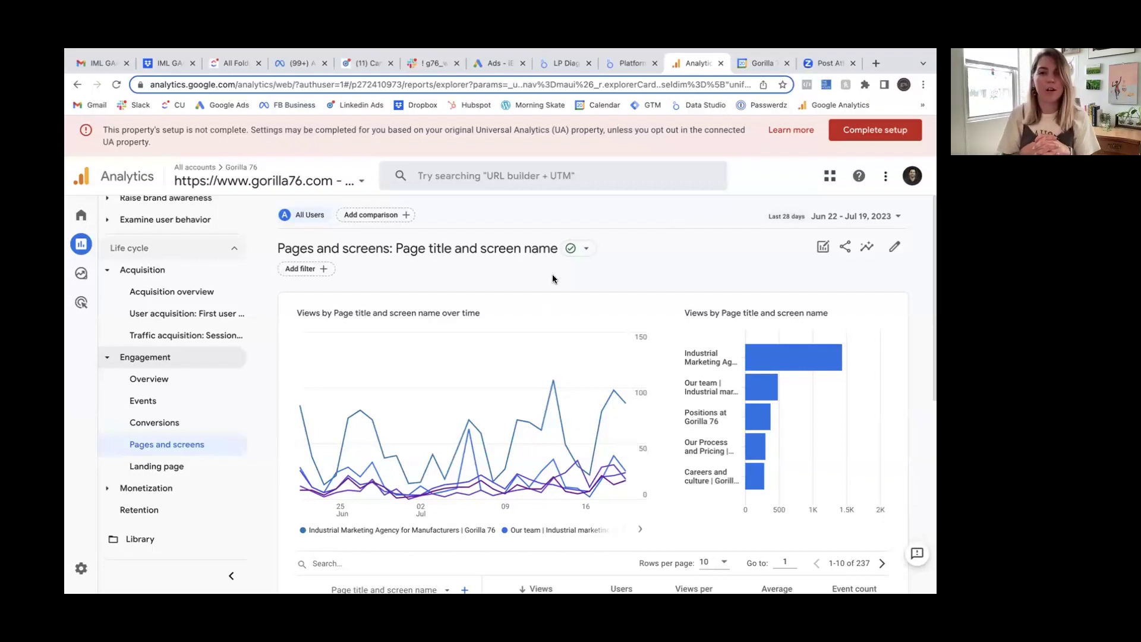
scroll(552, 273, "down", 6)
scroll(601, 341, "up", 2)
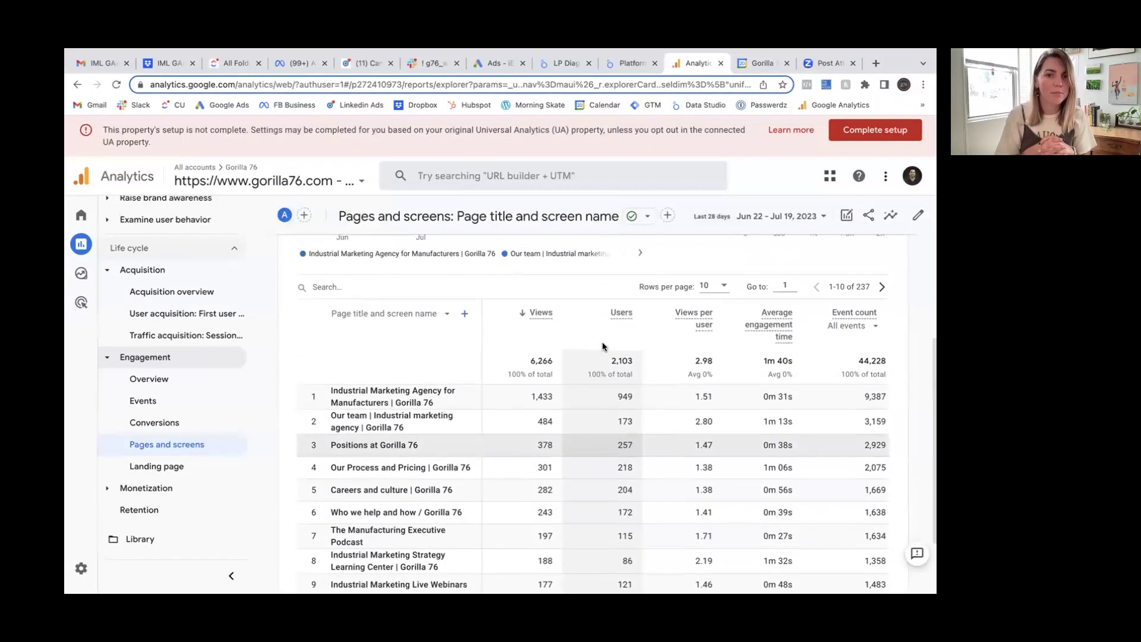
scroll(601, 342, "down", 1)
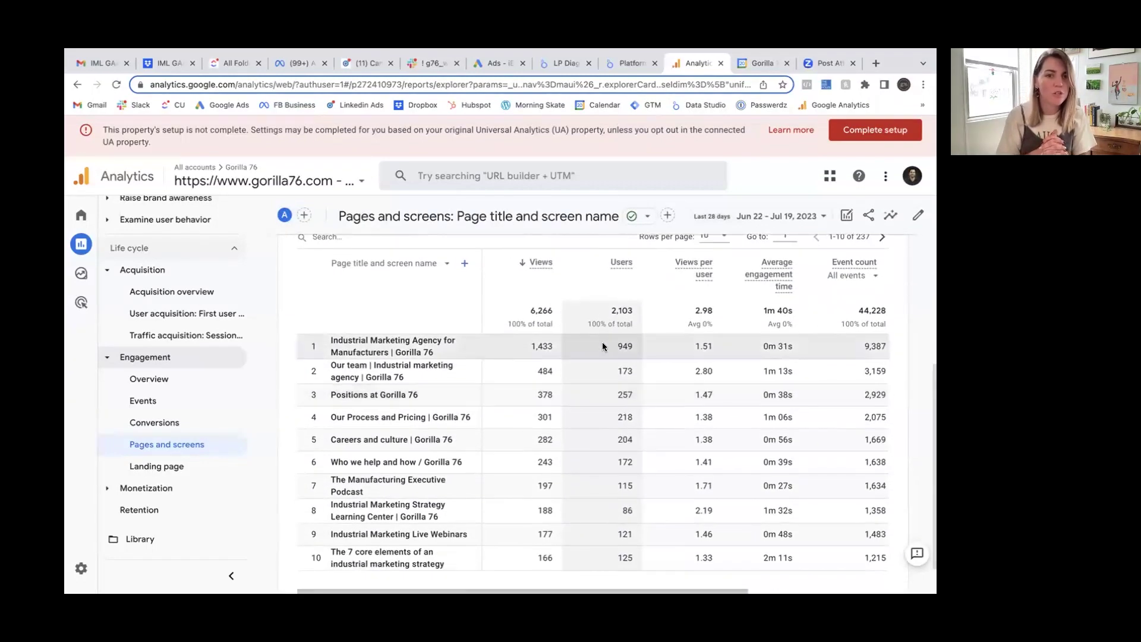
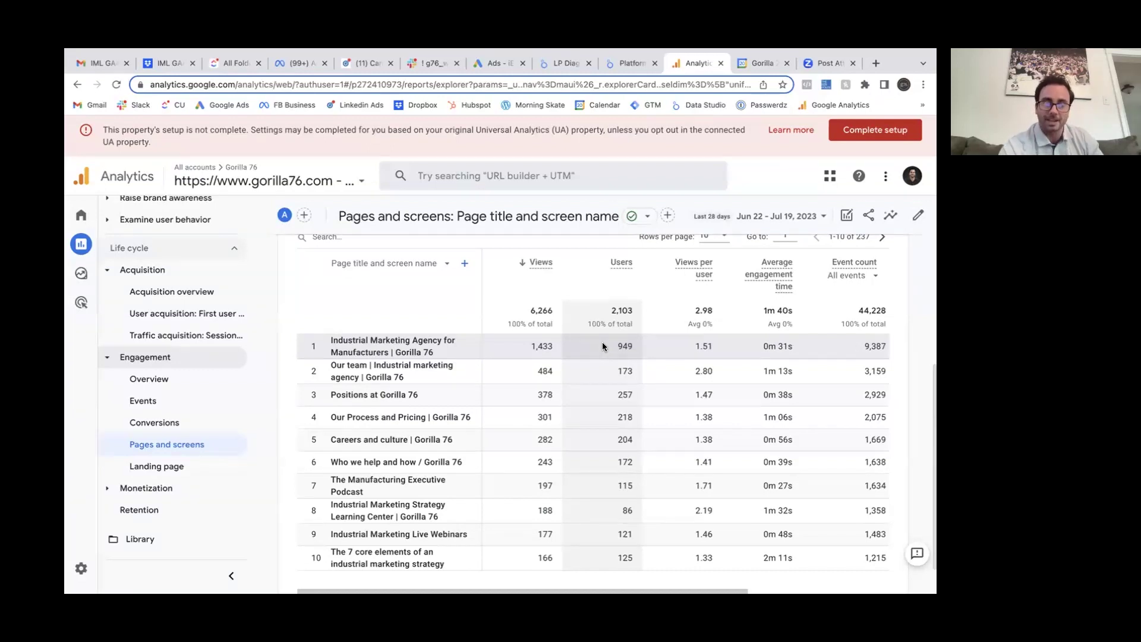
scroll(601, 341, "up", 1)
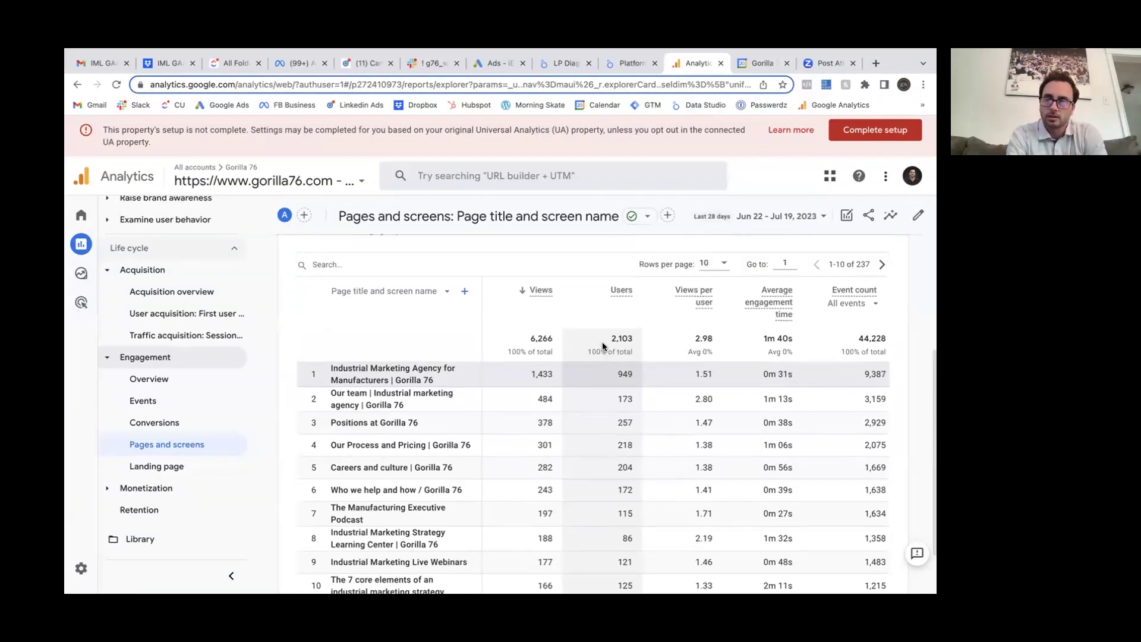
scroll(602, 341, "right", 2)
scroll(602, 341, "left", 1)
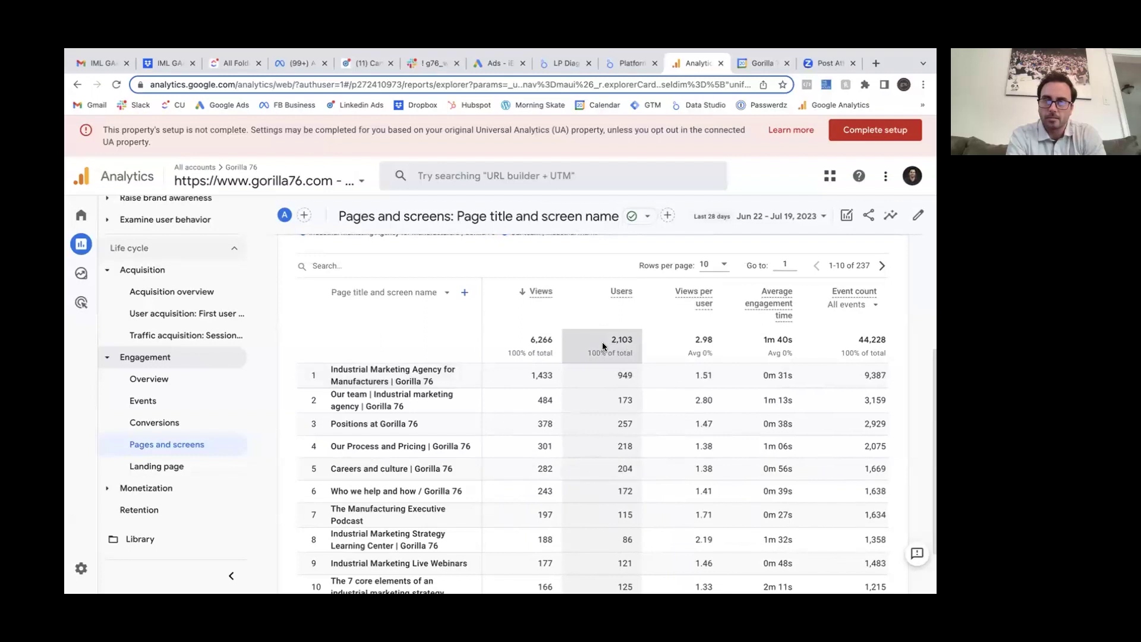
scroll(601, 341, "right", 3)
scroll(602, 341, "left", 3)
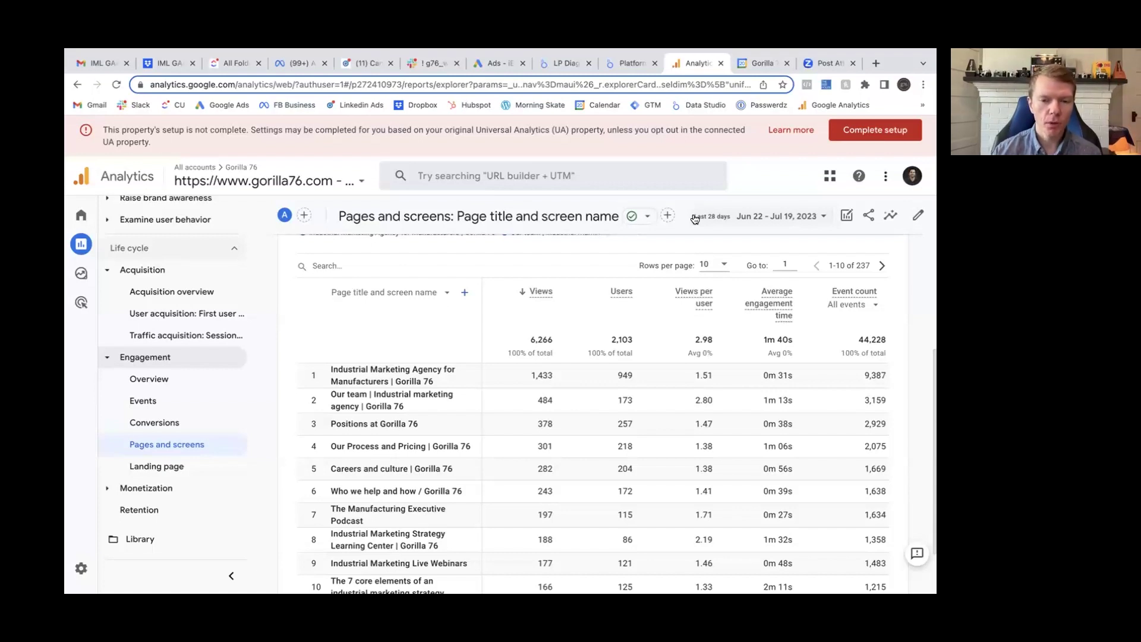
left_click(191, 63)
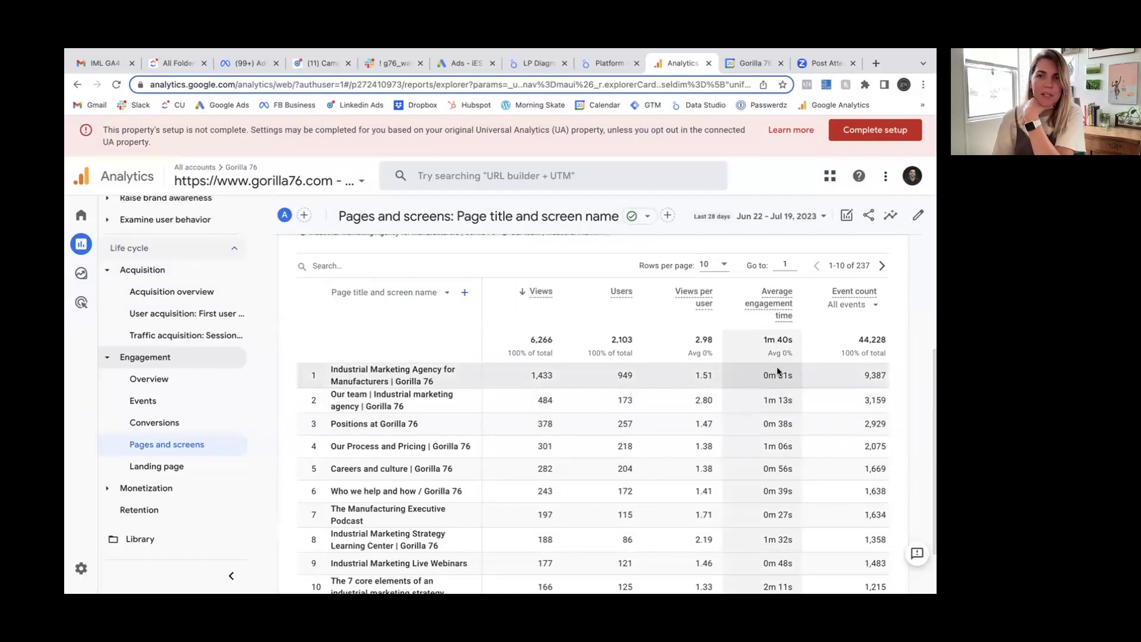
scroll(776, 366, "right", 3)
scroll(776, 366, "right", 2)
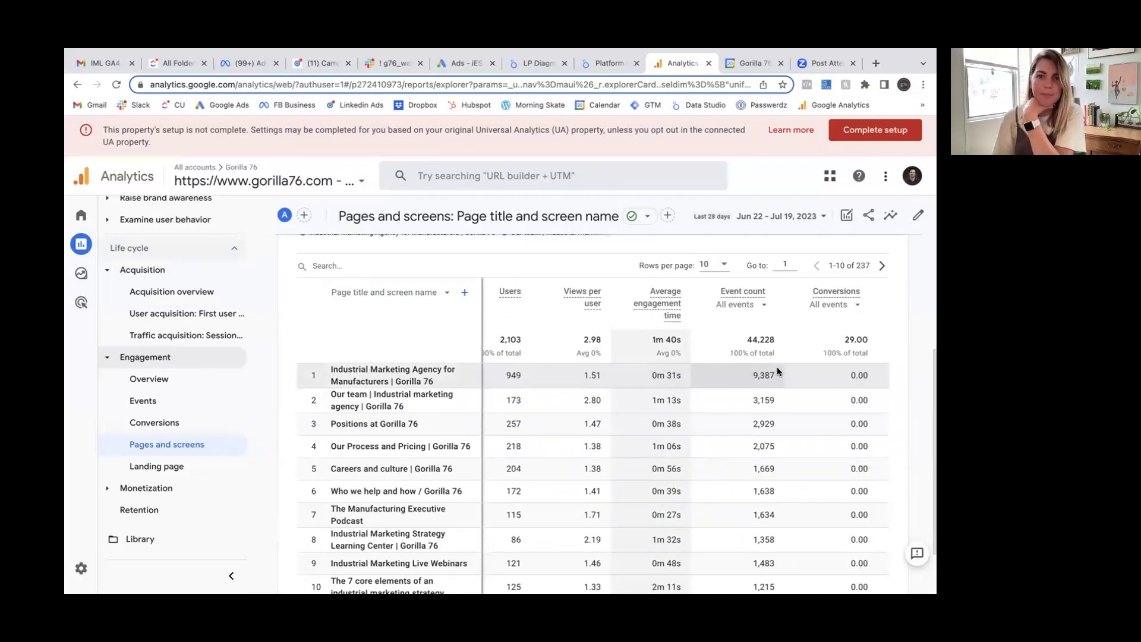
scroll(776, 366, "right", 3)
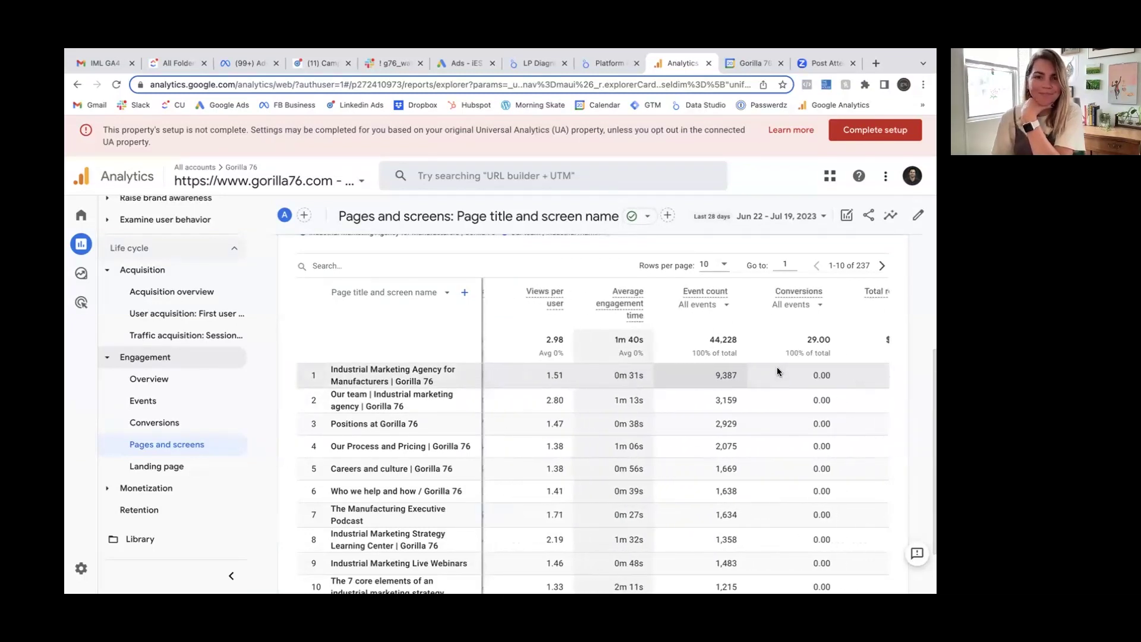
Customize the Pages and screens report by adding Engagement rate to its metrics and apply the change
left_click(918, 212)
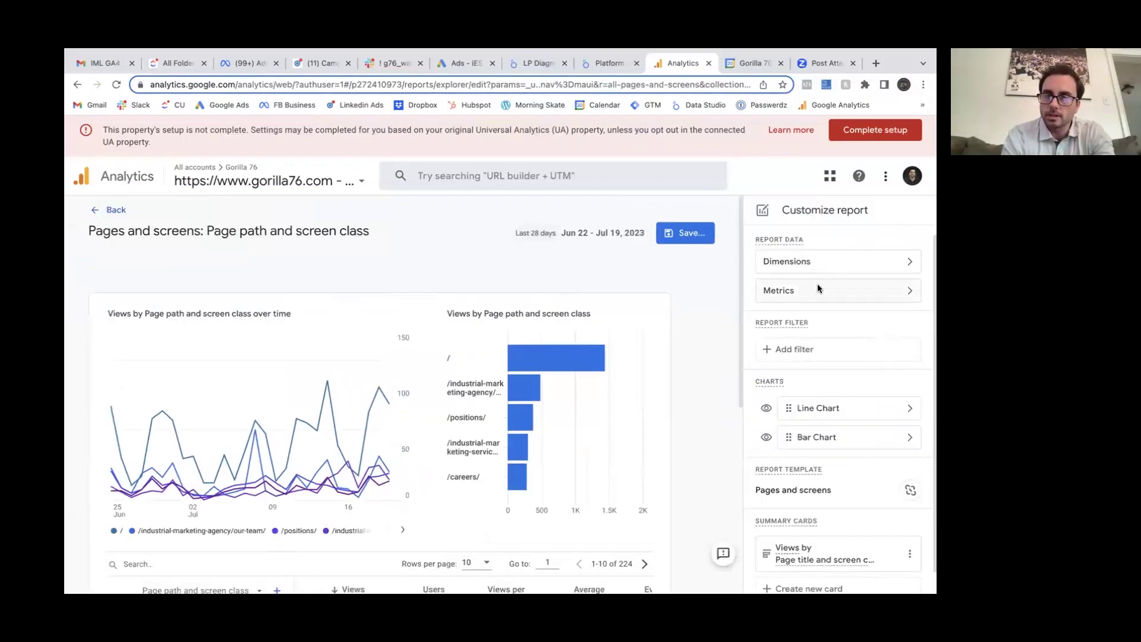
left_click(820, 291)
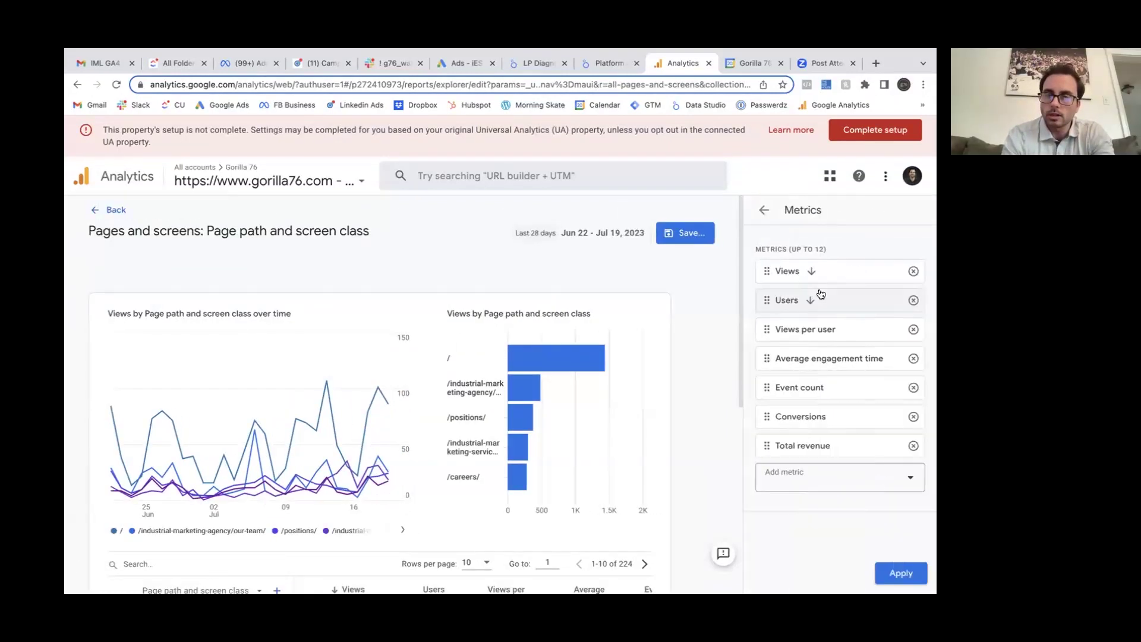
left_click(805, 472)
type("engage")
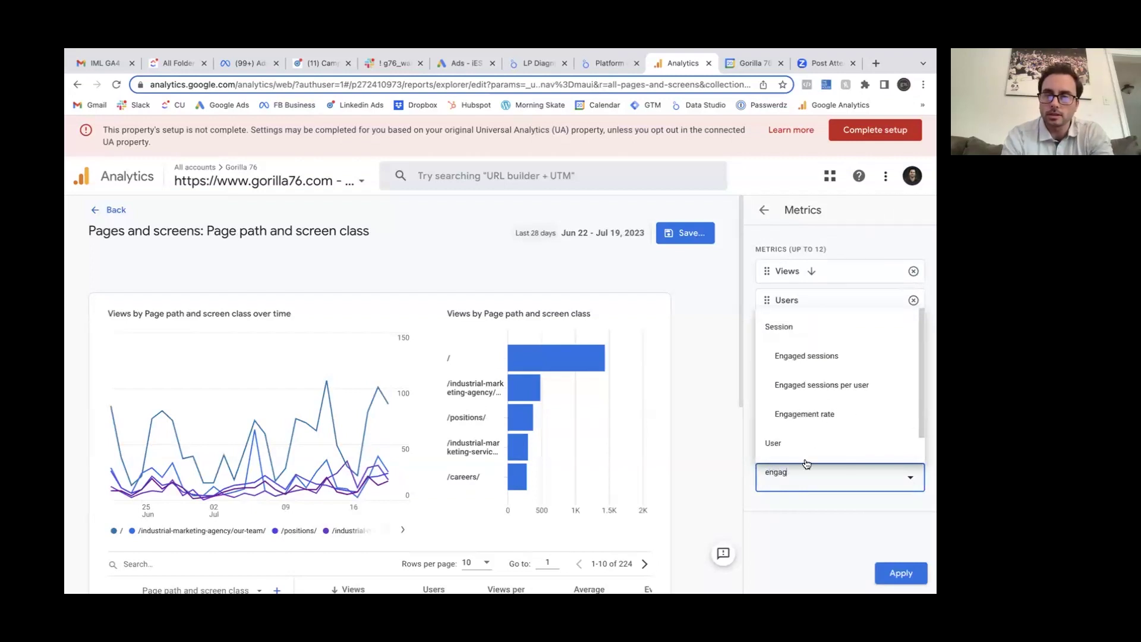
left_click(809, 411)
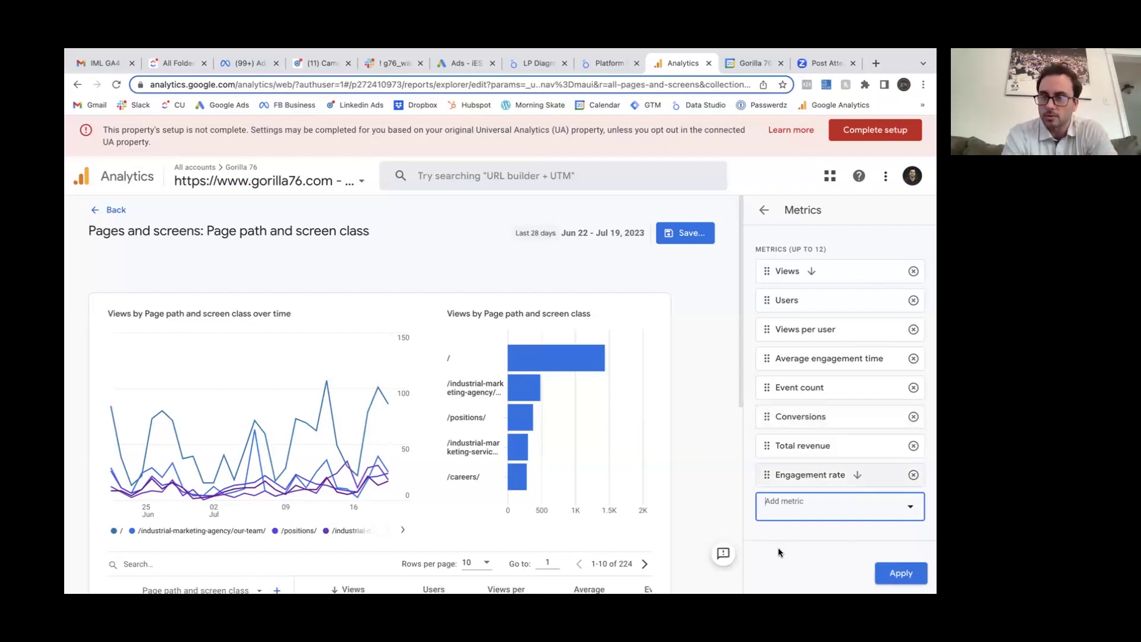
left_click(900, 573)
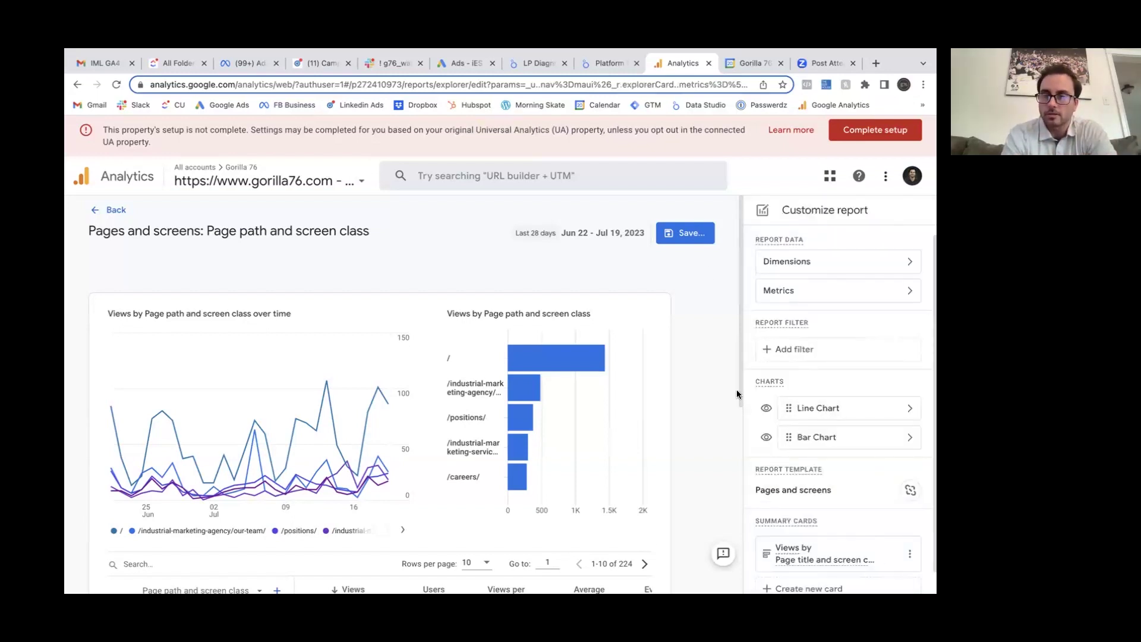
Save the changes to the current Pages and screens report and return to the standard report view
left_click(684, 233)
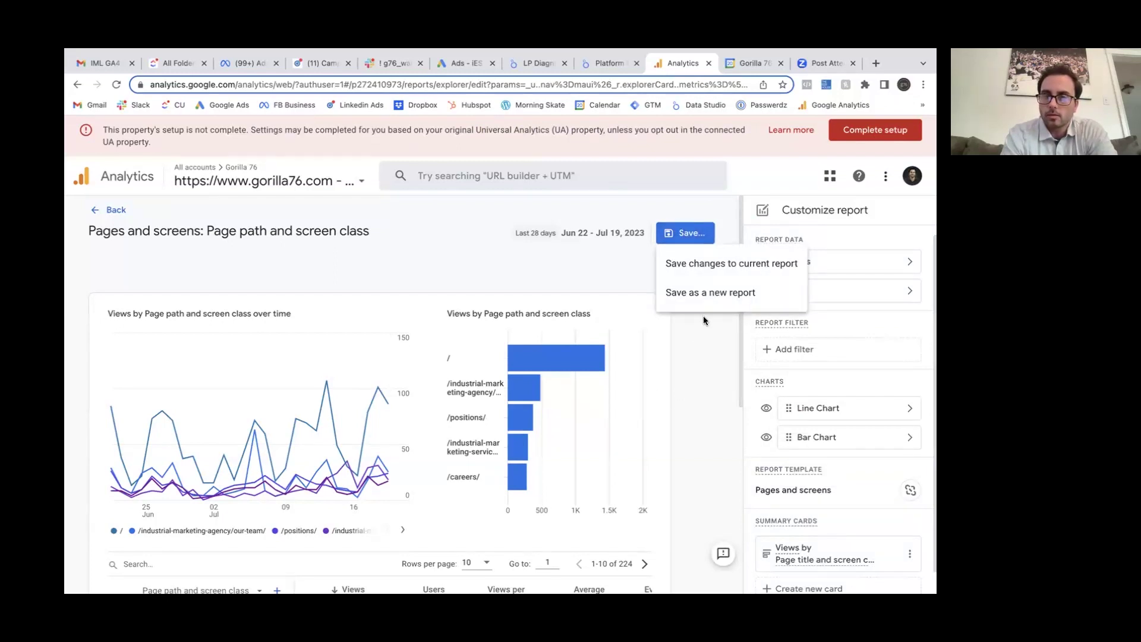
left_click(706, 263)
left_click(602, 432)
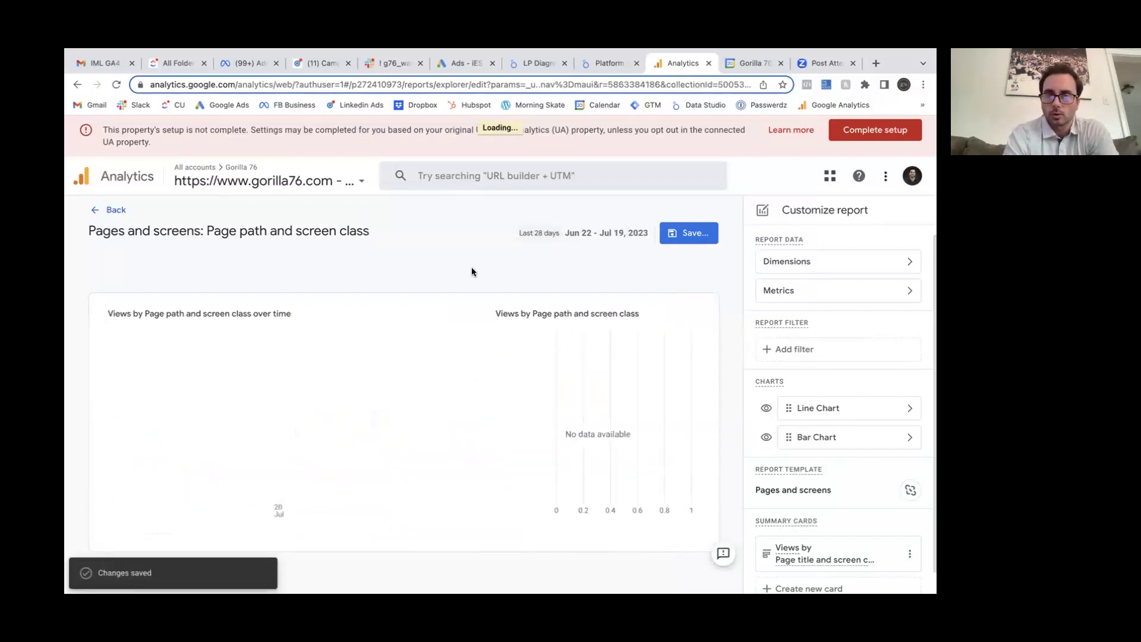
left_click(110, 210)
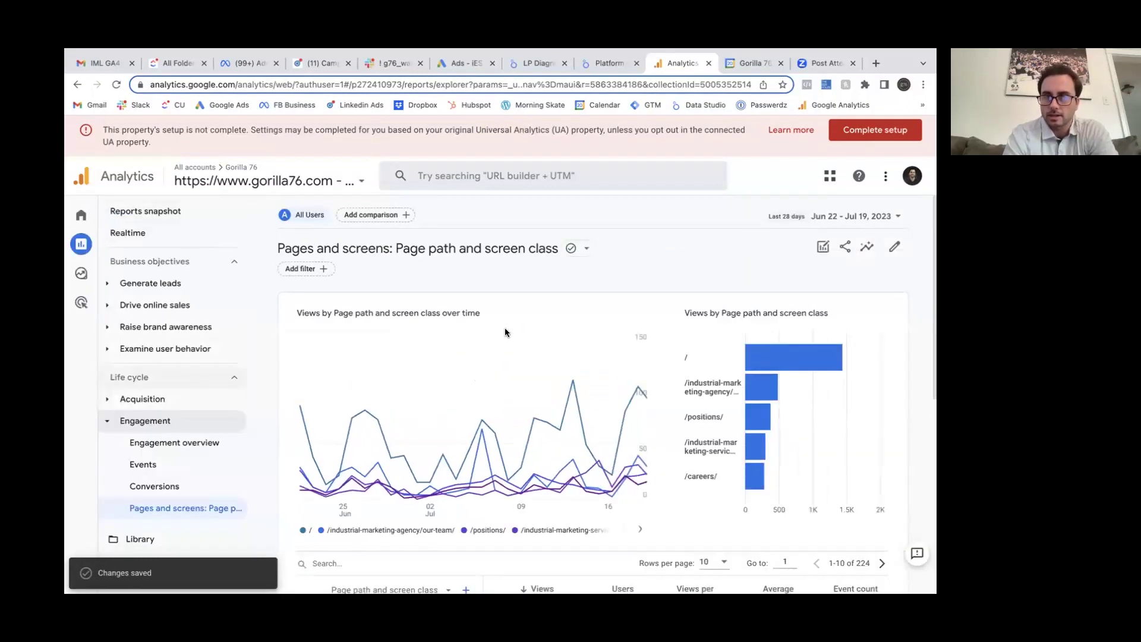
Switch the saved report's table to Page title and screen name and look through its further metric columns
scroll(504, 330, "down", 5)
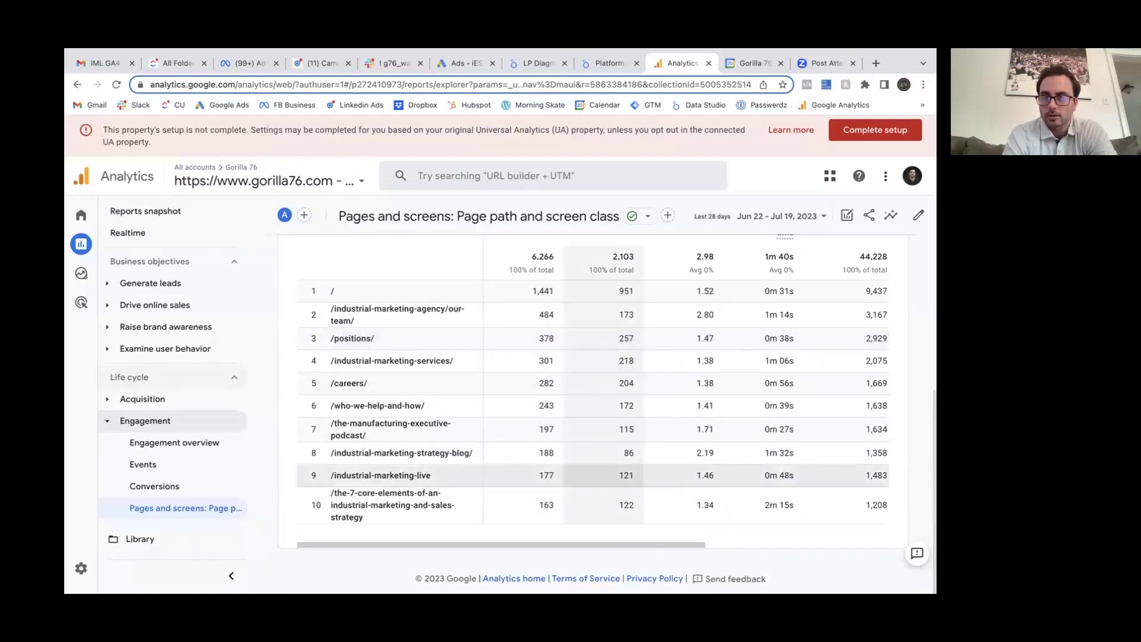
scroll(679, 396, "up", 3)
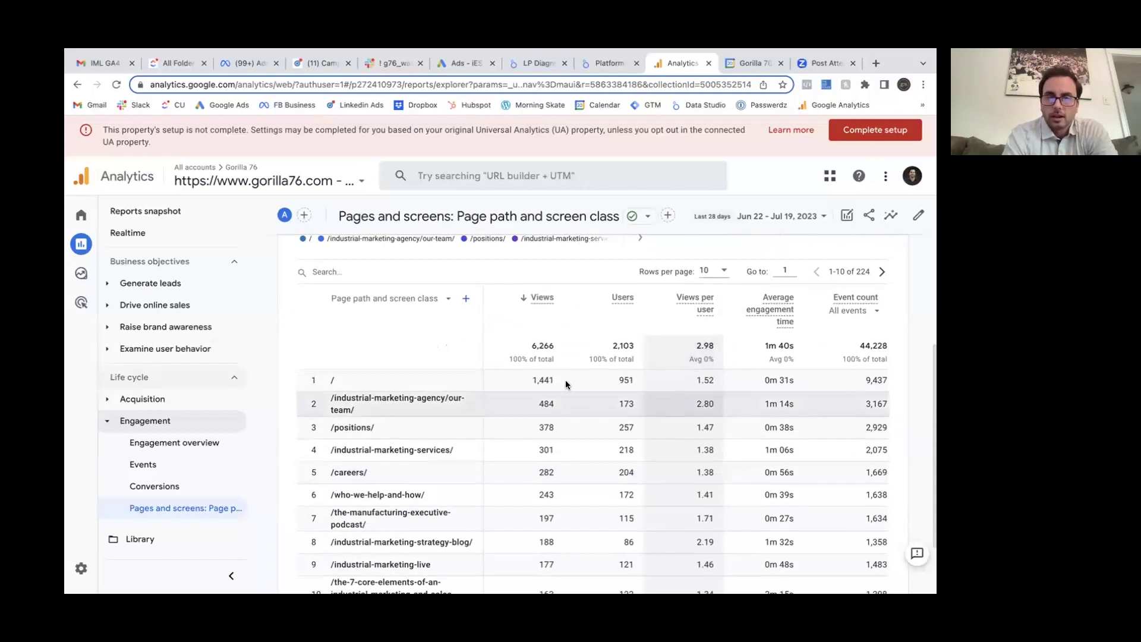
left_click(426, 298)
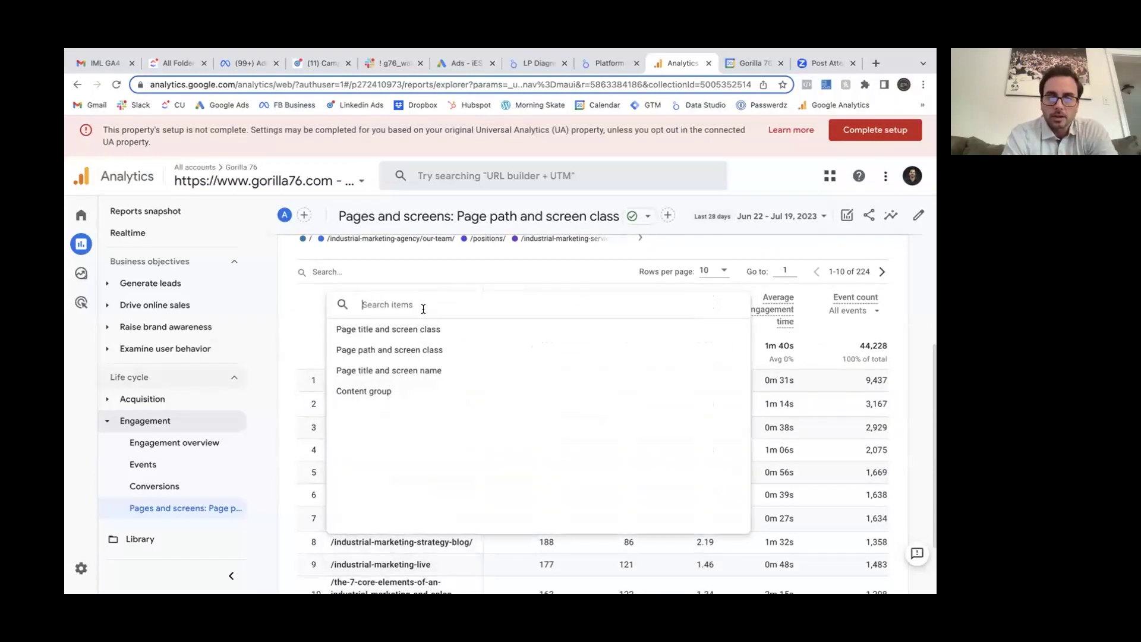
left_click(406, 372)
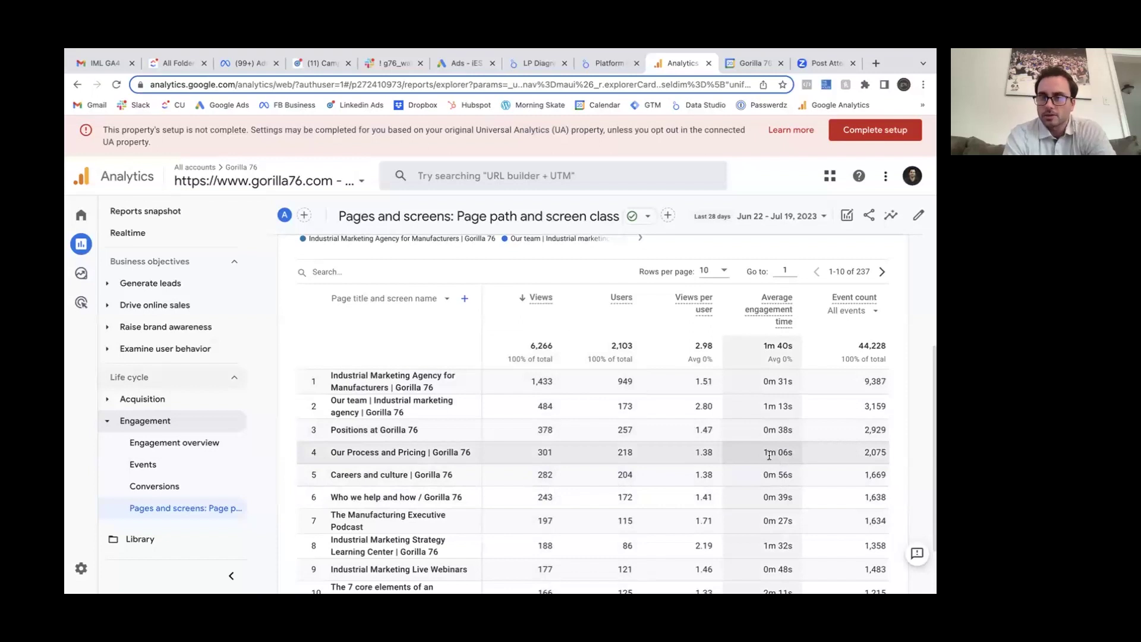
scroll(773, 455, "right", 3)
scroll(769, 455, "right", 1)
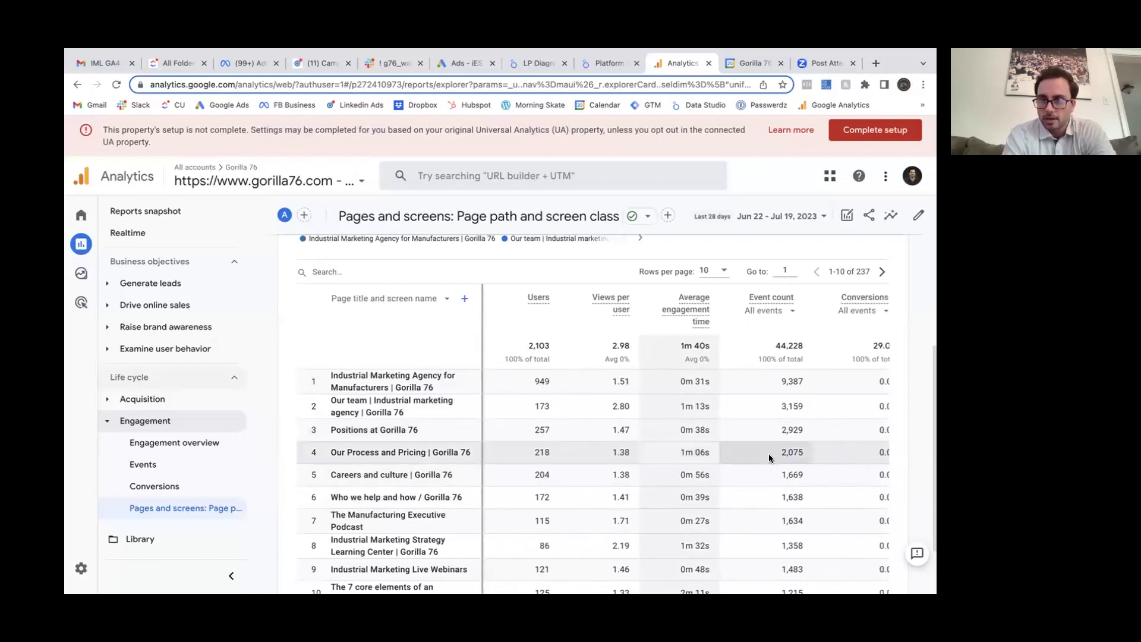
Limit the Event count column to the Sessions>30Secs event and check which page dimensions the table offers
left_click(770, 313)
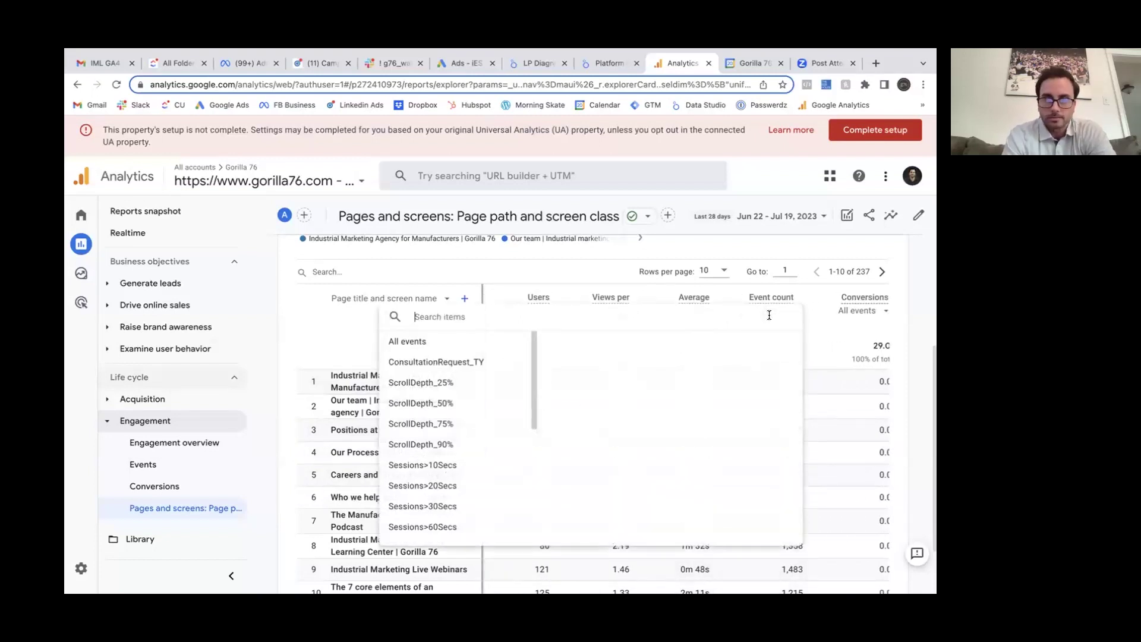
left_click(449, 505)
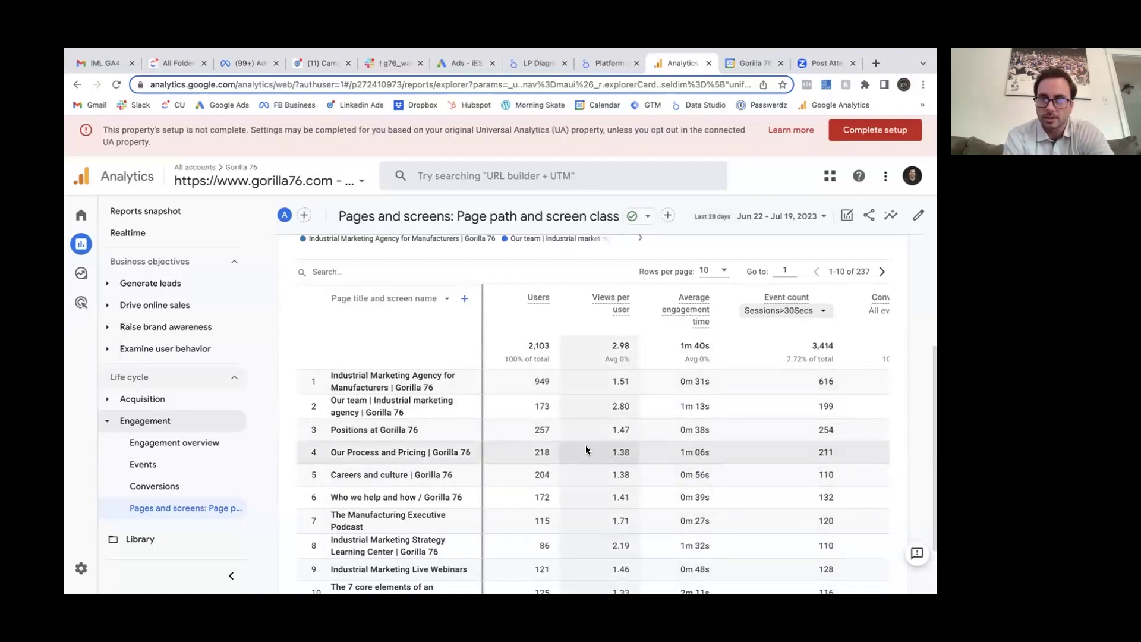
scroll(569, 447, "left", 1)
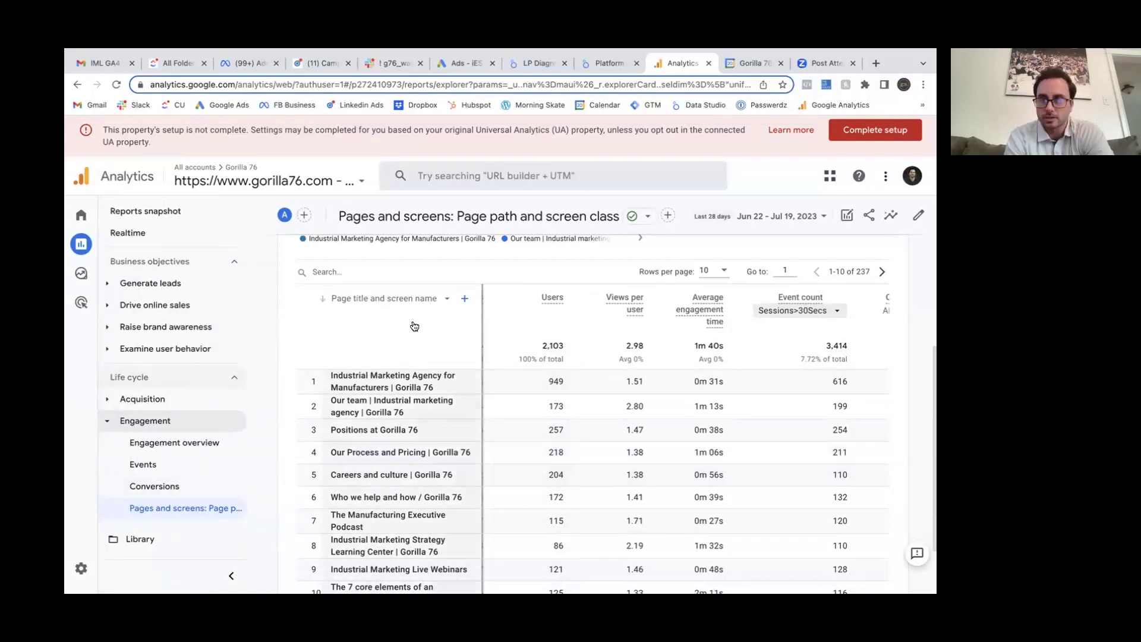
left_click(433, 298)
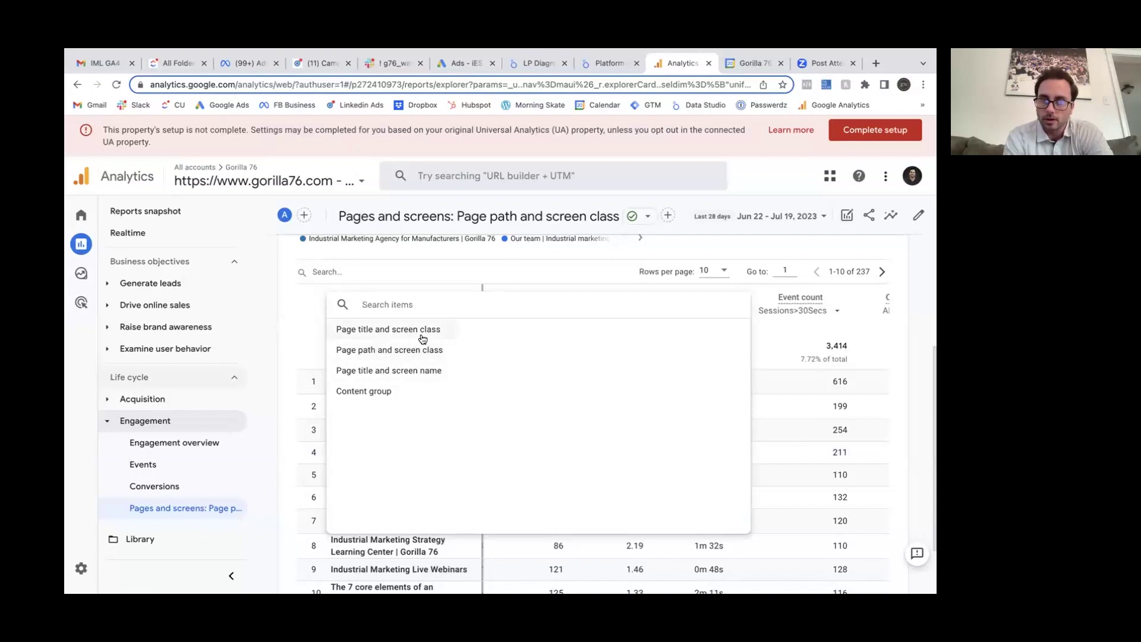
left_click(295, 309)
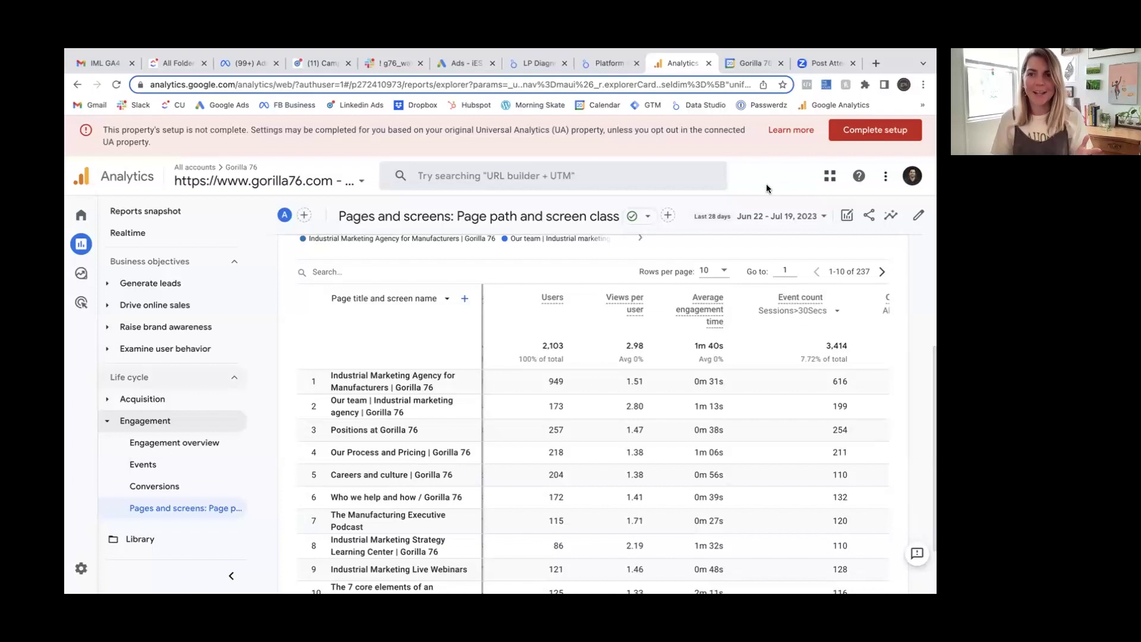
Compare the report's last 28 days with the preceding period, matching day of week, and apply it
left_click(824, 216)
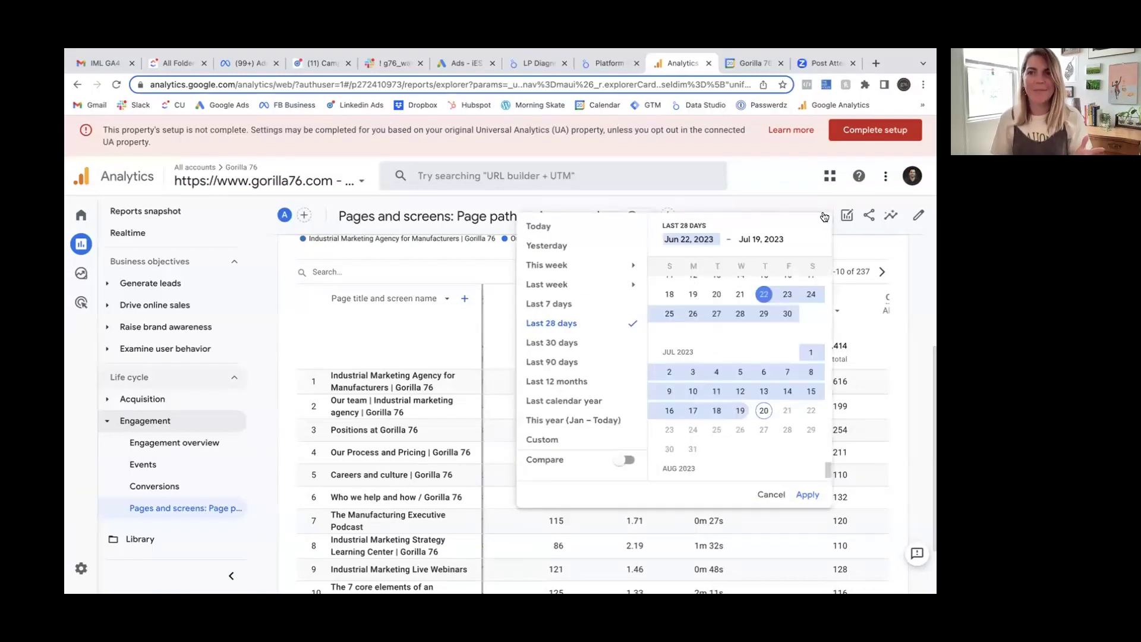
left_click(620, 460)
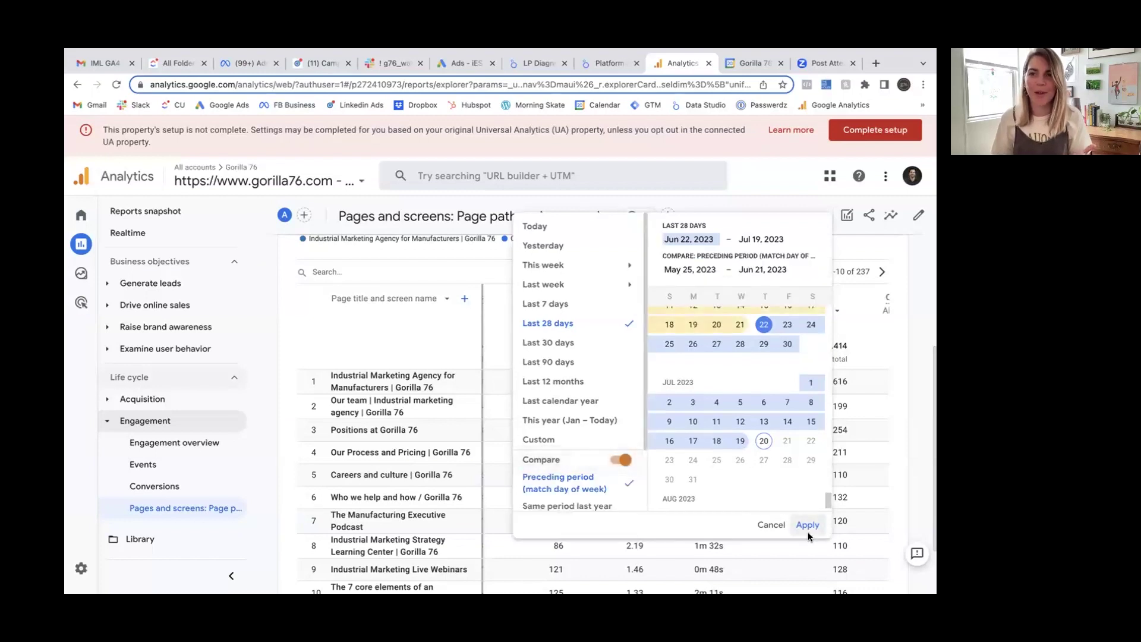
left_click(806, 526)
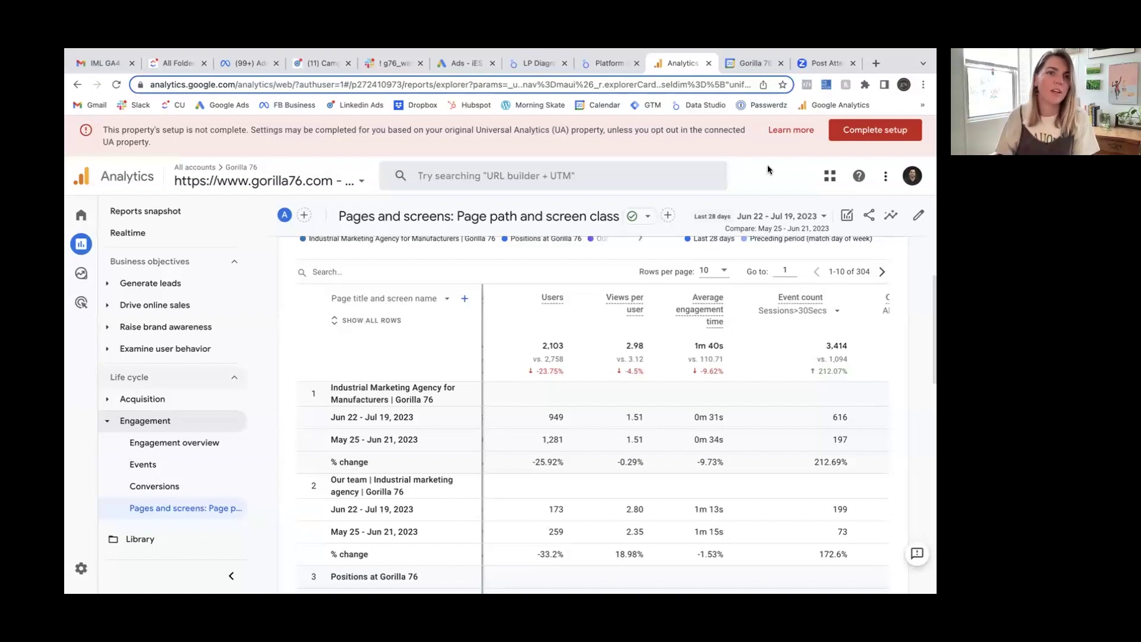
Look through the Gorilla 76 properties and views in the account picker and close it without switching
left_click(357, 184)
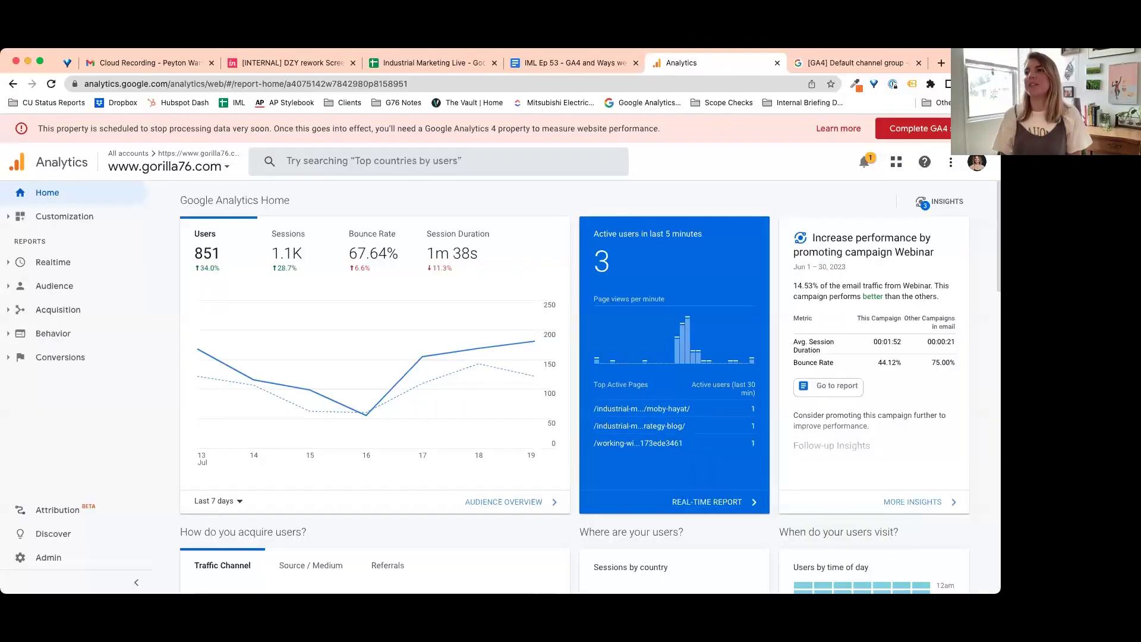
left_click(229, 168)
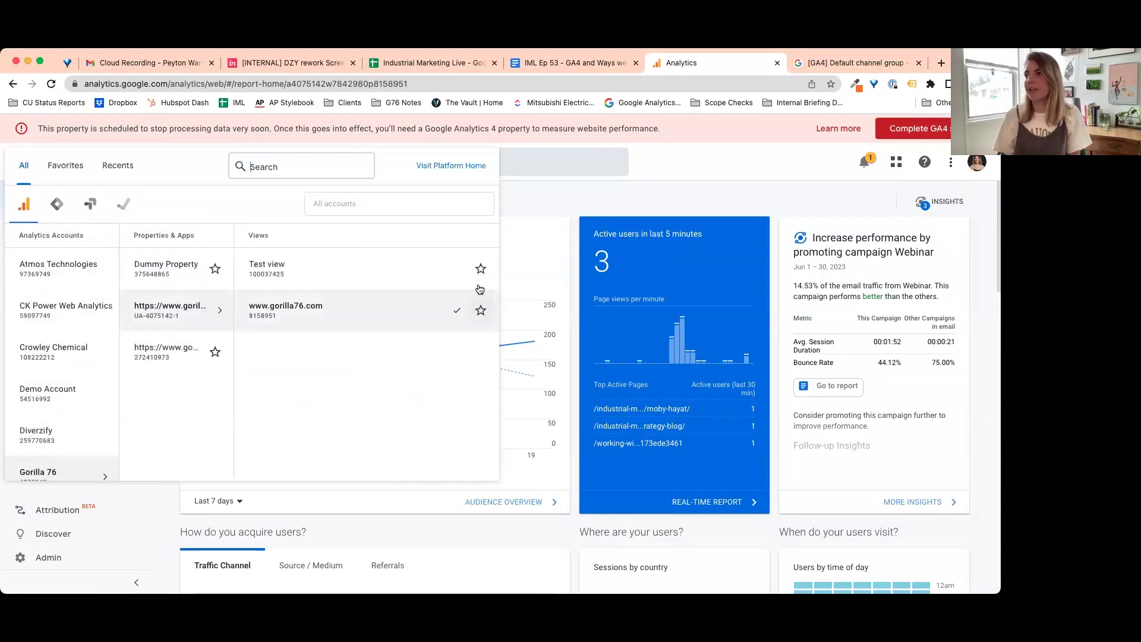
left_click(540, 201)
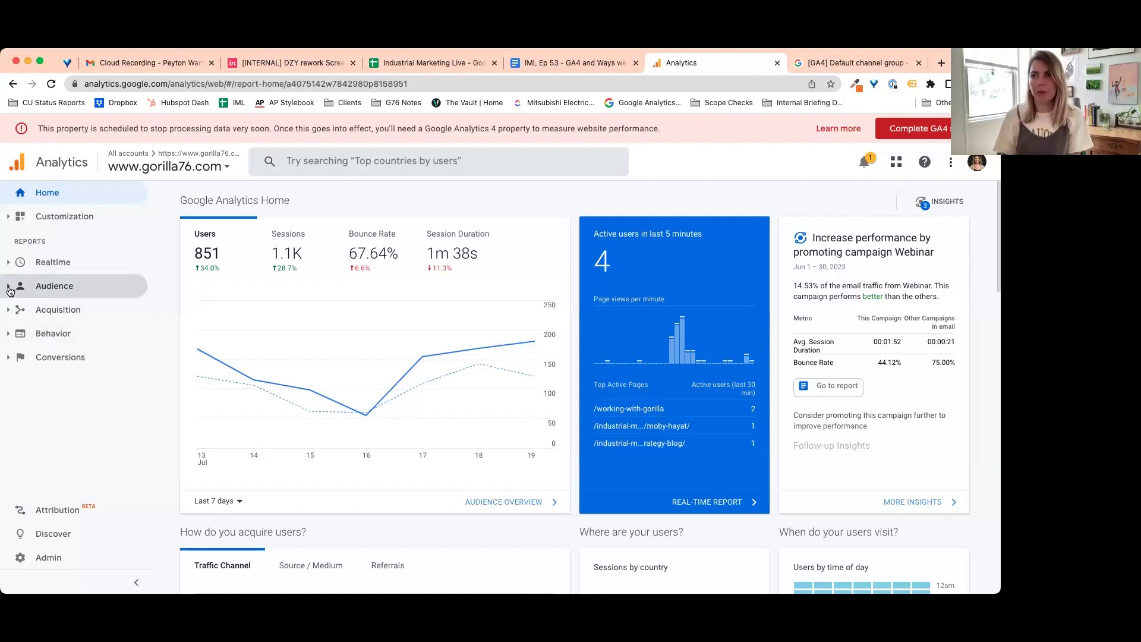
left_click(15, 287)
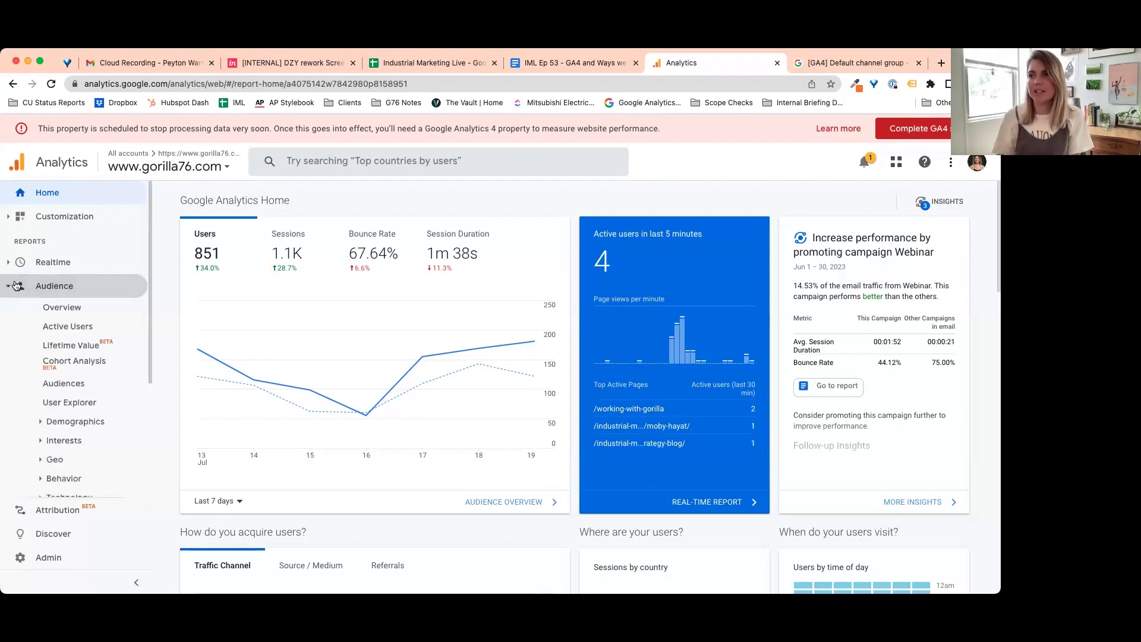
left_click(54, 311)
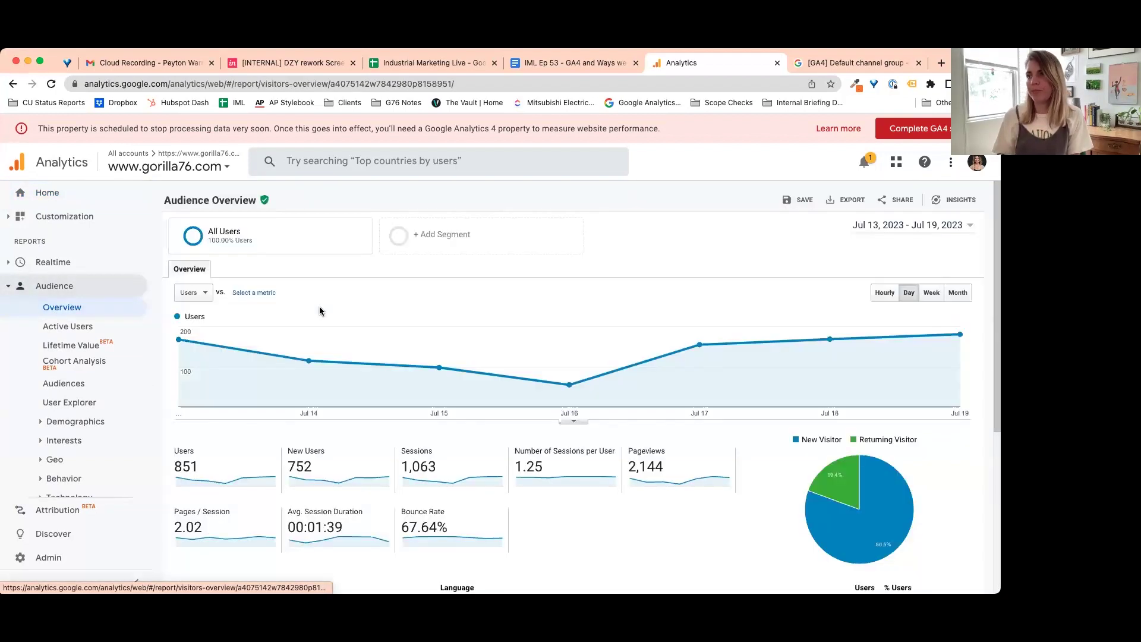
scroll(399, 303, "down", 3)
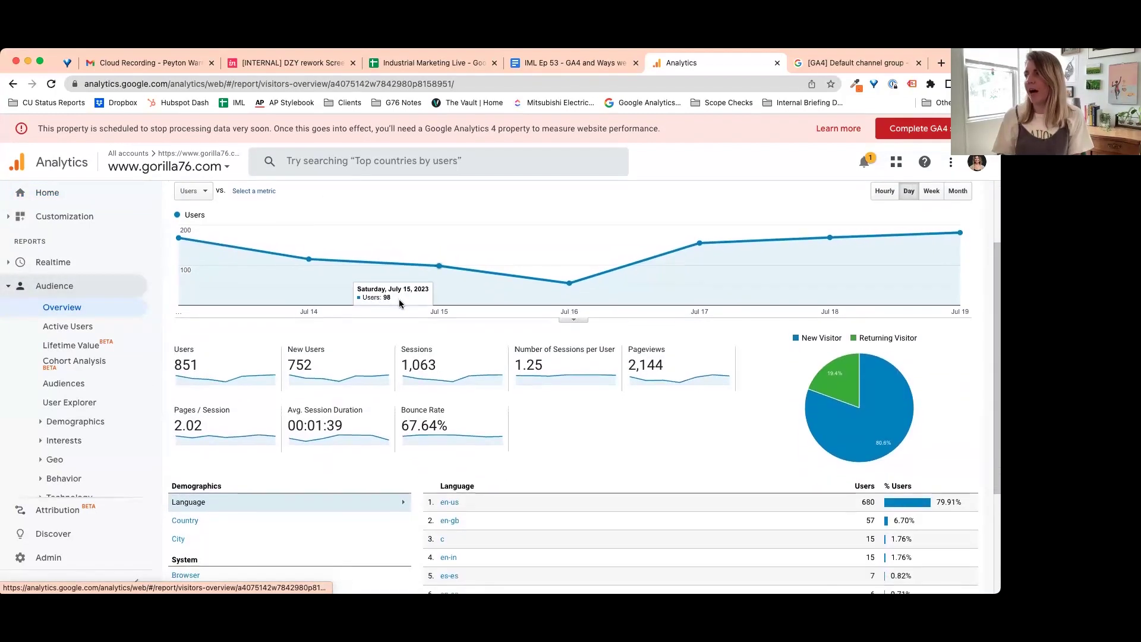
scroll(400, 304, "up", 2)
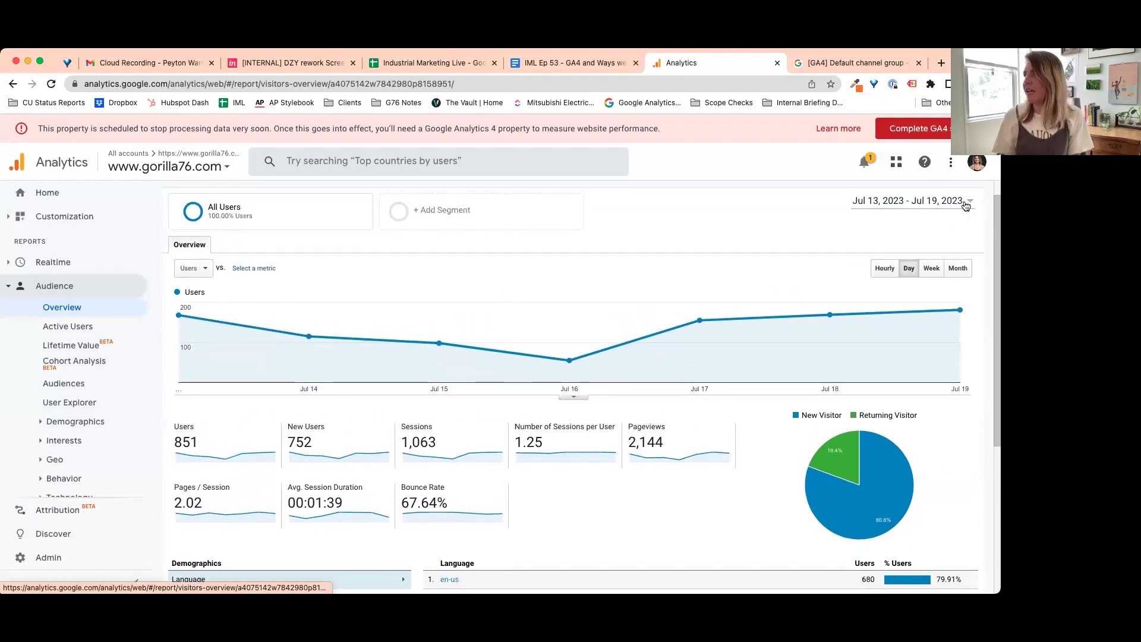
Change the Audience Overview date range to start on Jul 13, 2020 and end on Dec 31, 2020
left_click(945, 202)
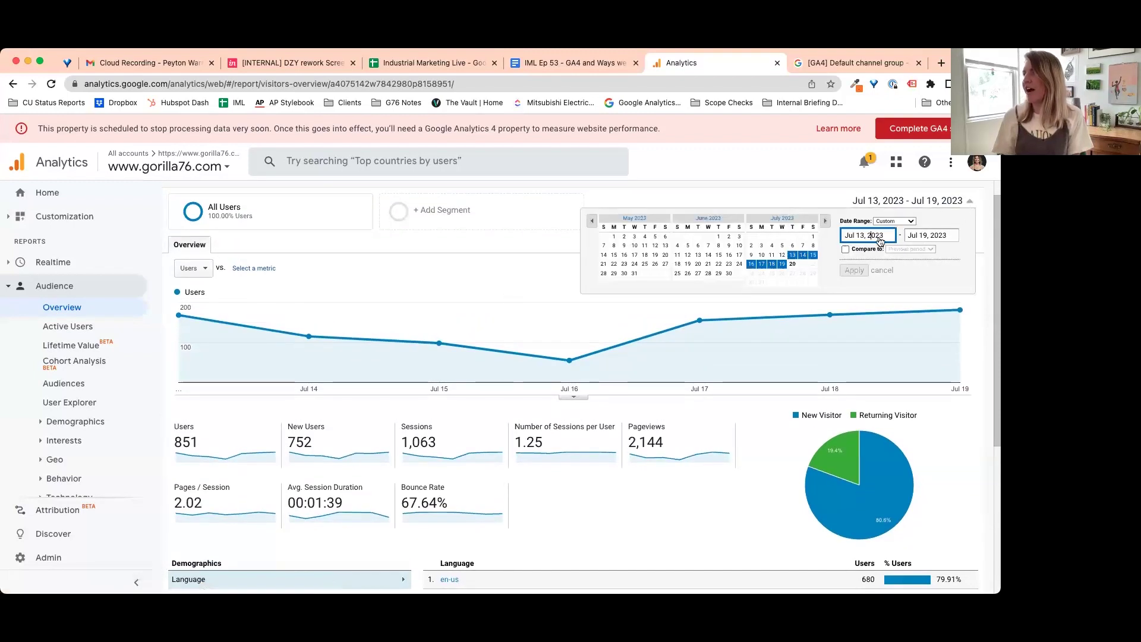
key("BackSpace")
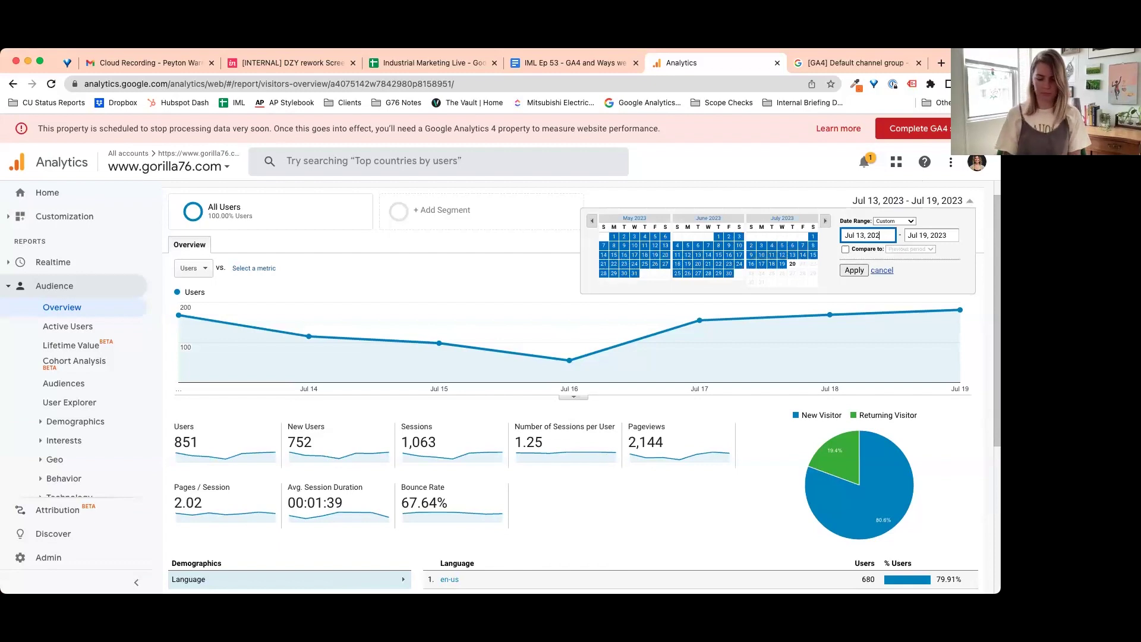
type("0")
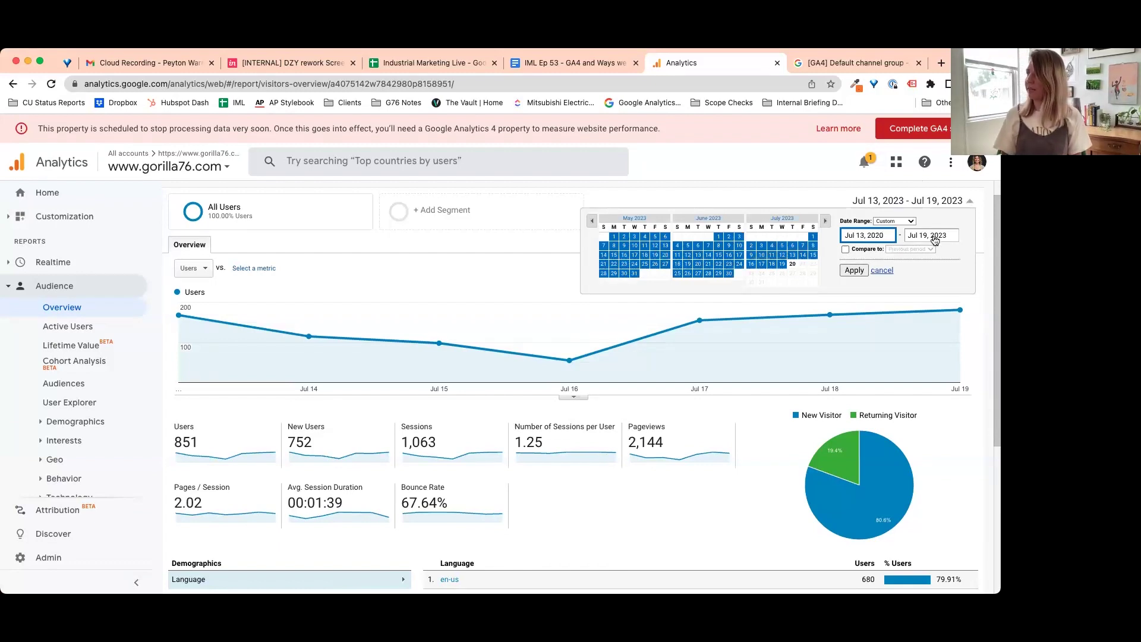
key("Tab")
key("BackSpace")
key("BackSpace")
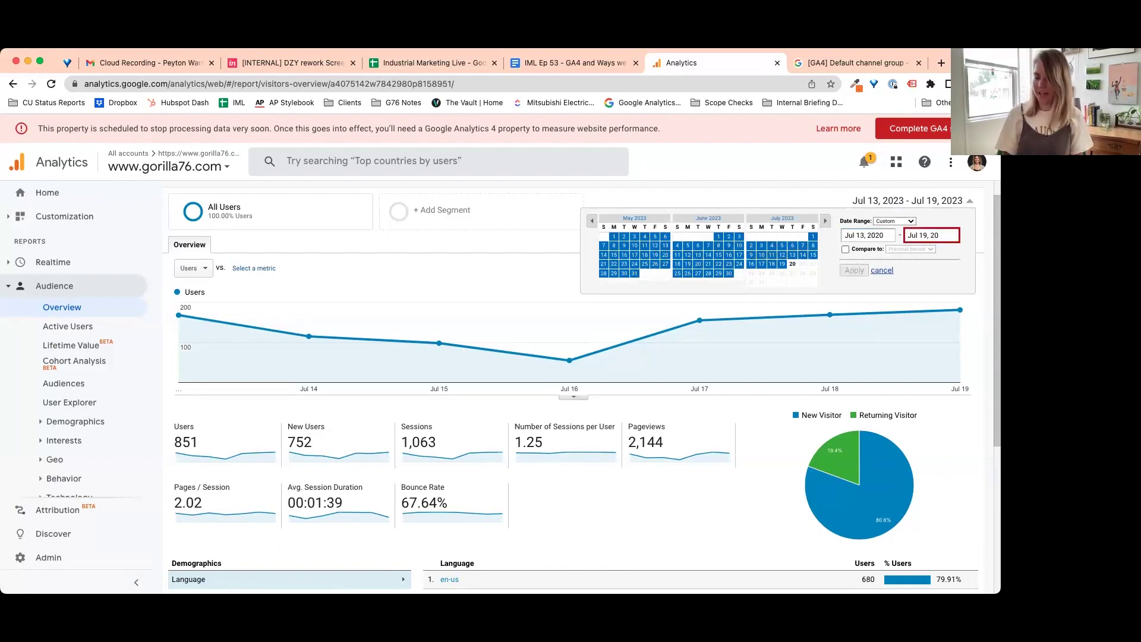
type("20")
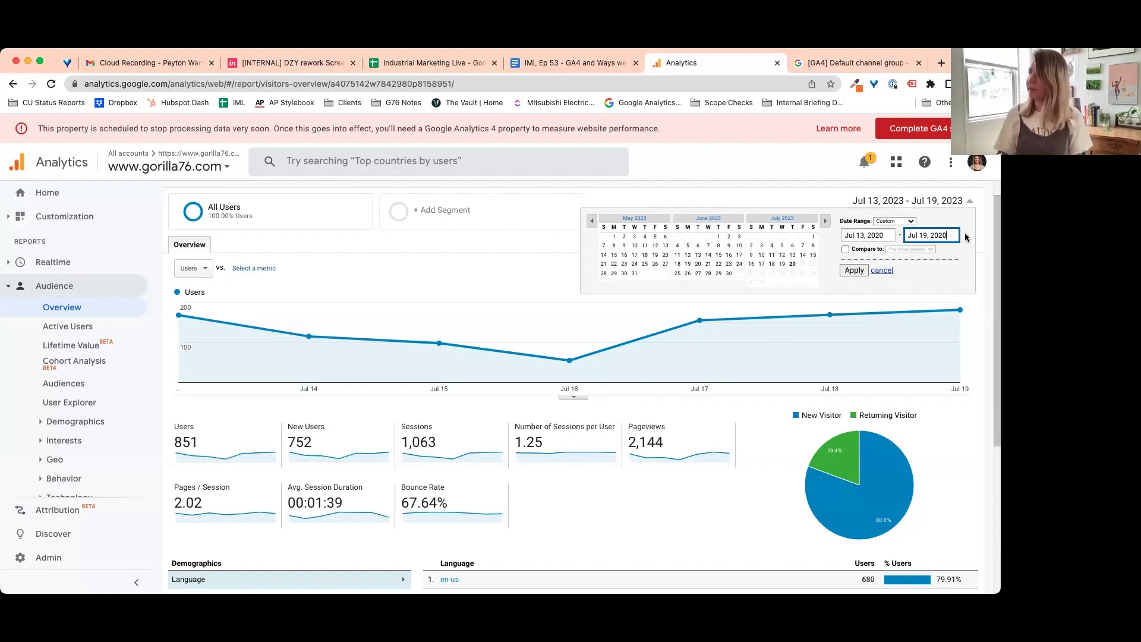
left_click_drag(930, 235, 902, 234)
type("Dec 31")
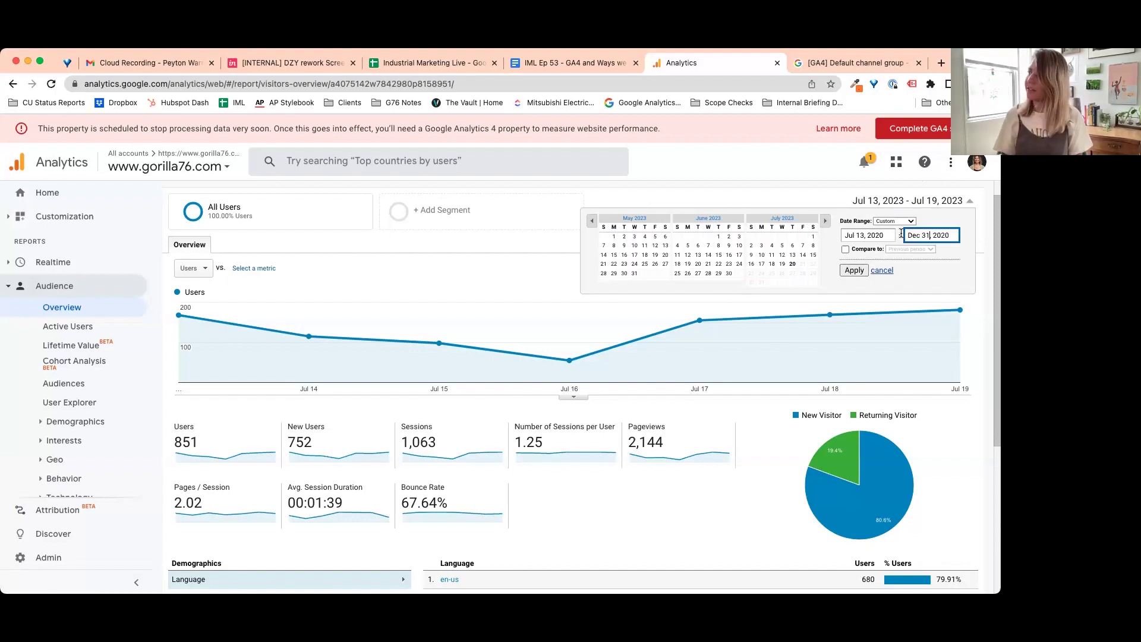
Set the start of the date range to Jan 1, 2020 and apply the range
left_click(851, 237)
double_click(850, 236)
type("Jan")
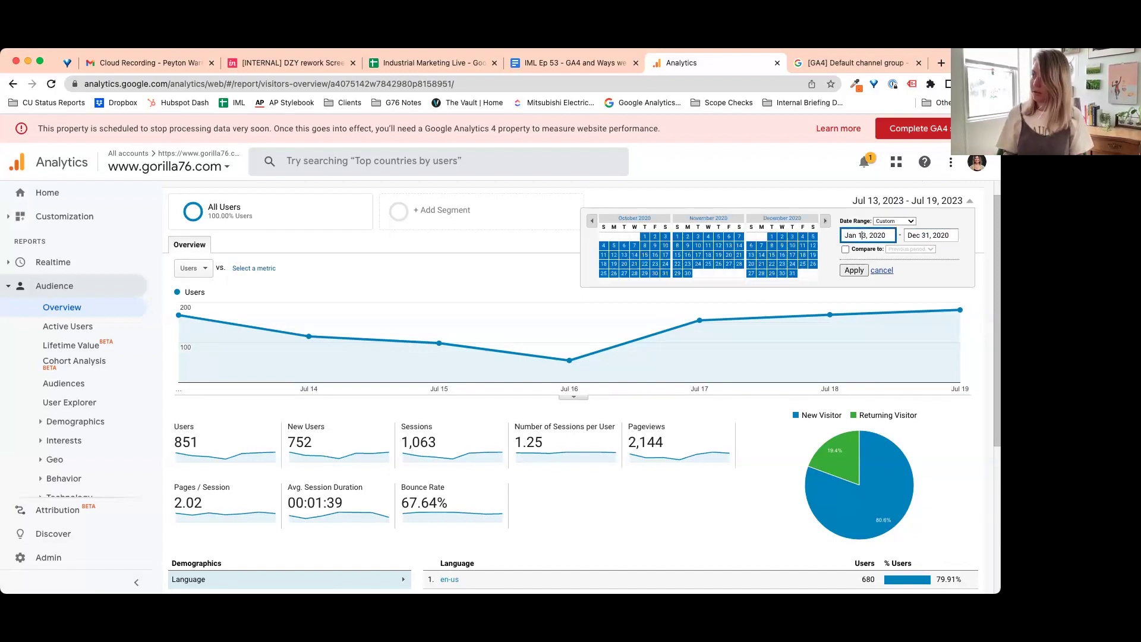
key("BackSpace")
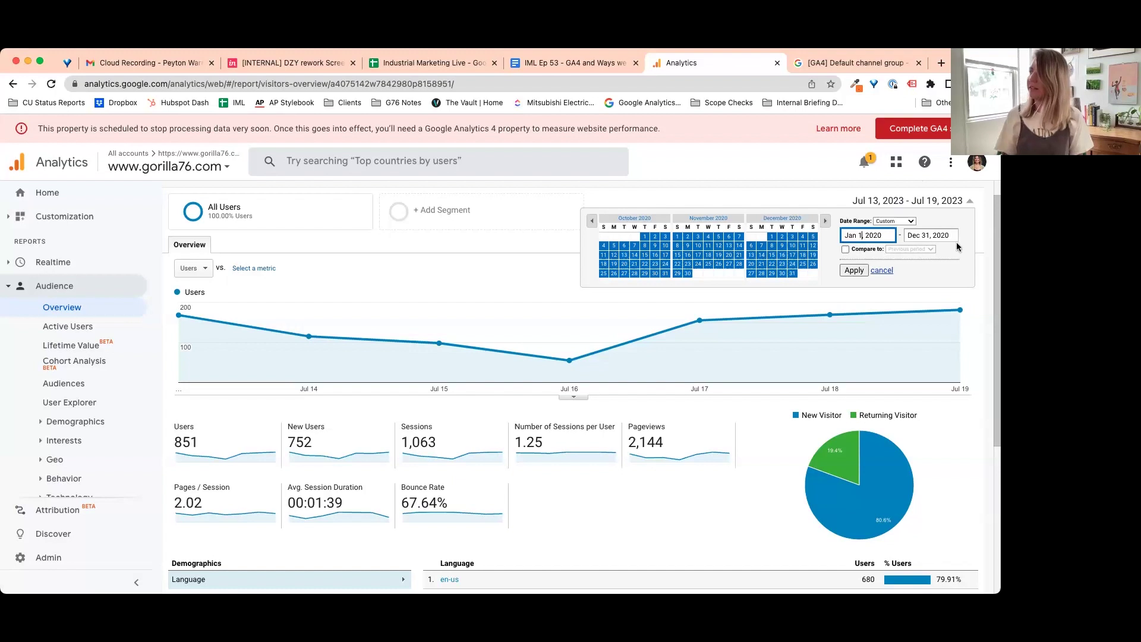
left_click(861, 271)
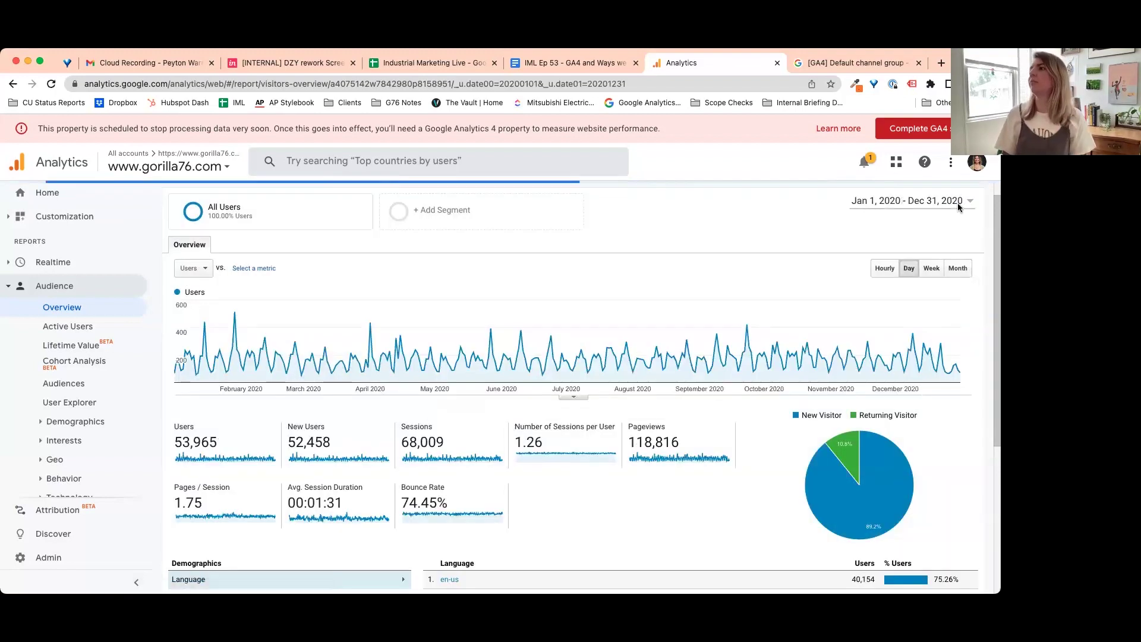
Compare the 2020 data with a custom period from Jan 1, 2019 to Dec 31, 2019 and apply it
left_click(949, 202)
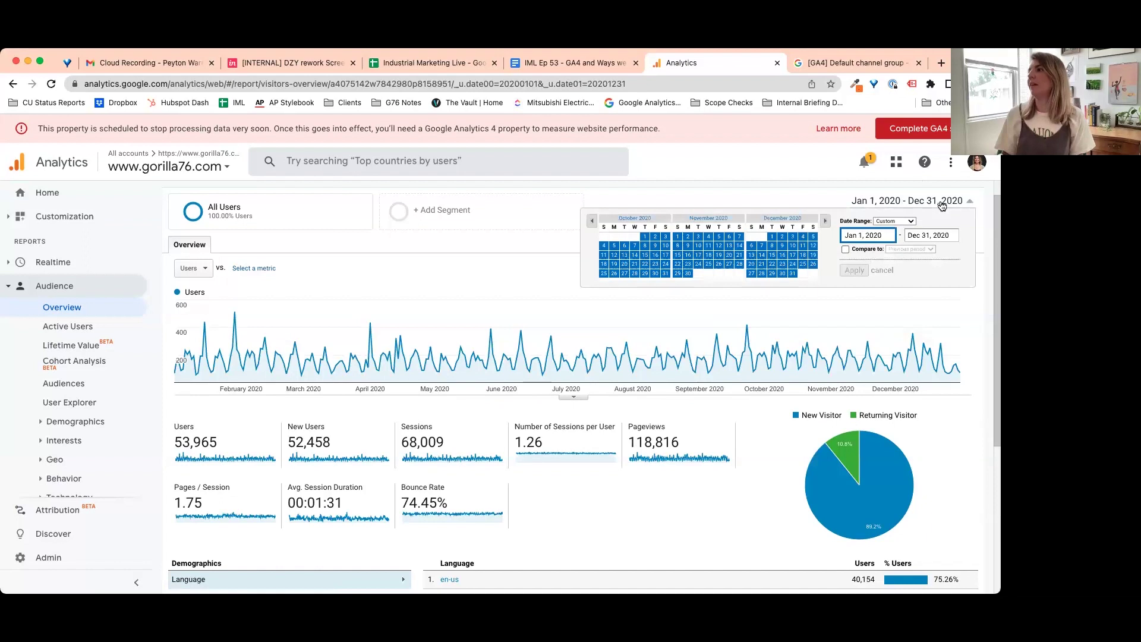
left_click(846, 250)
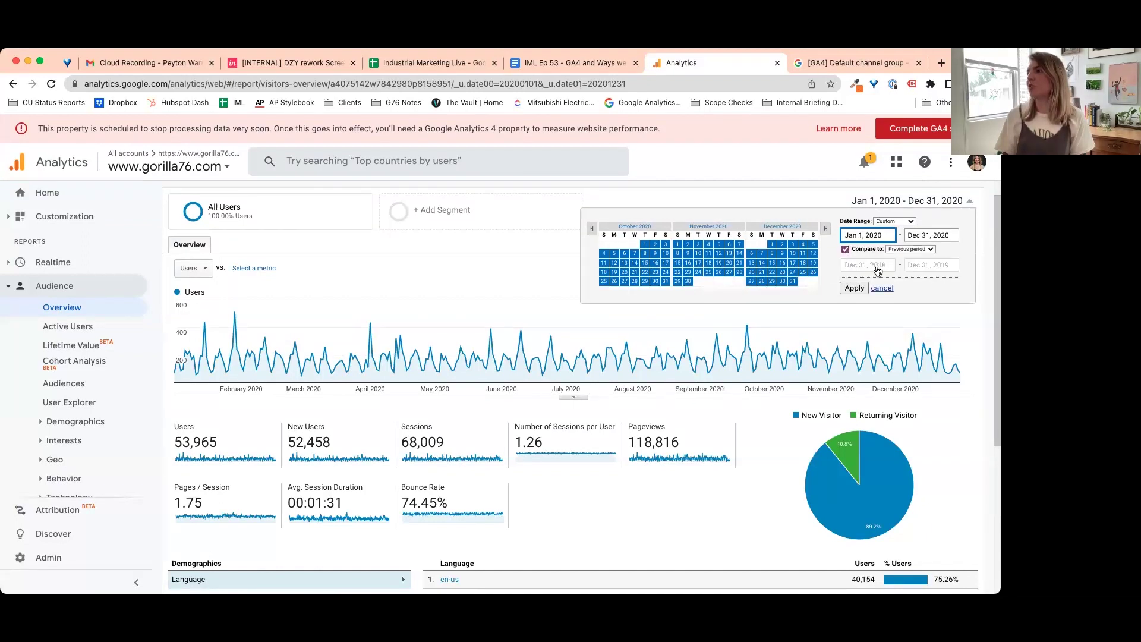
left_click(877, 268)
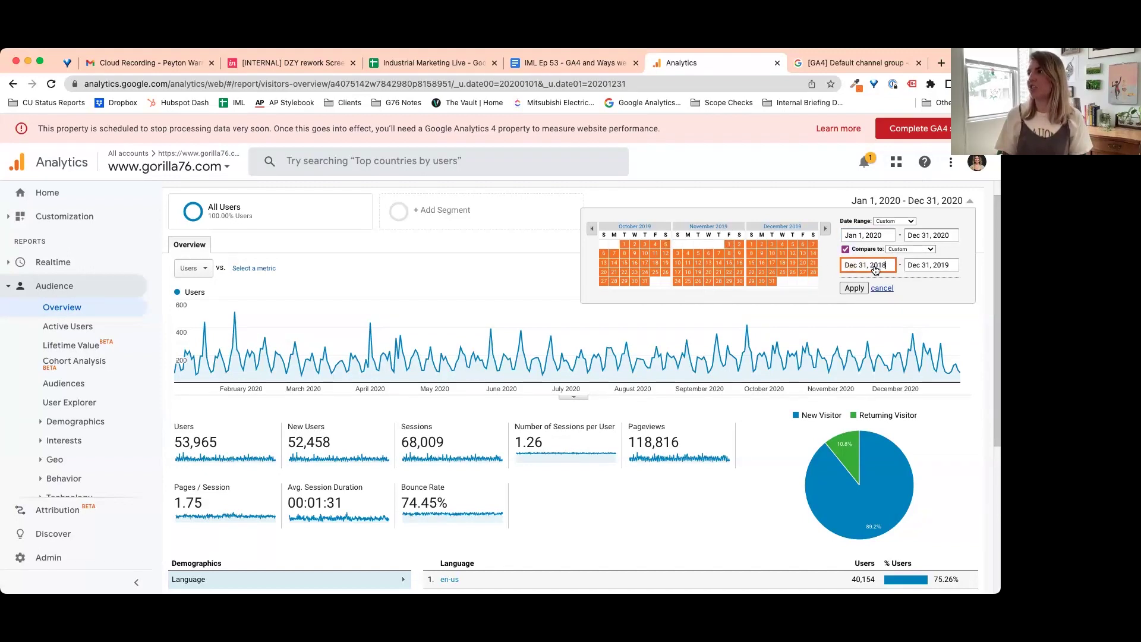
type("Jan 1, 201")
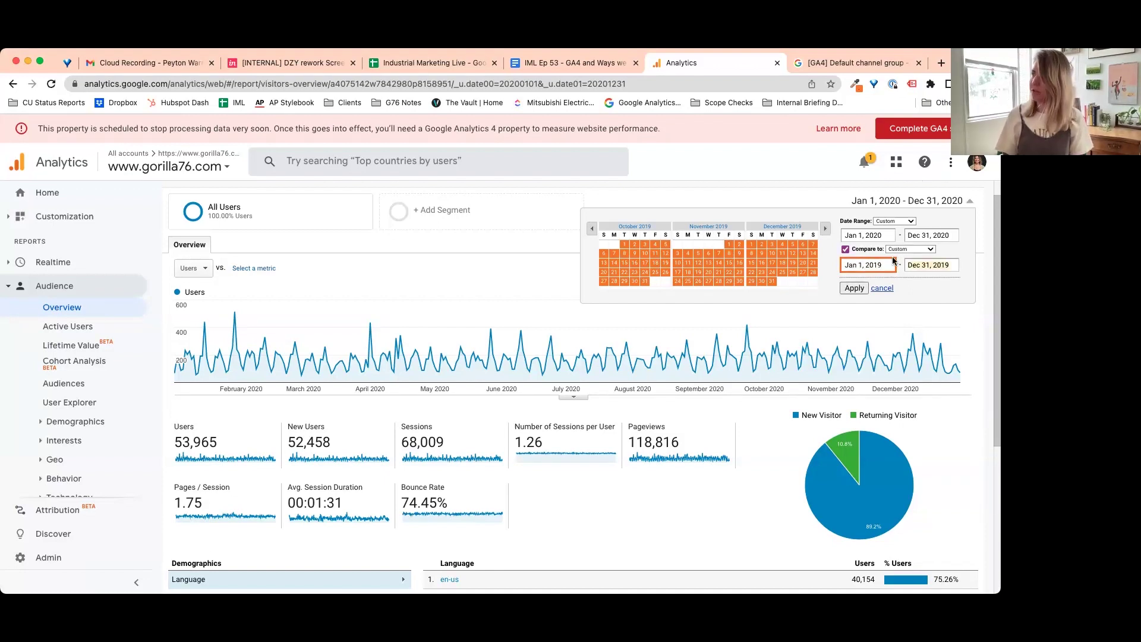
left_click(856, 289)
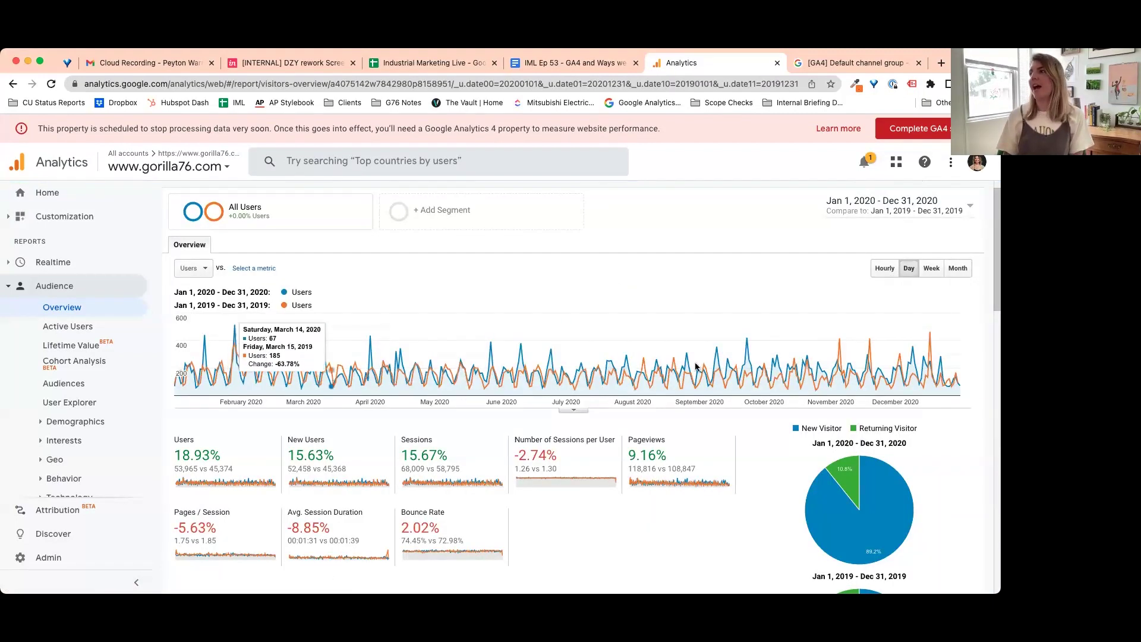
Review the year-over-year users graph by month and switch it to weekly intervals
left_click(962, 272)
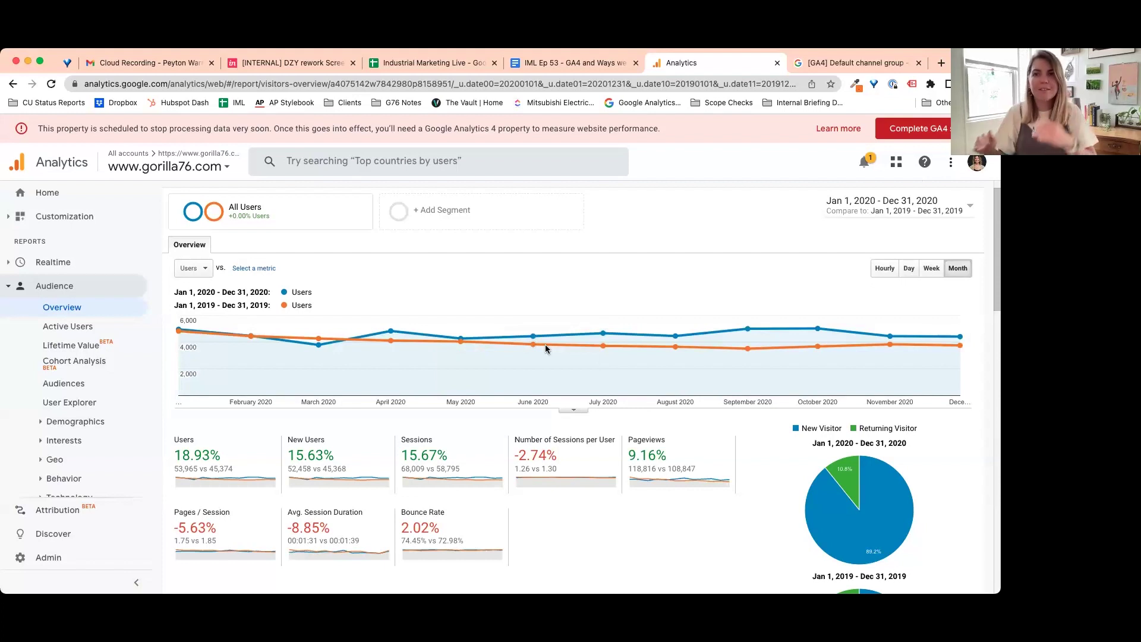
mouse_move(540, 362)
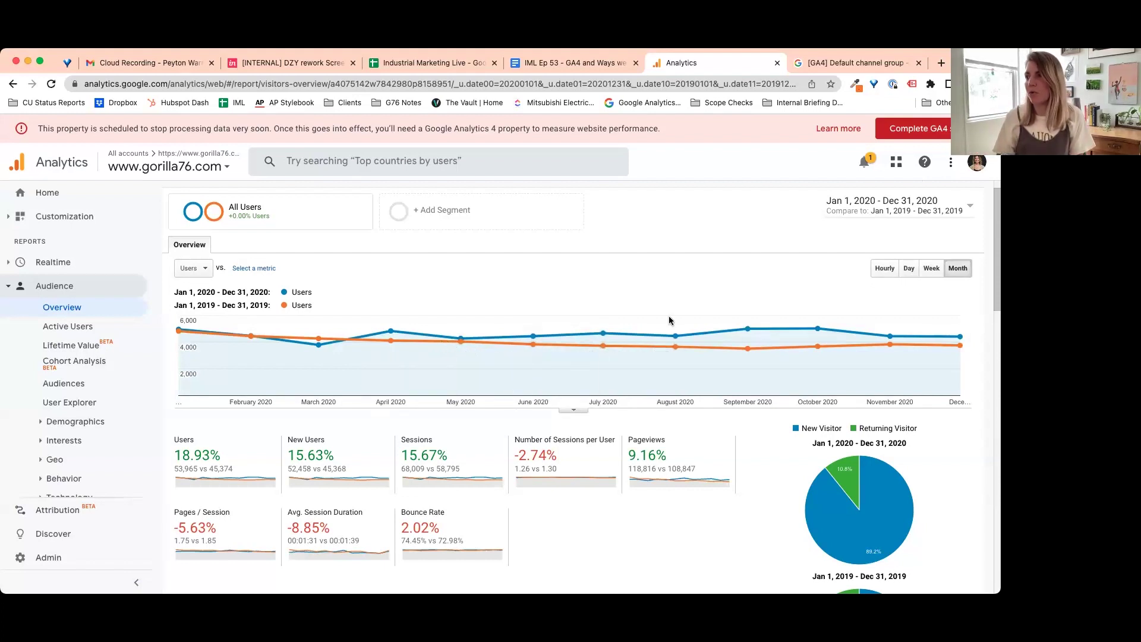
left_click(932, 269)
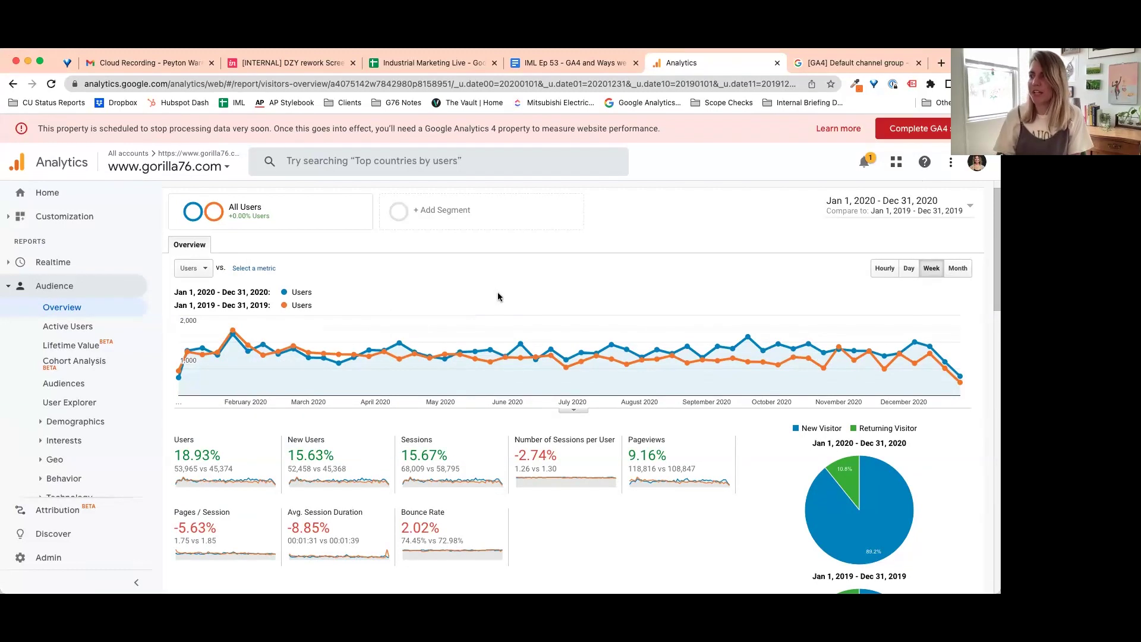
scroll(498, 294, "down", 2)
scroll(498, 295, "up", 2)
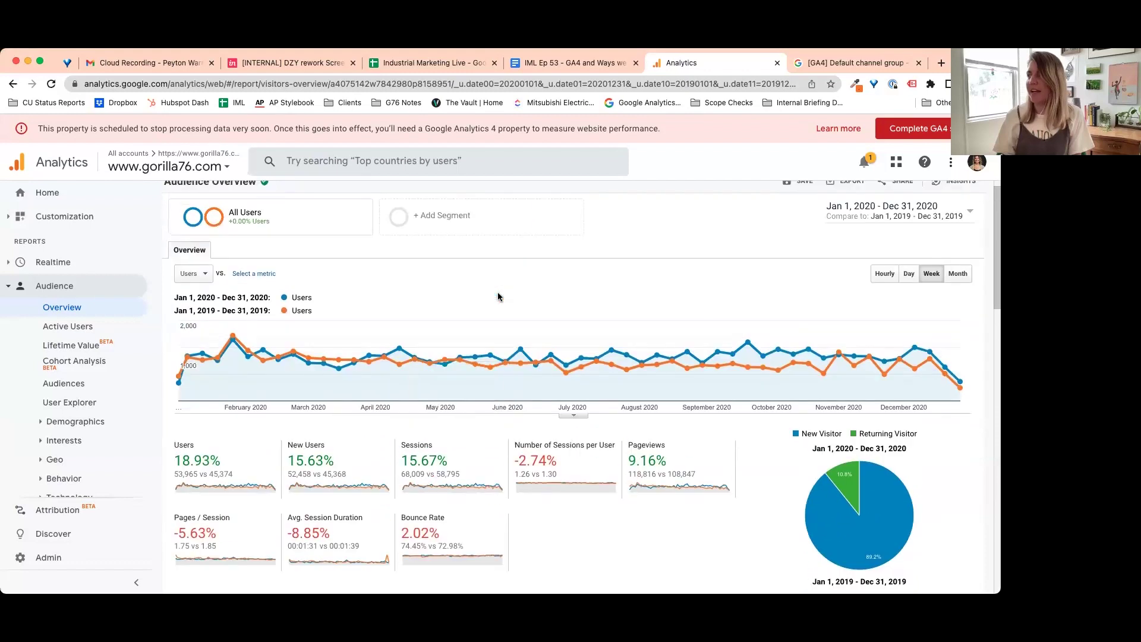
Show the year-over-year users broken down by country in the Demographics section
scroll(498, 296, "down", 2)
scroll(497, 296, "down", 10)
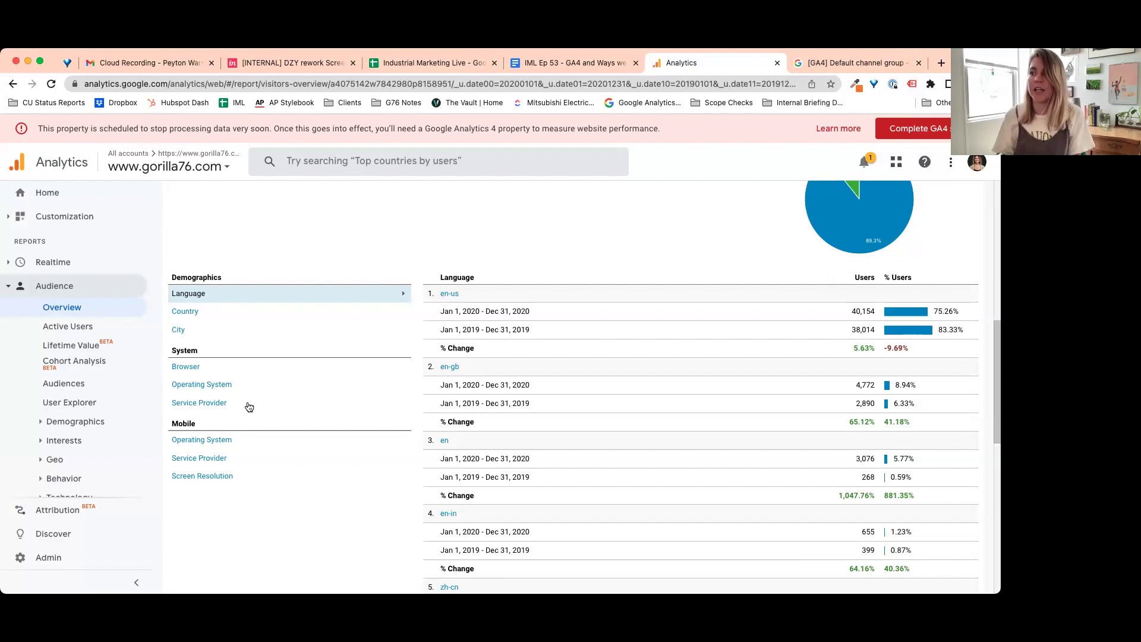
left_click(189, 313)
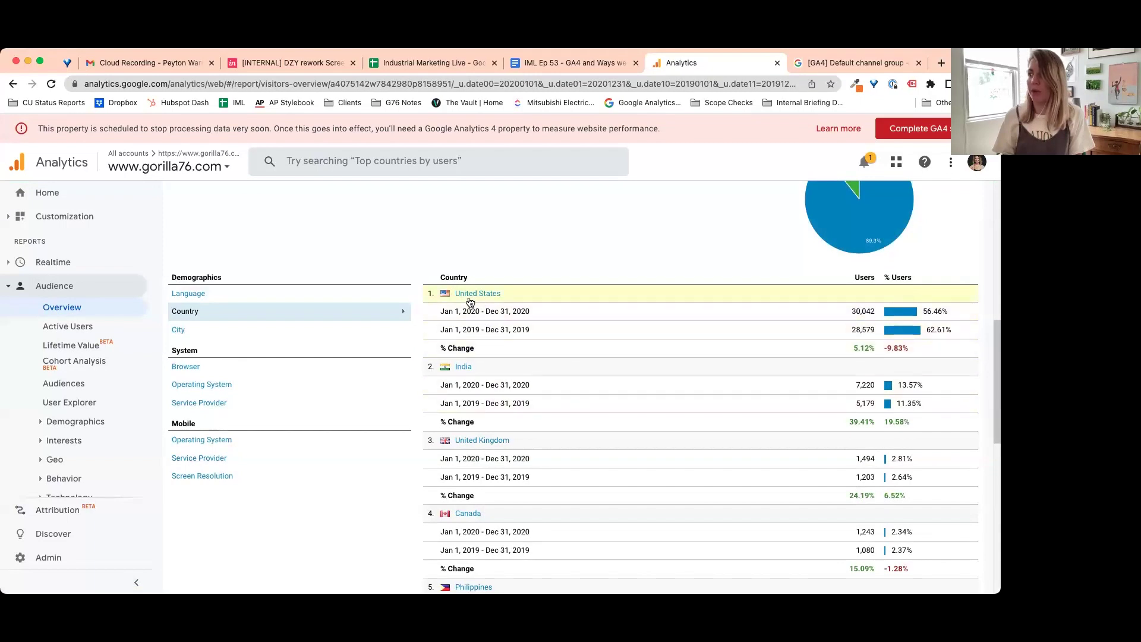
Check the export formats offered for the Audience Overview report and examine the date ranges being compared
scroll(517, 371, "down", 10)
scroll(517, 368, "up", 12)
scroll(516, 369, "up", 5)
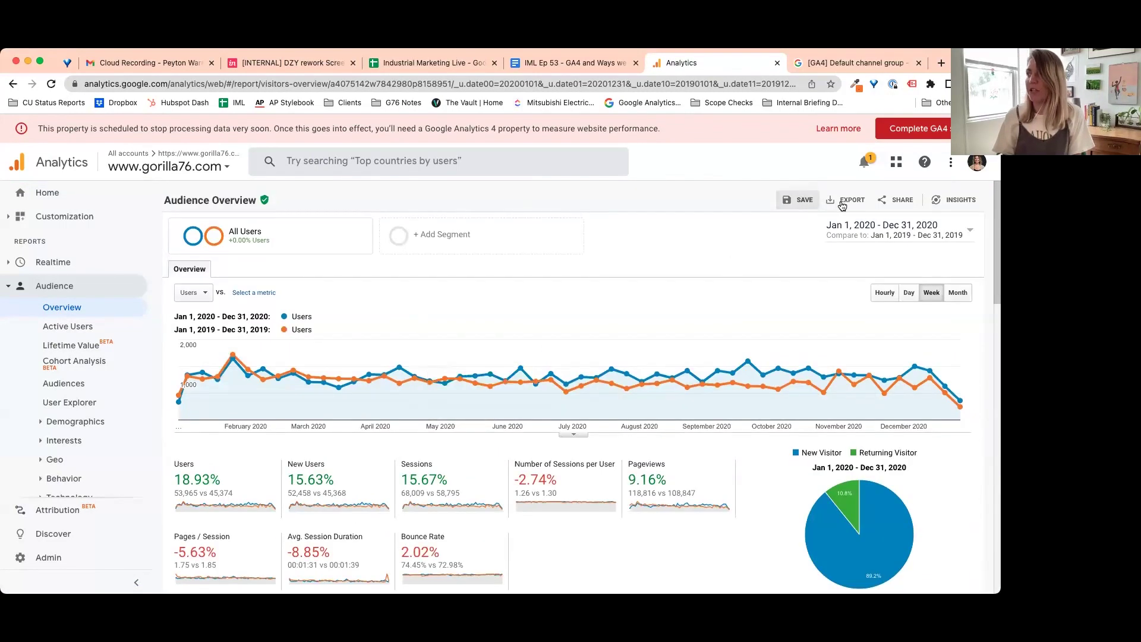
left_click(847, 204)
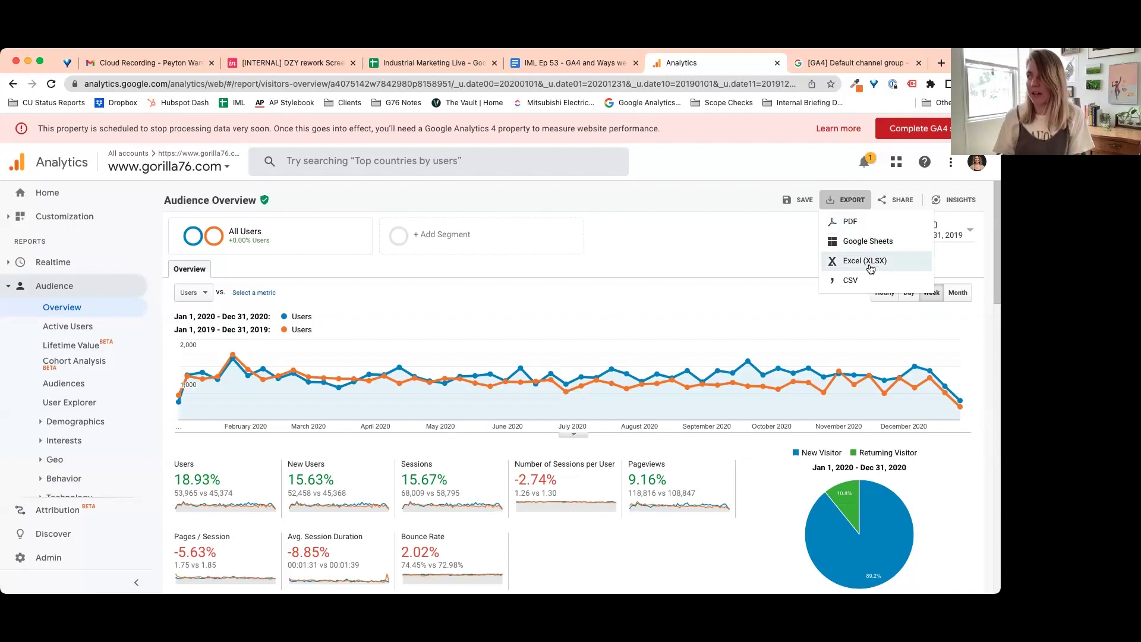
left_click(802, 249)
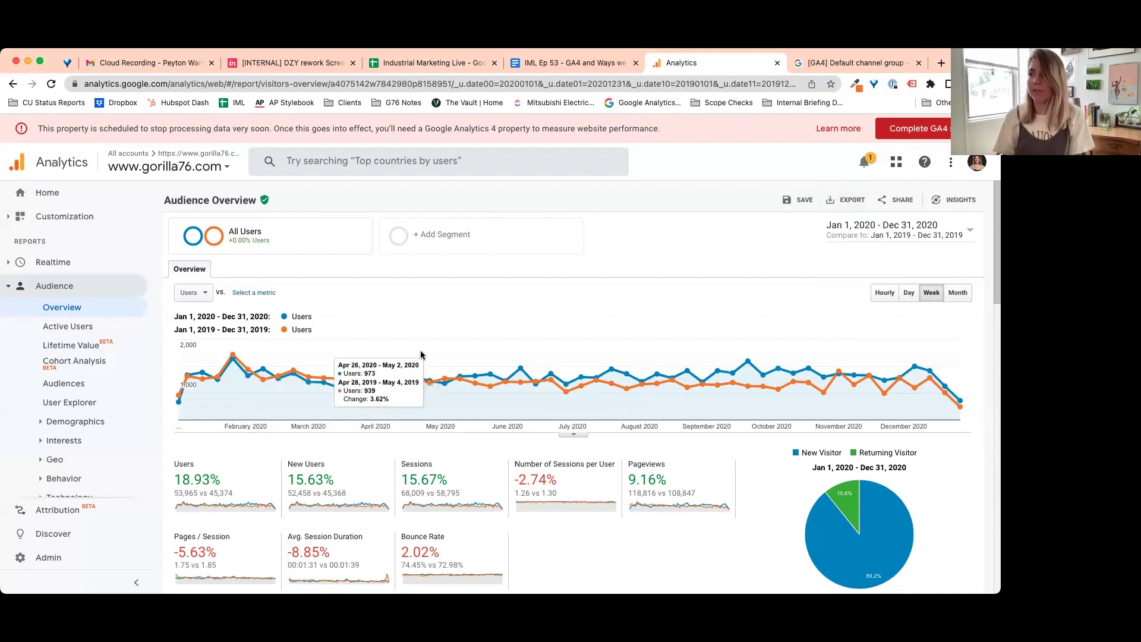
left_click_drag(190, 319, 284, 325)
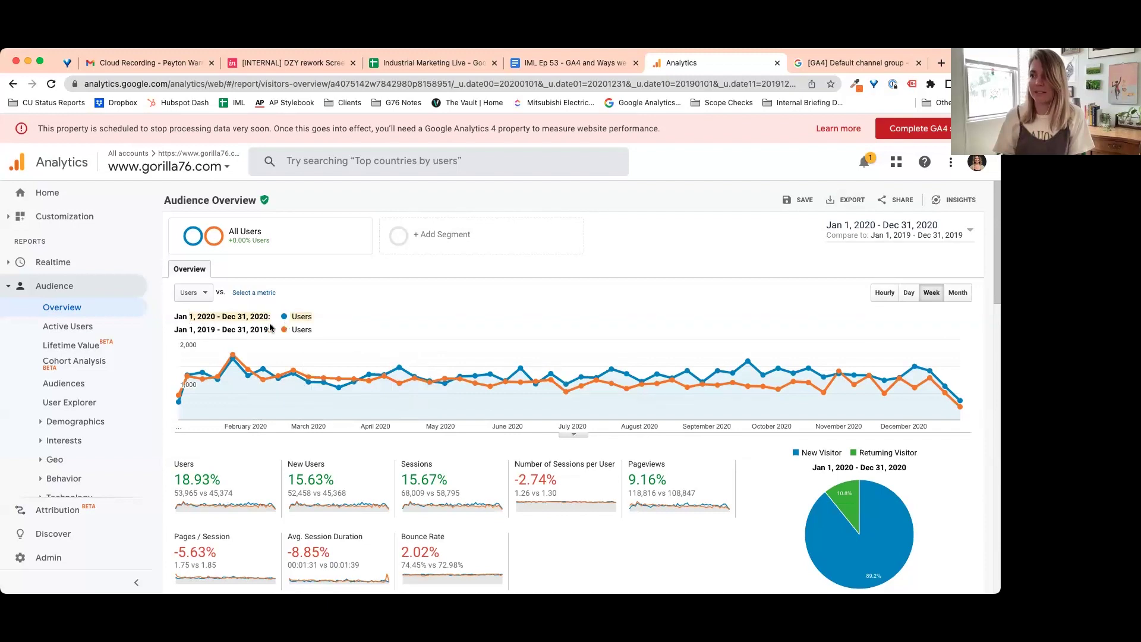
left_click(624, 309)
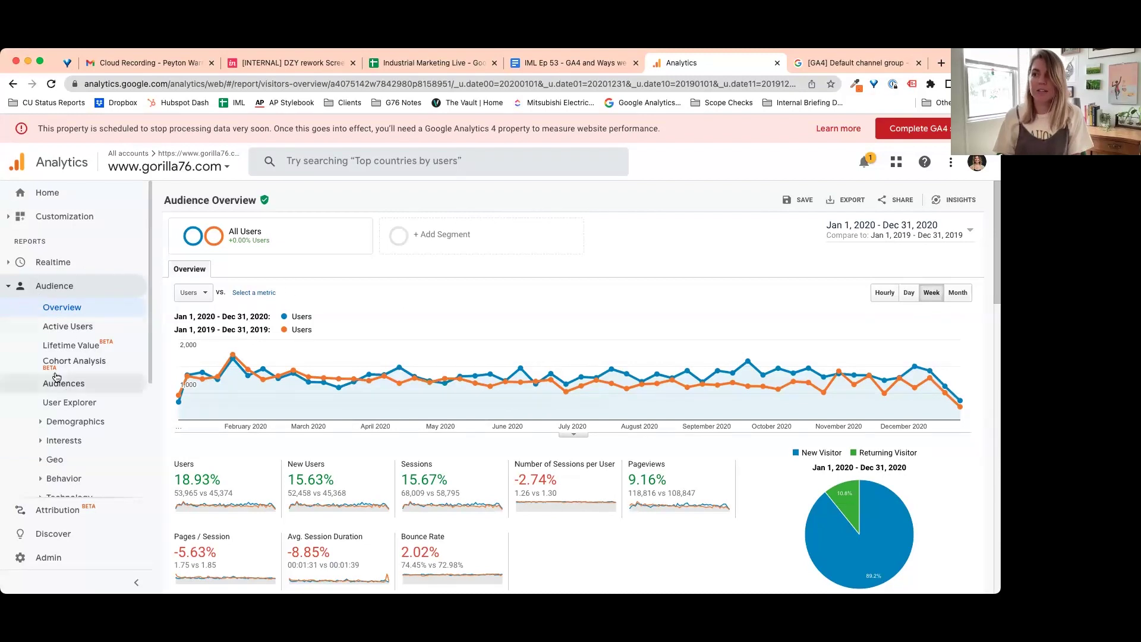
Collapse the Audience report group and expand the Conversions group to show its report categories
left_click(11, 287)
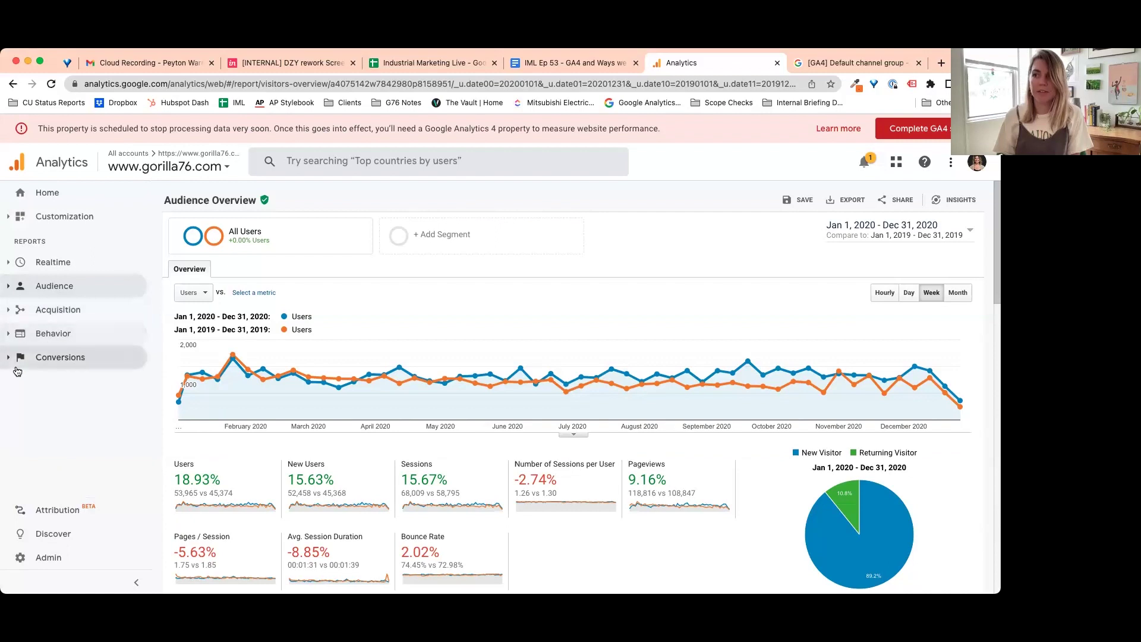
left_click(61, 357)
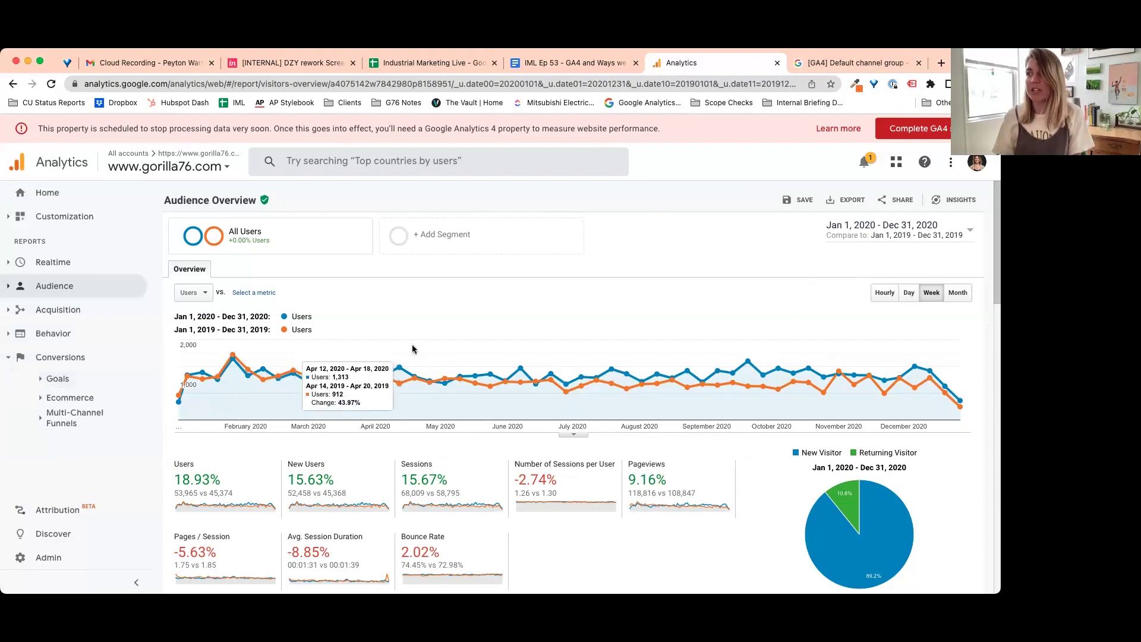
mouse_move(660, 405)
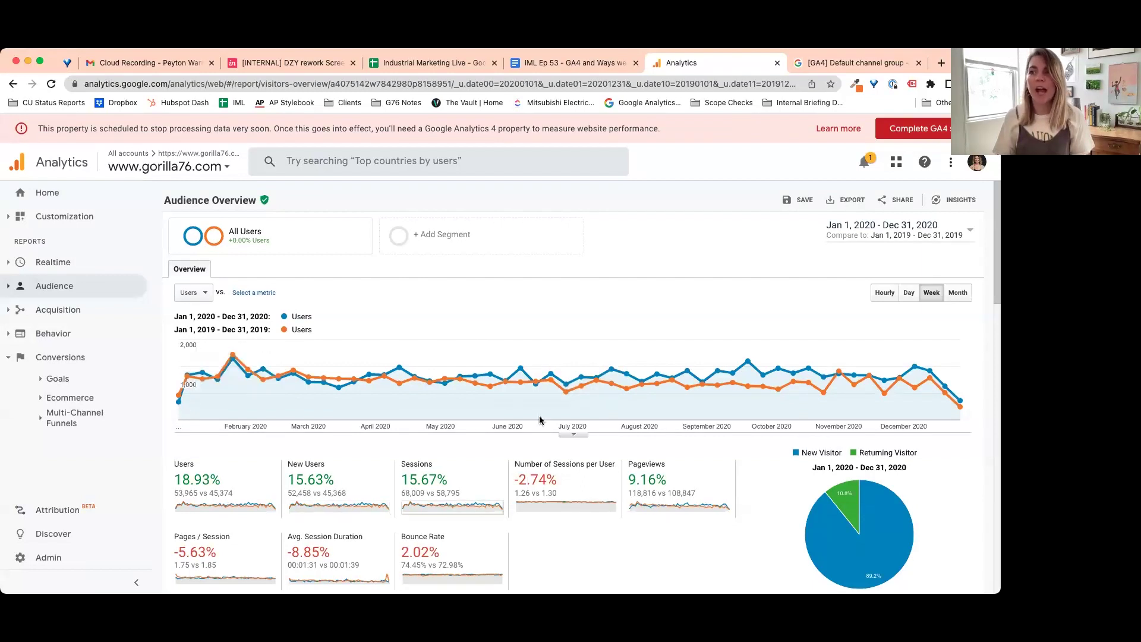
mouse_move(336, 357)
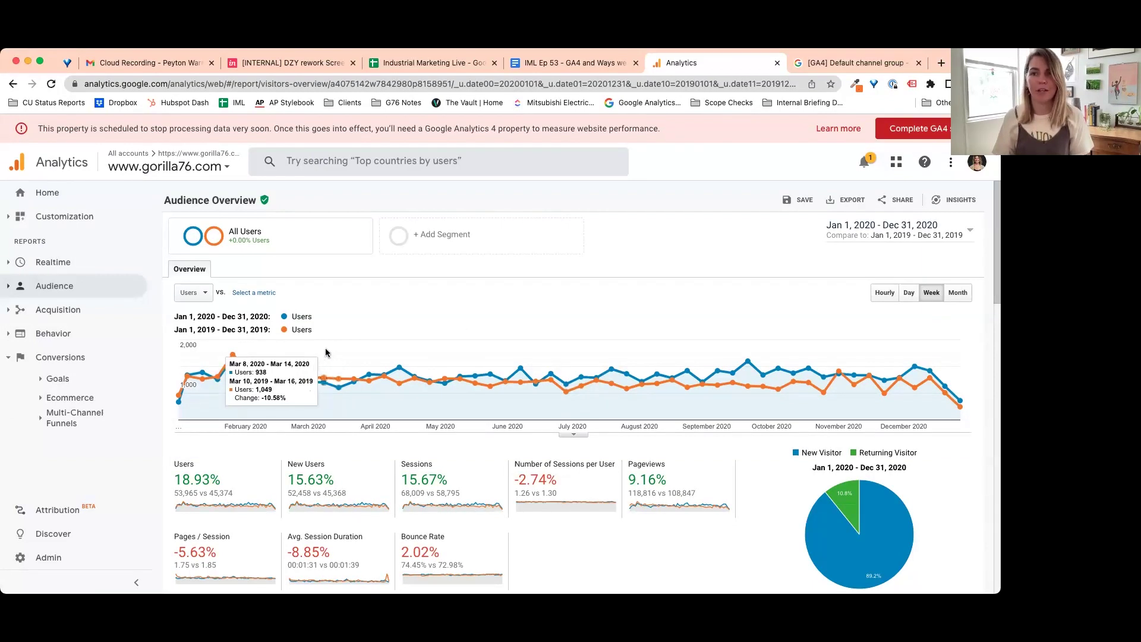